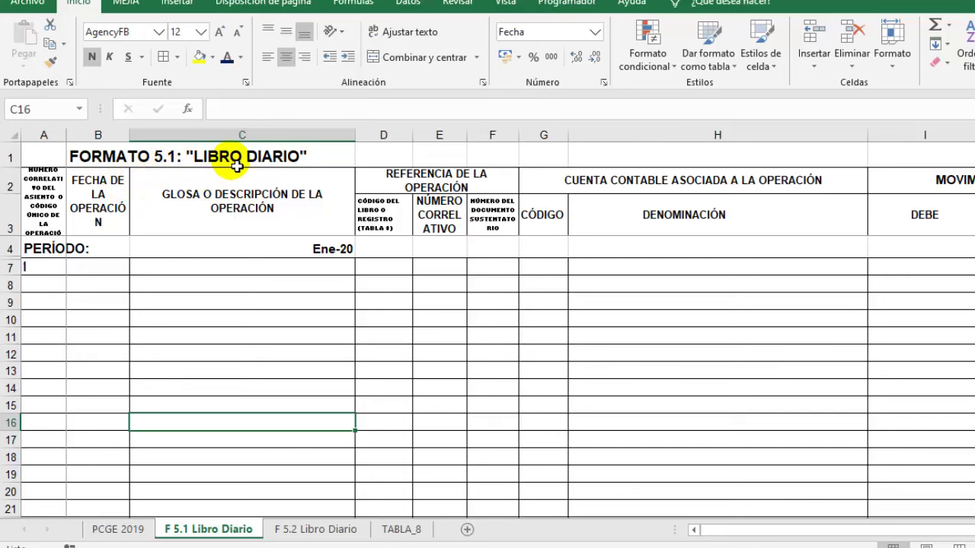
Open the F 5.2 Libro Diario sheet and select cells near its title
click(316, 533)
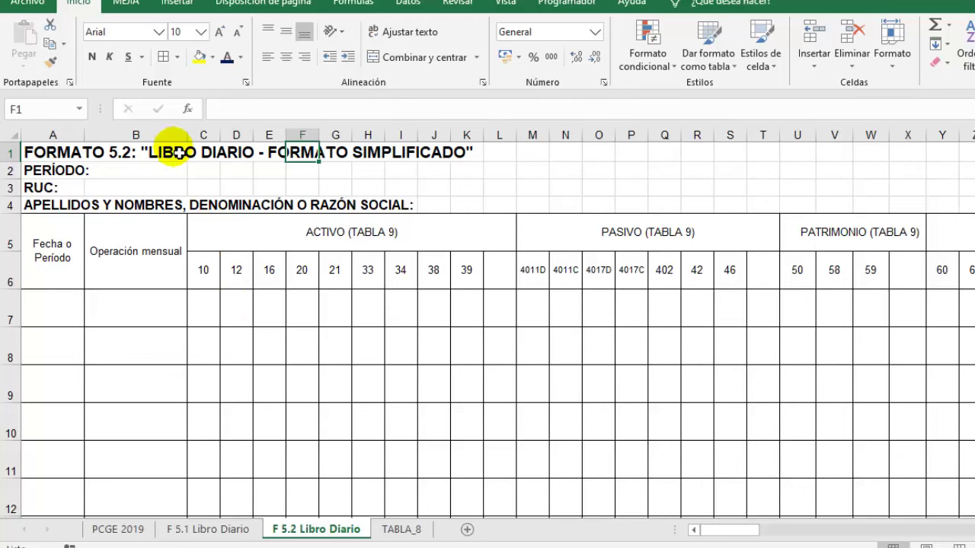
click(278, 169)
click(507, 176)
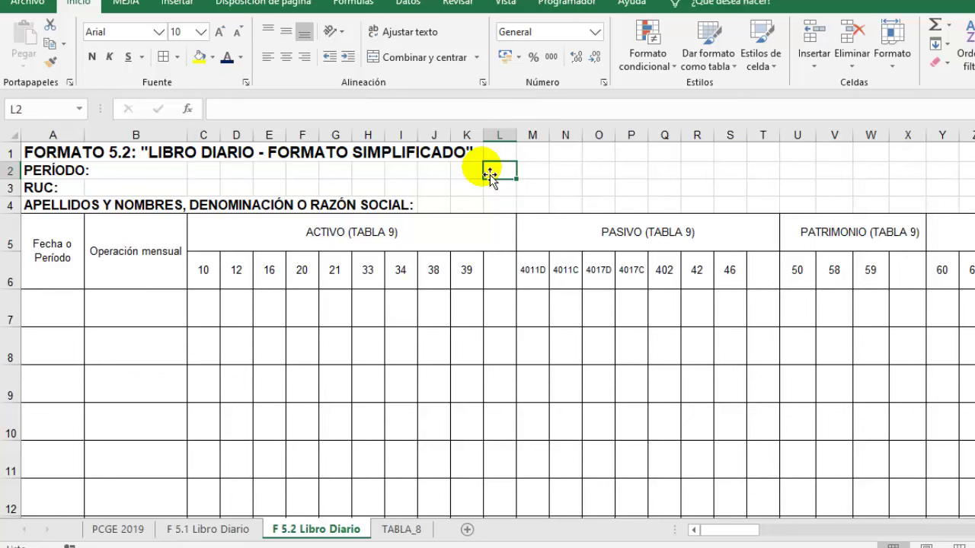
On F 5.1 Libro Diario, move rows 2–4 (PERÍODO, RUC, name) to row 7, below the column headers
click(207, 529)
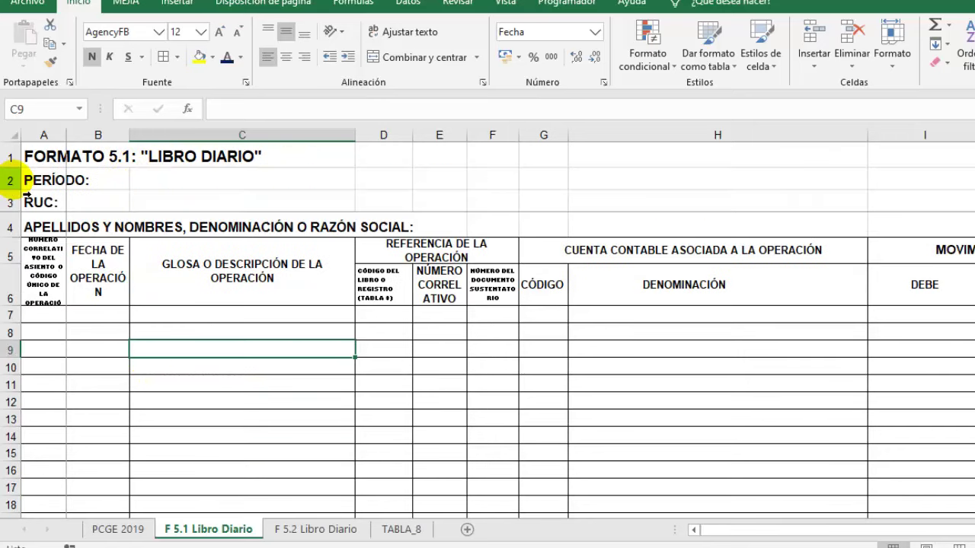
click(20, 180)
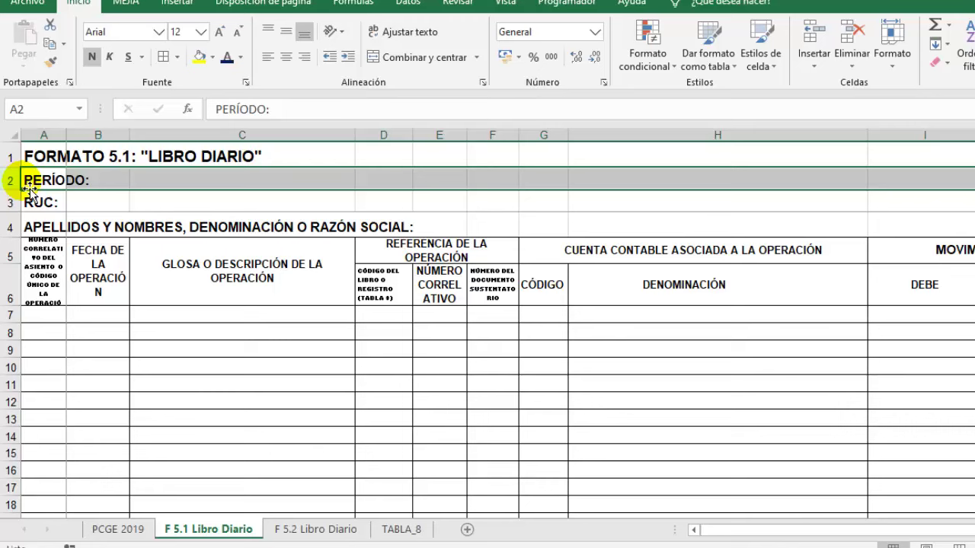
drag(42, 245, 964, 228)
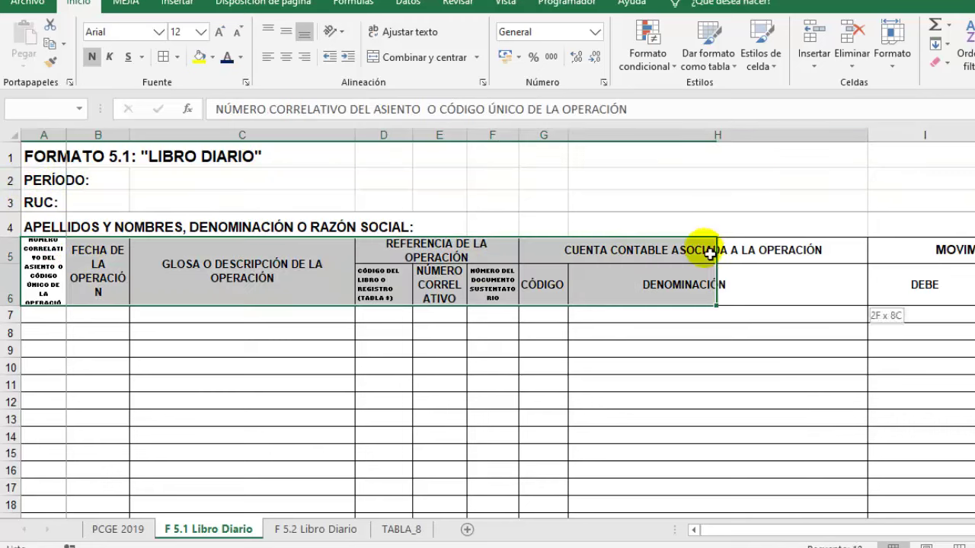
click(79, 329)
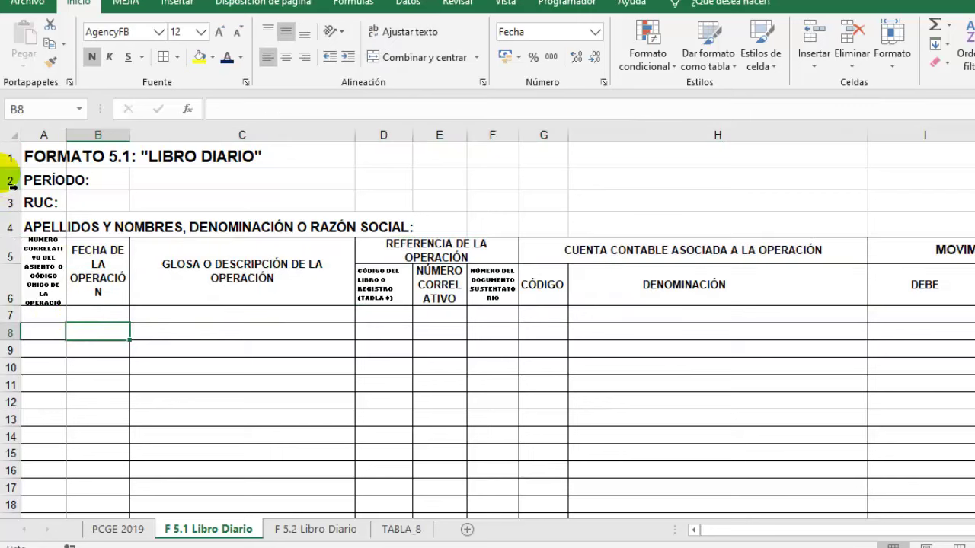
drag(11, 179, 24, 228)
key(ctrl+c)
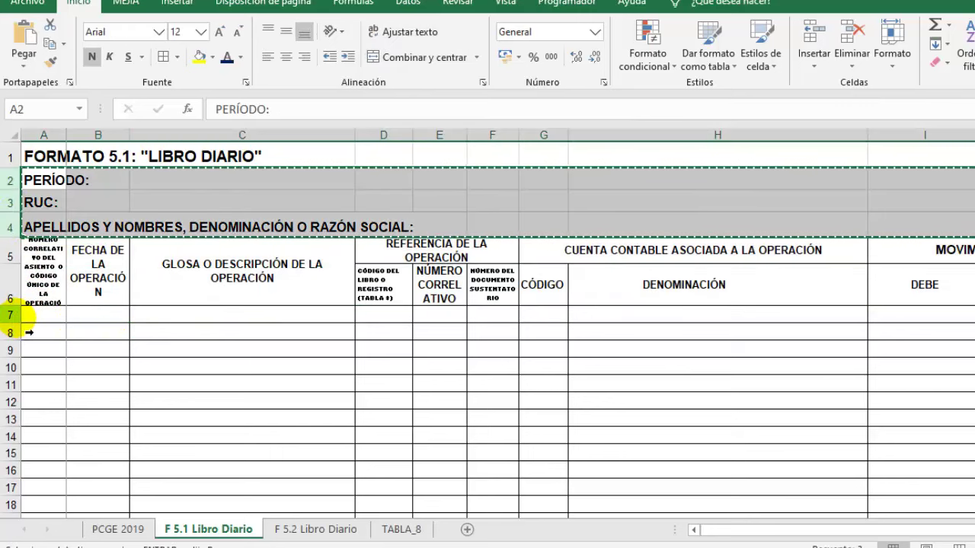
click(23, 315)
right_click(25, 329)
click(70, 188)
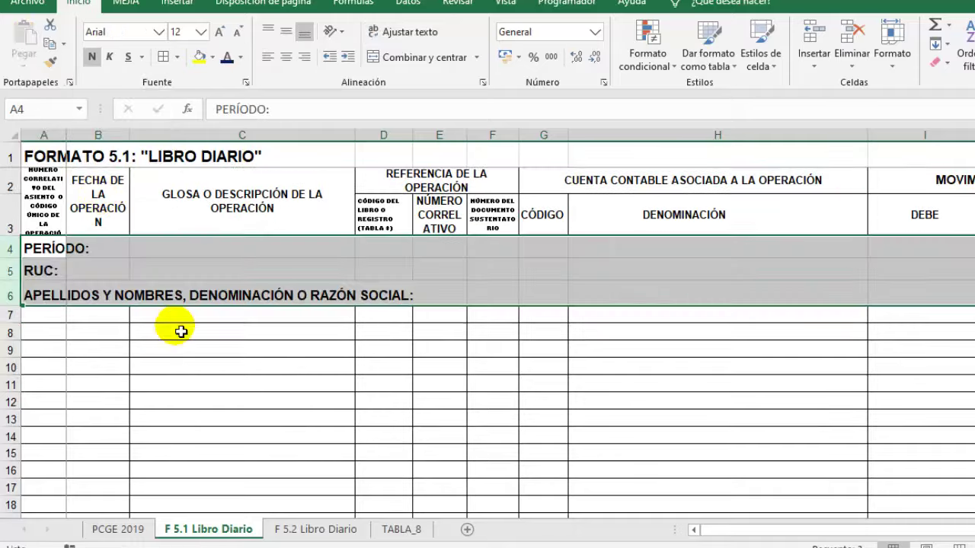
click(215, 373)
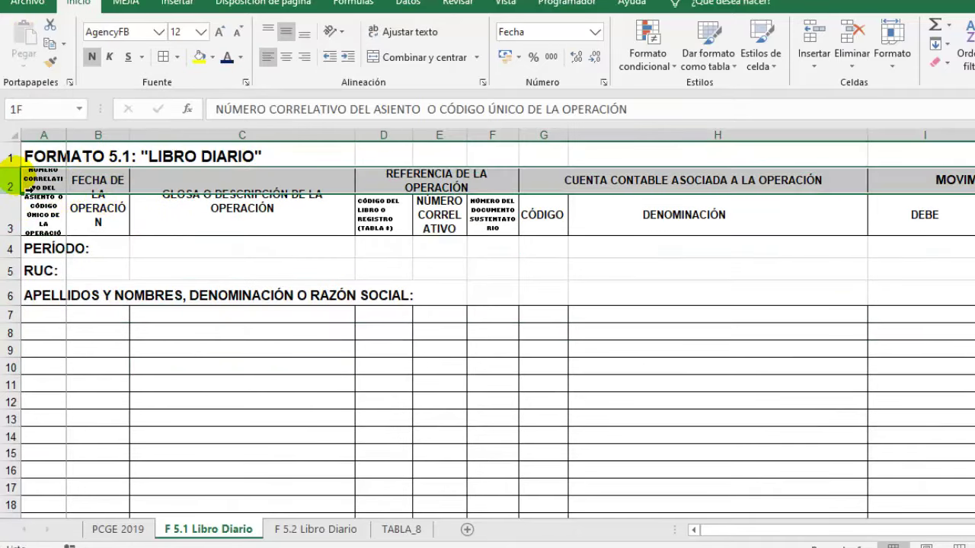
Freeze panes at row 4 so the title and header rows 1–3 stay visible
drag(10, 183, 11, 229)
drag(6, 149, 7, 70)
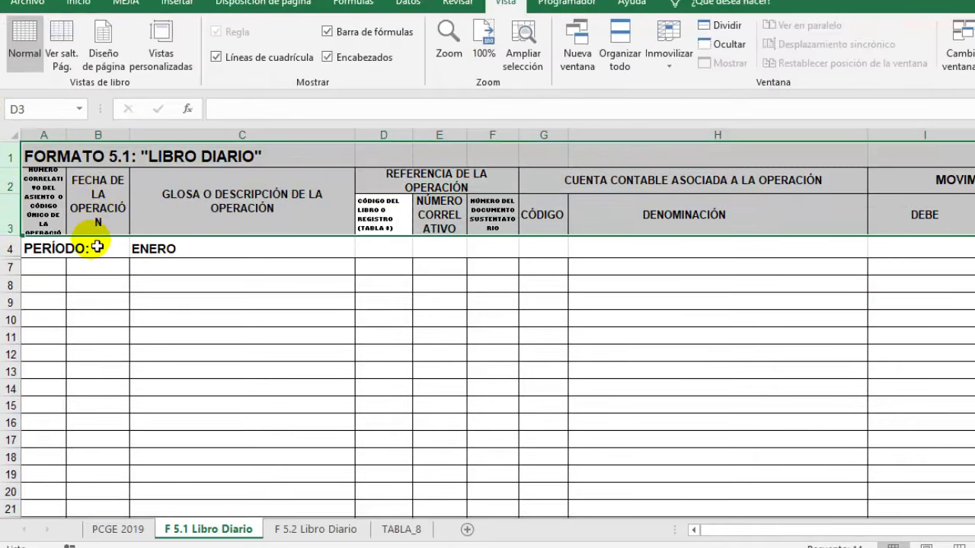
click(32, 248)
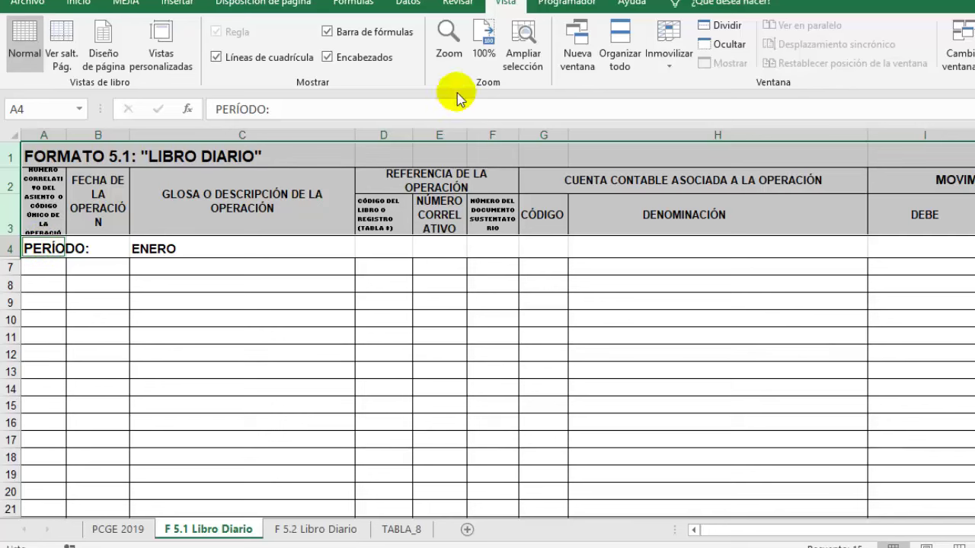
click(671, 61)
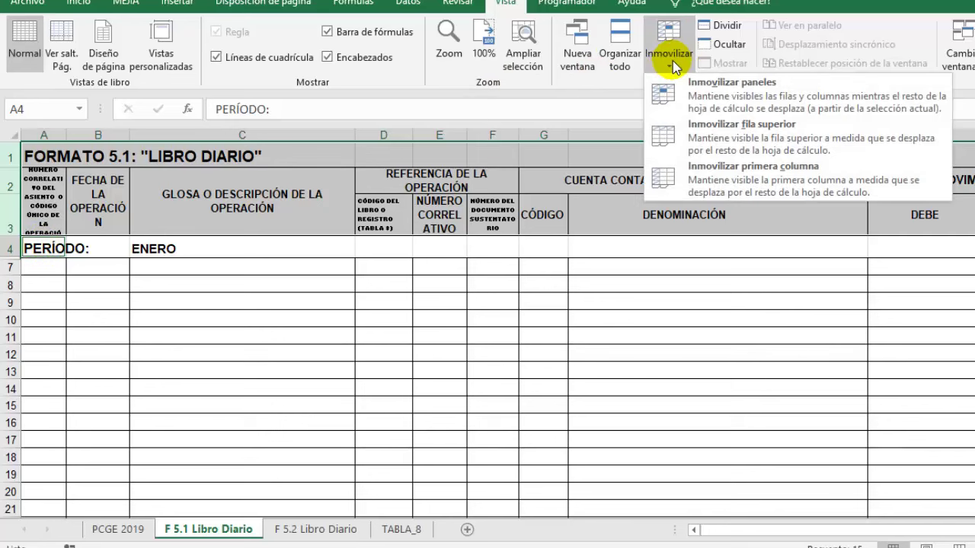
click(710, 96)
Scroll the journal body and check the entry-number and REFERENCIA DE LA OPERACIÓN headers
click(266, 285)
scroll(266, 280, down, 3)
scroll(270, 282, down, 3)
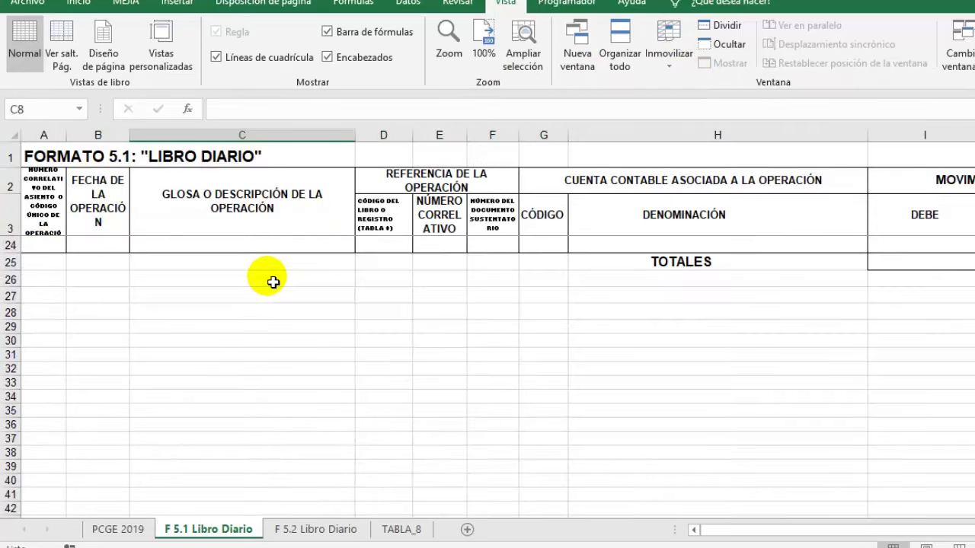
scroll(271, 280, down, 7)
scroll(266, 279, down, 3)
scroll(274, 279, down, 3)
scroll(286, 278, up, 4)
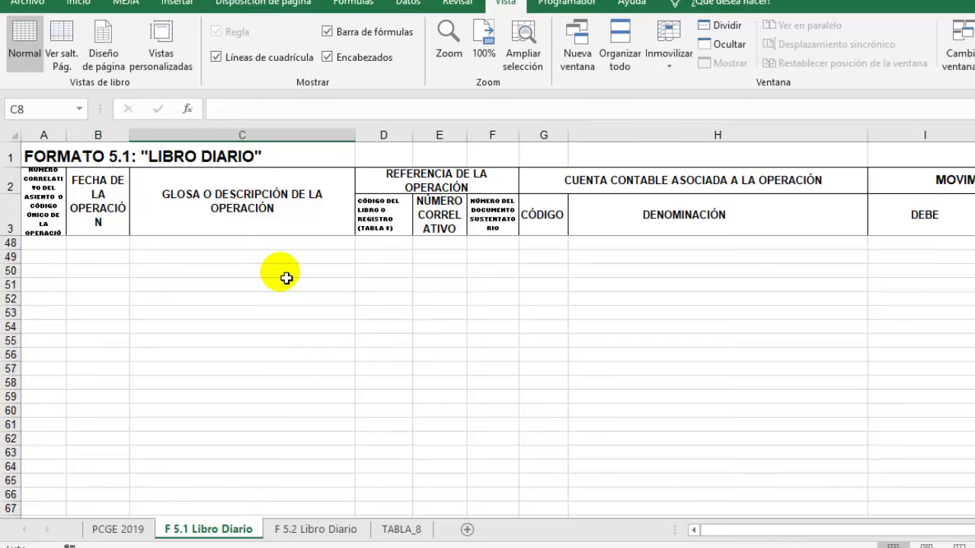
scroll(286, 278, up, 14)
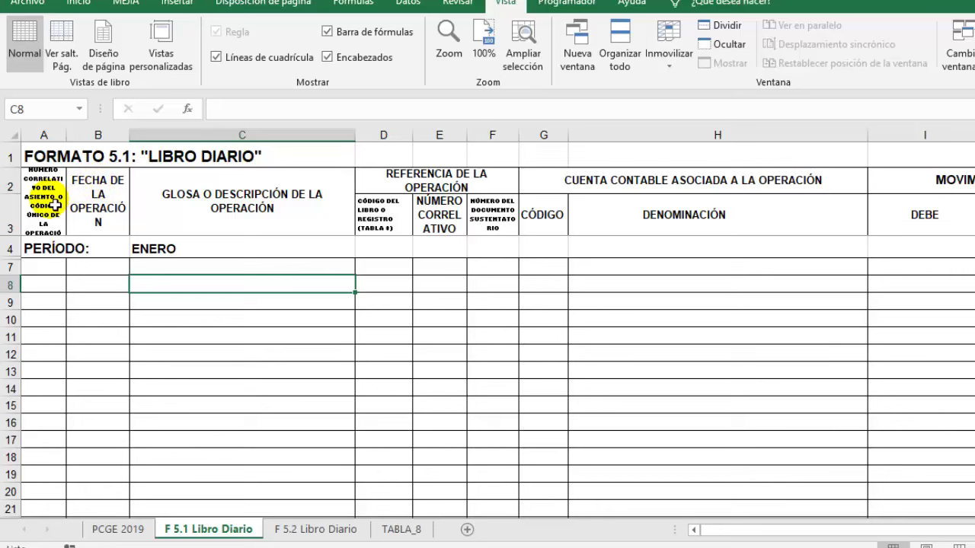
click(56, 206)
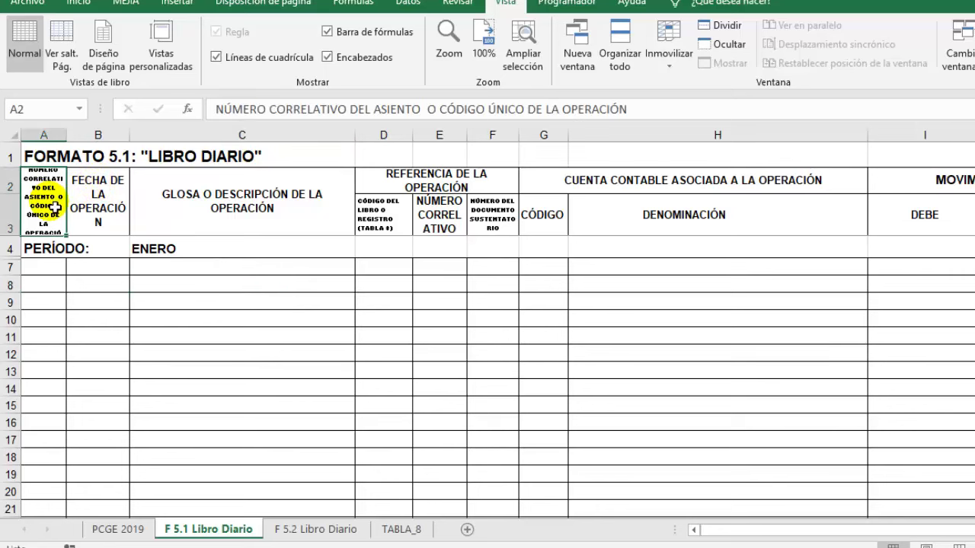
click(456, 182)
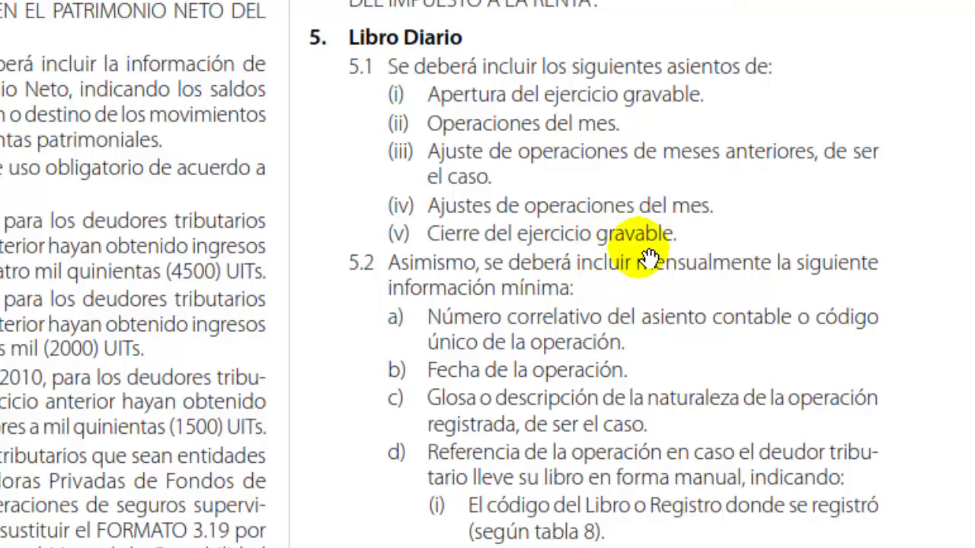
Scroll the regulation PDF to section 5 Libro Diario, items 5.1 and 5.2
scroll(575, 288, down, 3)
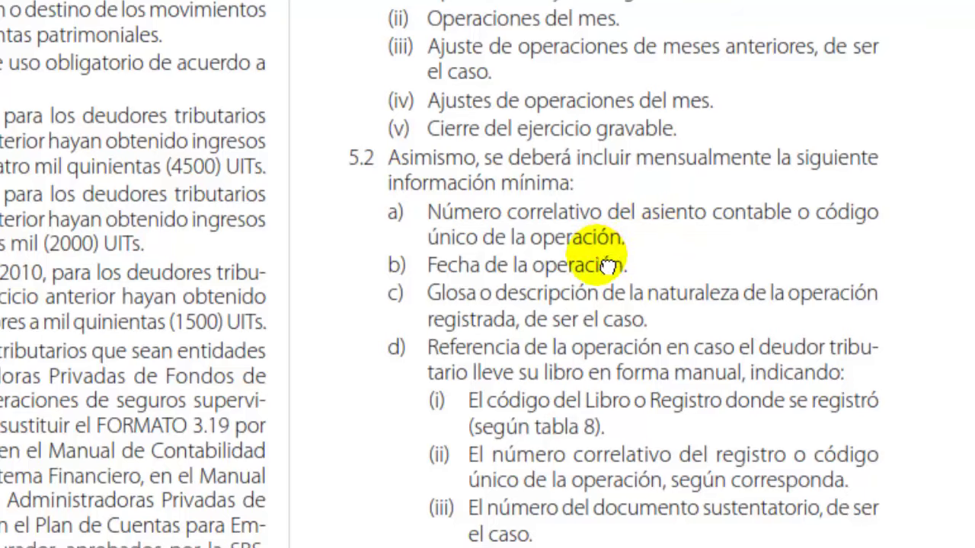
scroll(586, 190, down, 2)
scroll(586, 191, down, 3)
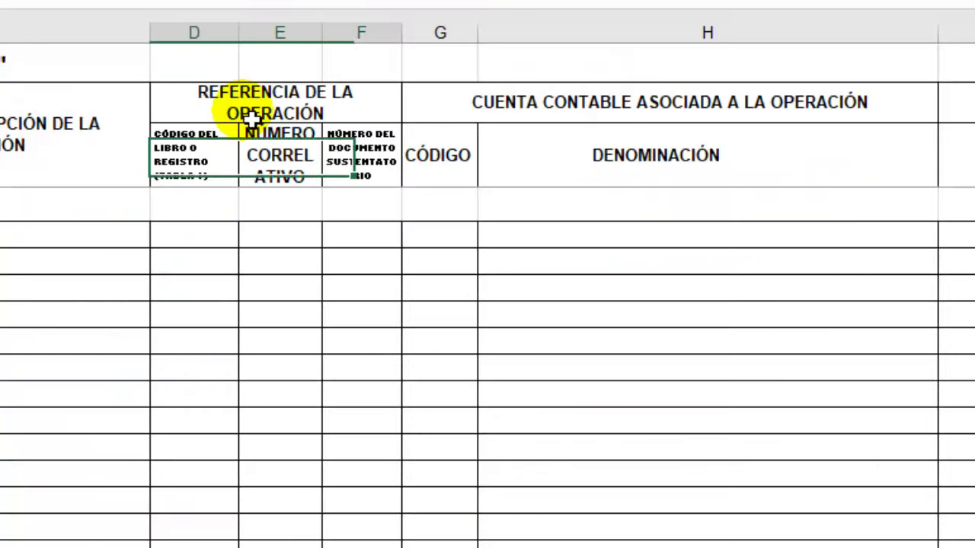
click(251, 103)
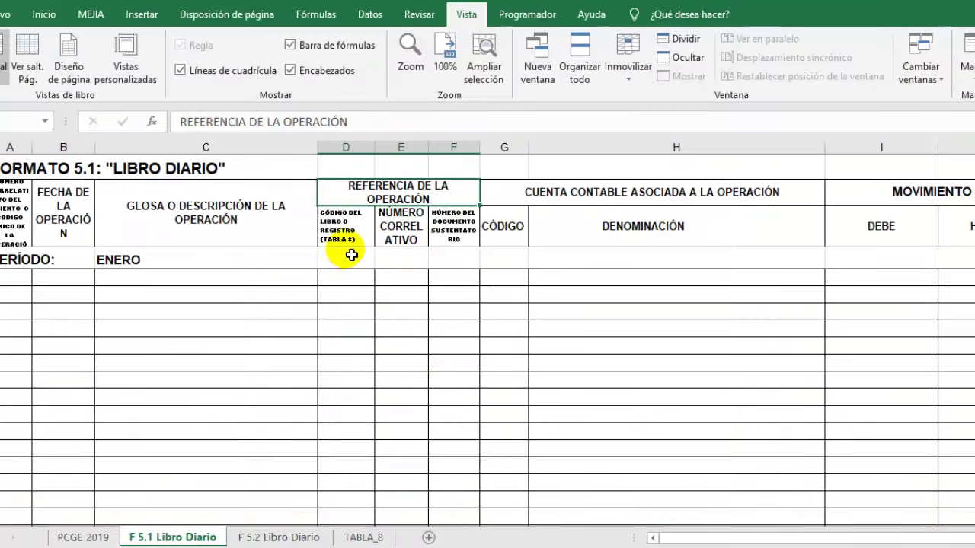
Go to the TABLA_8 book-code sheet and review its first entries, including LIBRO DE INGRESOS Y GASTOS
click(358, 240)
click(390, 541)
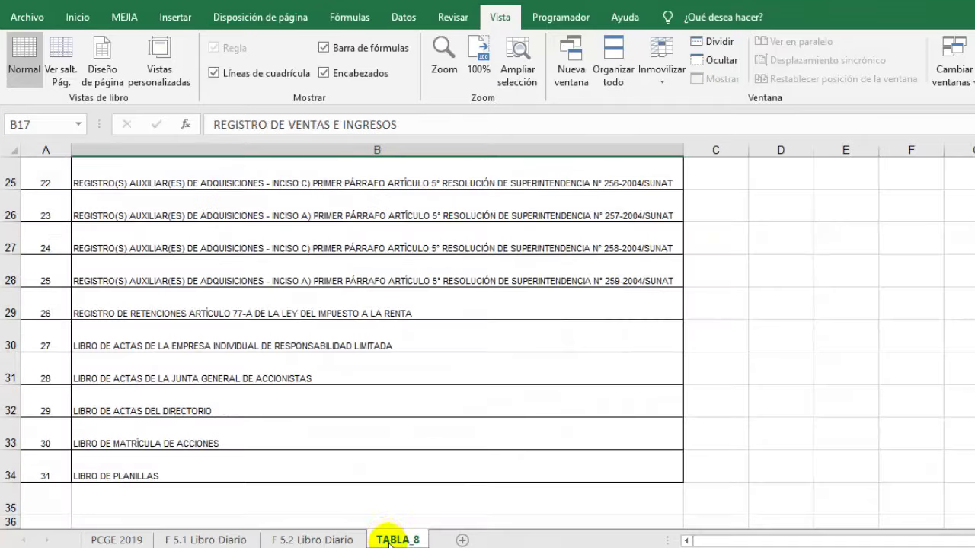
scroll(233, 453, up, 4)
scroll(244, 445, up, 4)
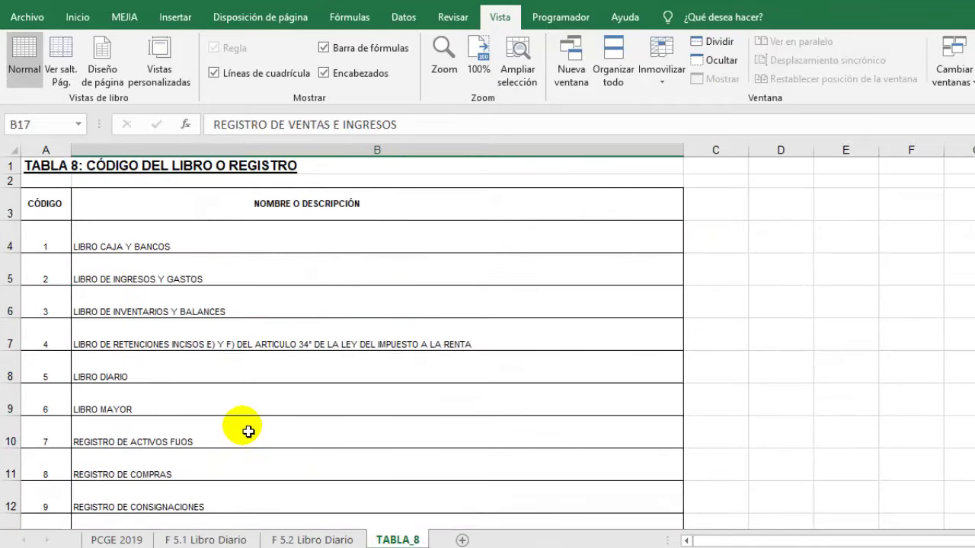
click(141, 246)
click(136, 282)
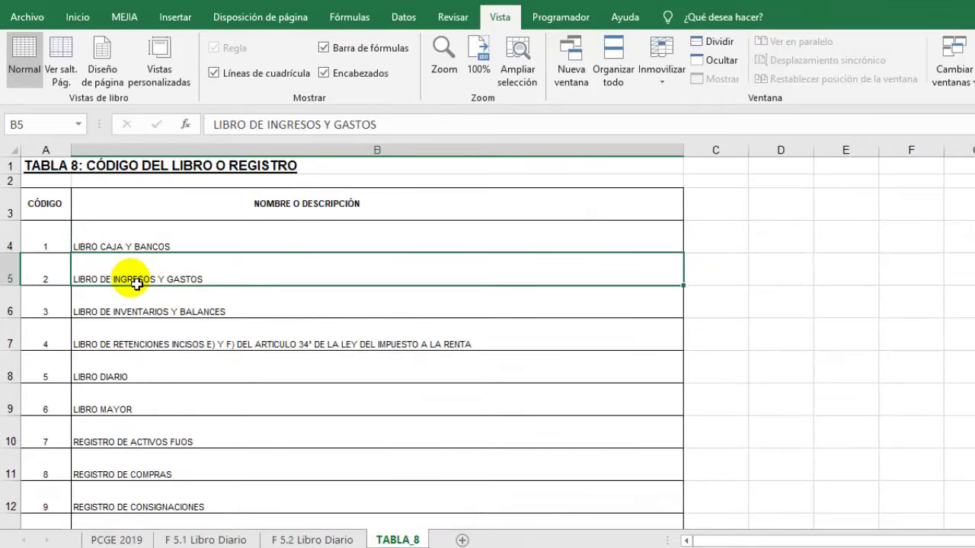
scroll(137, 288, down, 1)
scroll(141, 297, down, 1)
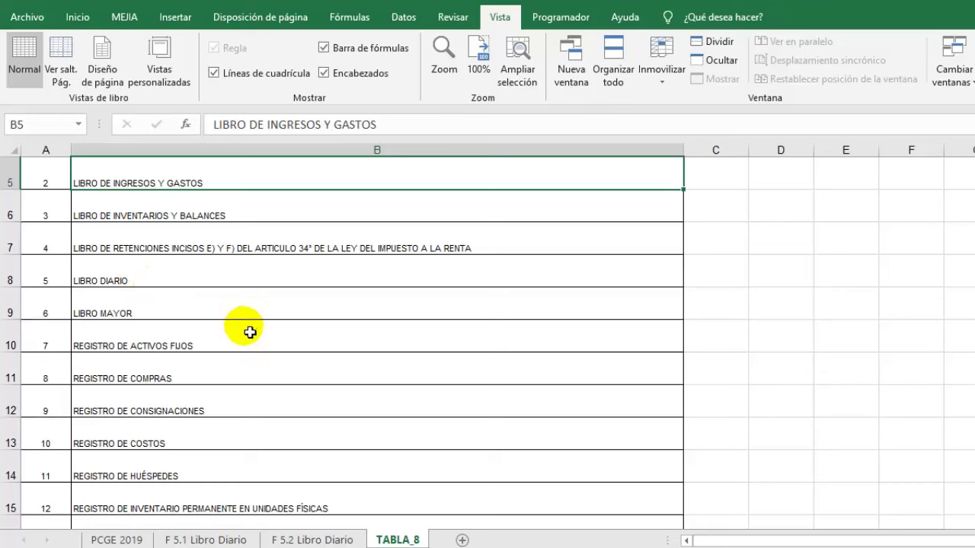
Locate REGISTRO DE COMPRAS (code 8) and REGISTRO DE VENTAS E INGRESOS (code 14)
click(126, 379)
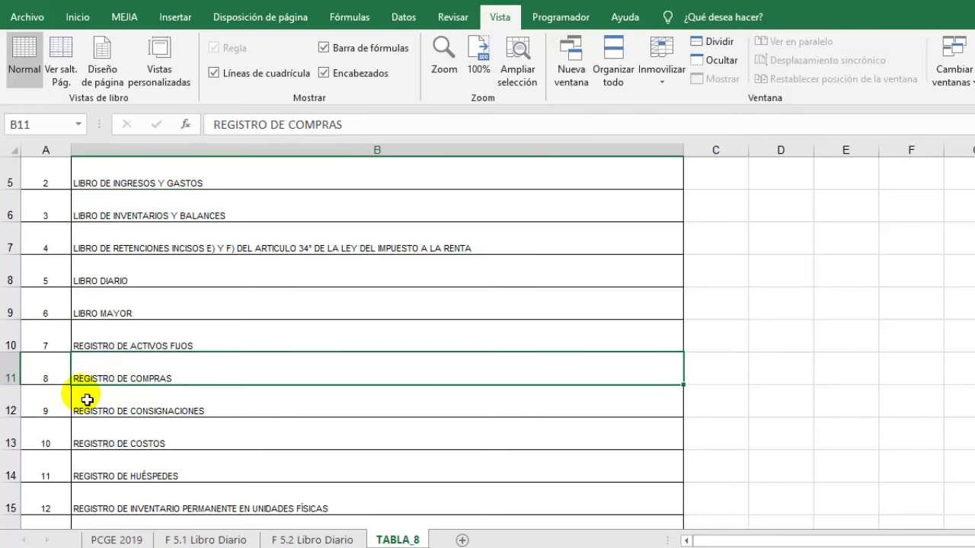
scroll(128, 447, down, 1)
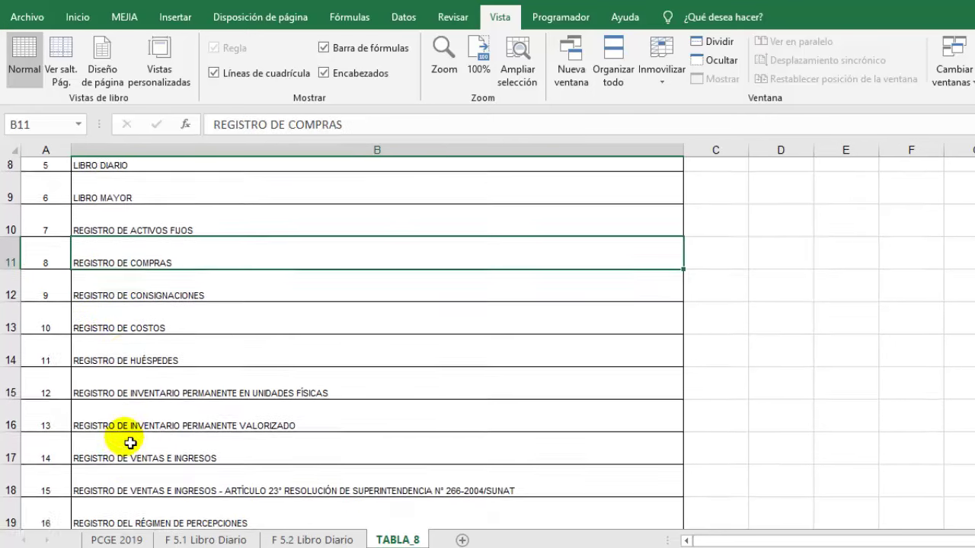
scroll(130, 442, down, 1)
scroll(131, 437, down, 1)
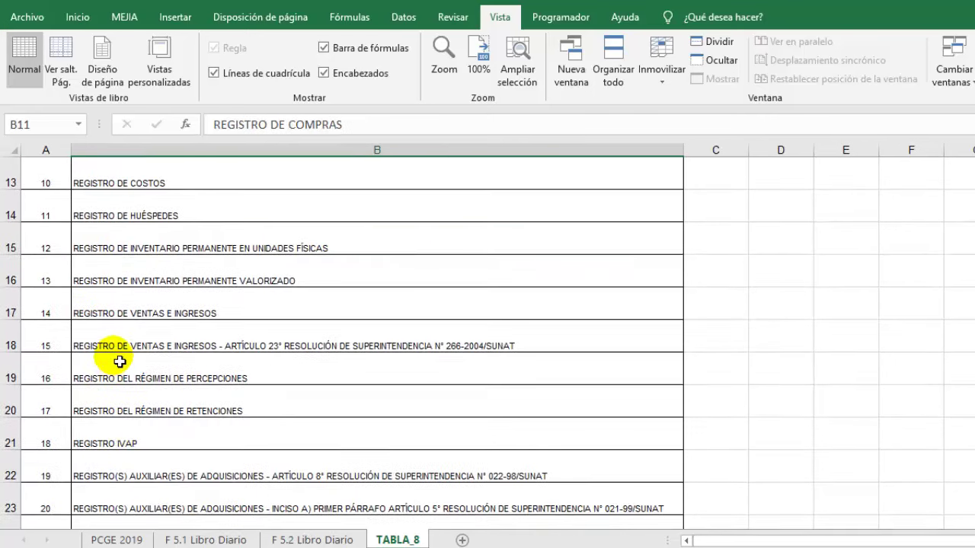
click(102, 316)
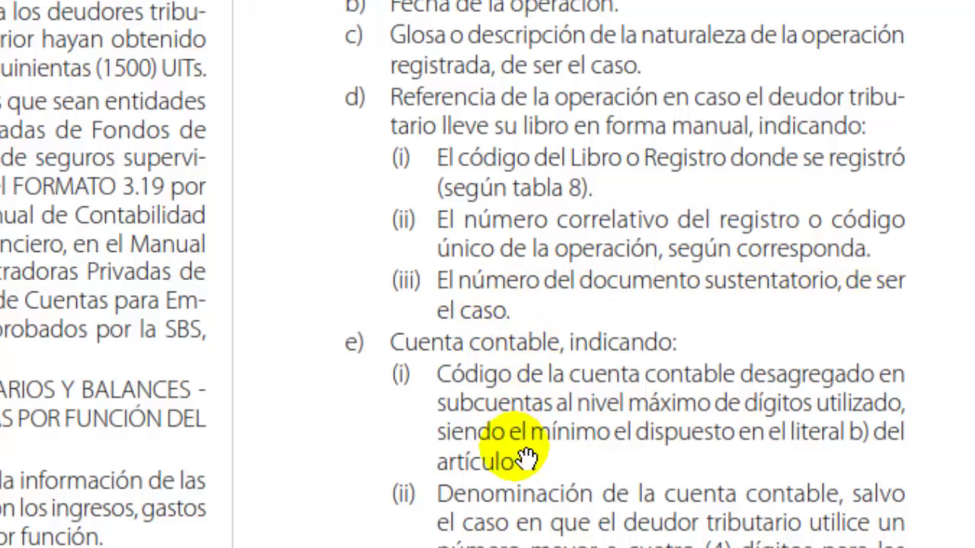
Scroll the PDF through the account-code requirements to the end of page J-9
scroll(562, 376, down, 1)
mouse_move(562, 375)
mouse_down()
mouse_move(562, 191)
mouse_move(604, 54)
mouse_up()
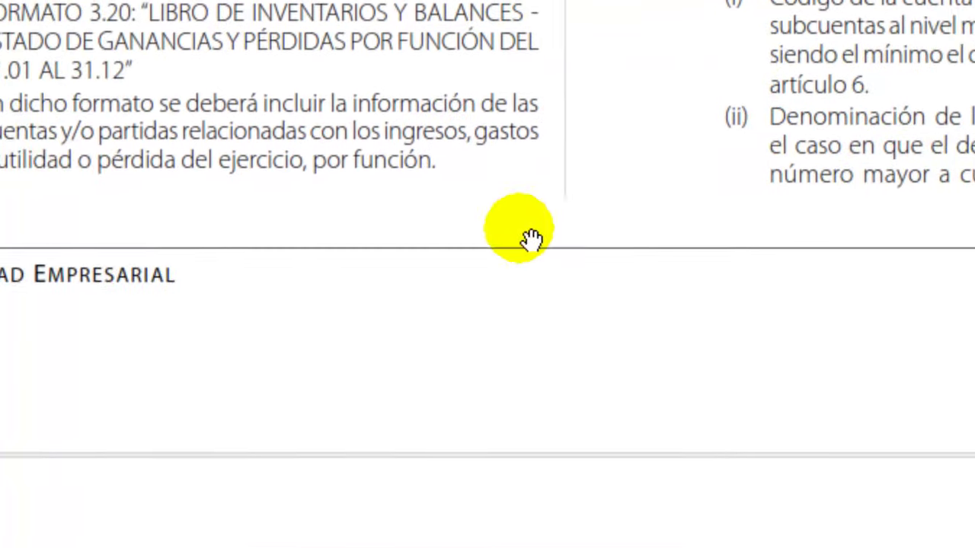
scroll(523, 235, down, 3)
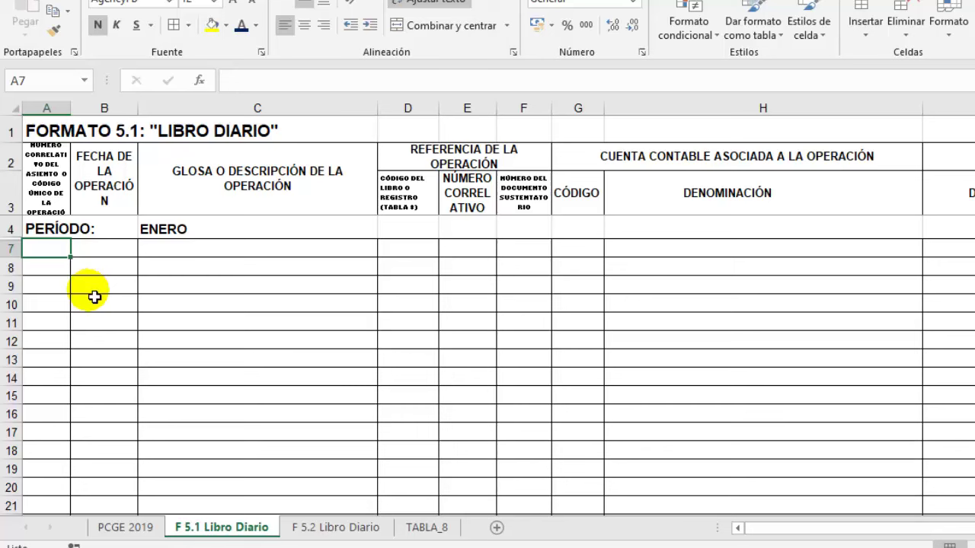
Enter journal entry 1, dated 1/1, with description COMPRAS DEL MES in row 7
text(01)
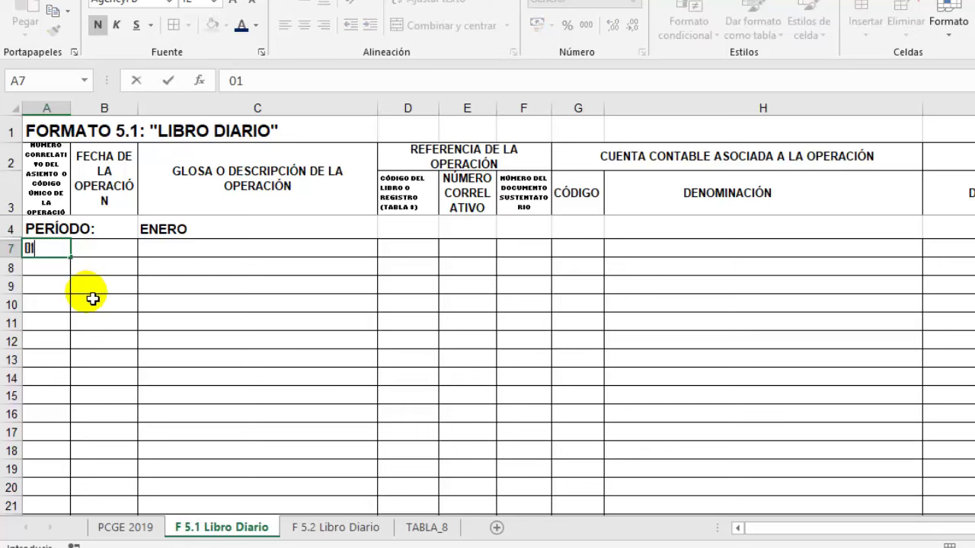
key(Return)
click(96, 252)
text(1/1)
key(Tab)
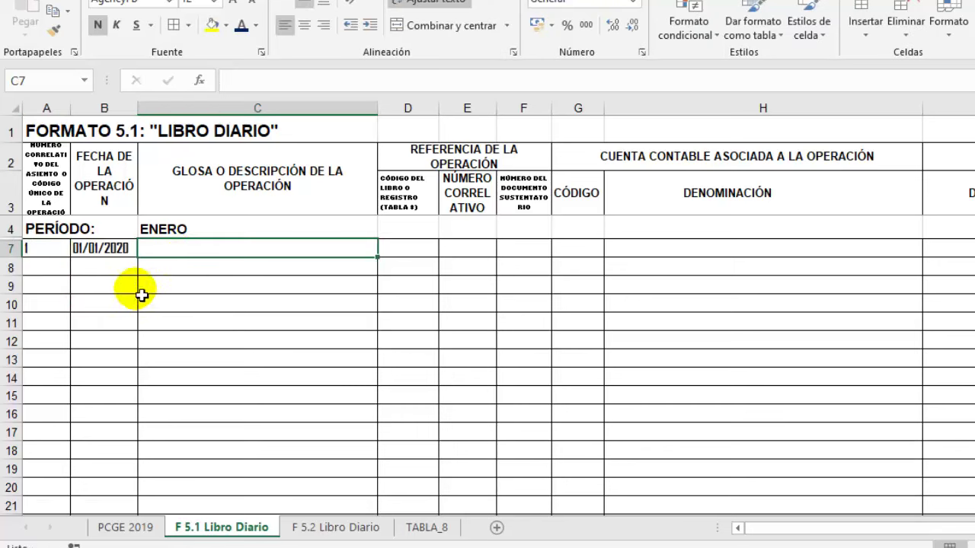
text(COMPRAS DEL MES)
click(393, 321)
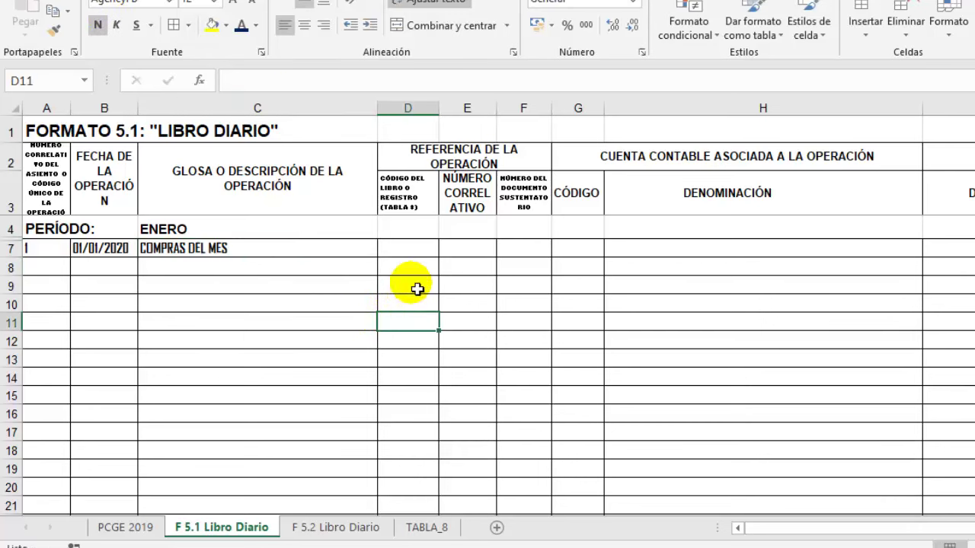
Hide the reference columns D to F
click(424, 114)
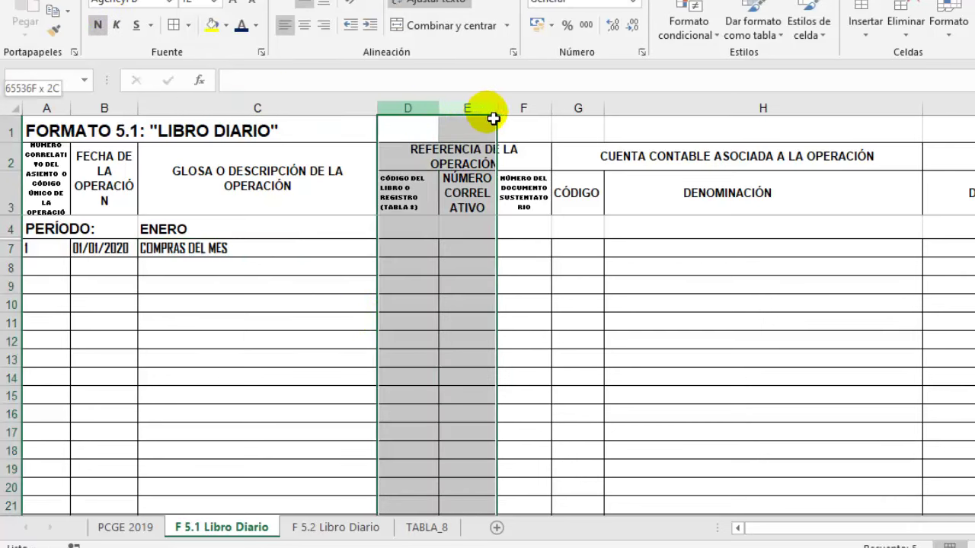
drag(424, 114, 522, 125)
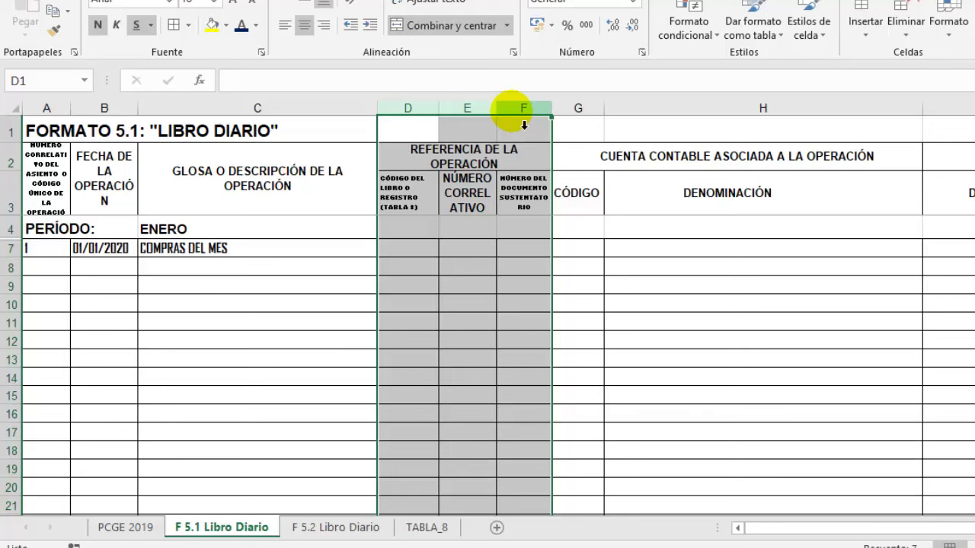
right_click(524, 122)
click(568, 343)
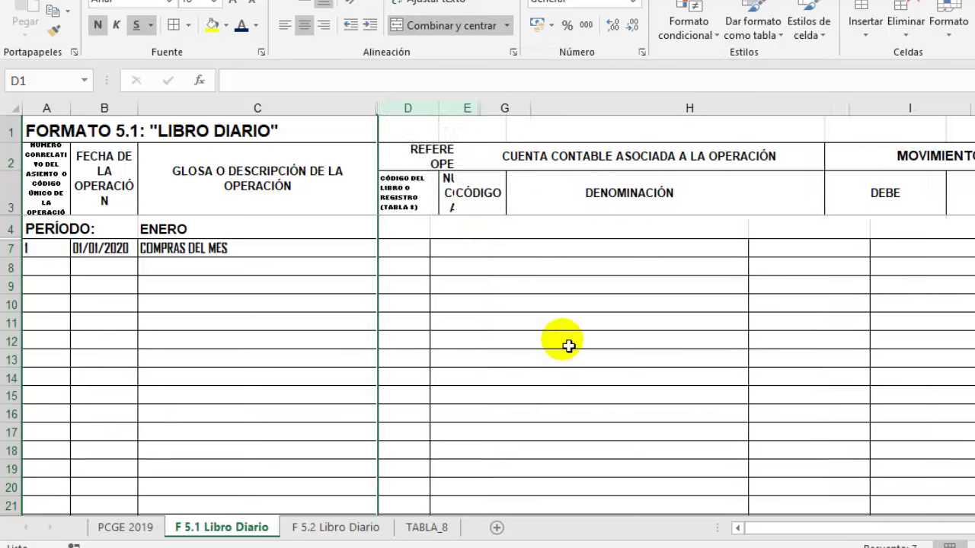
click(536, 308)
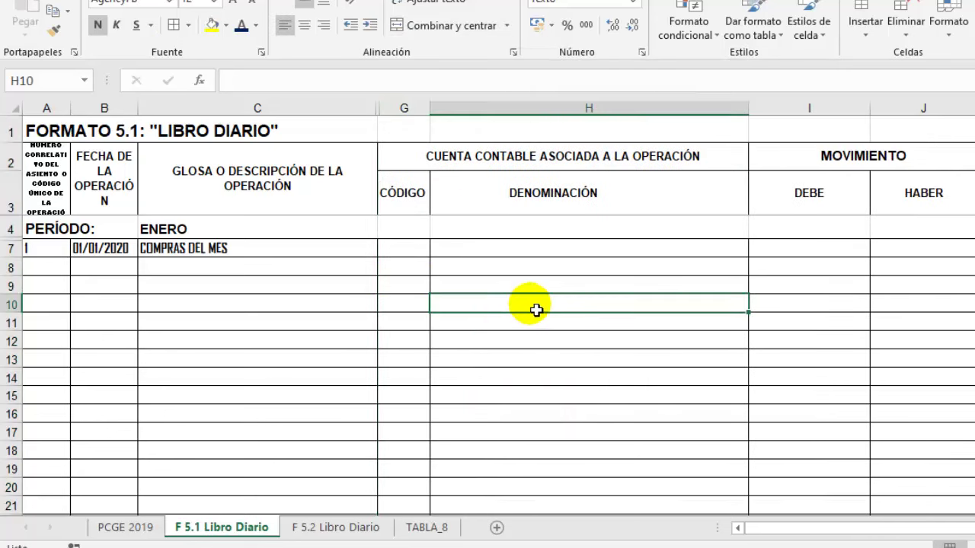
Enter account codes 60111, 40111 and 42121 in G7:G9
click(405, 248)
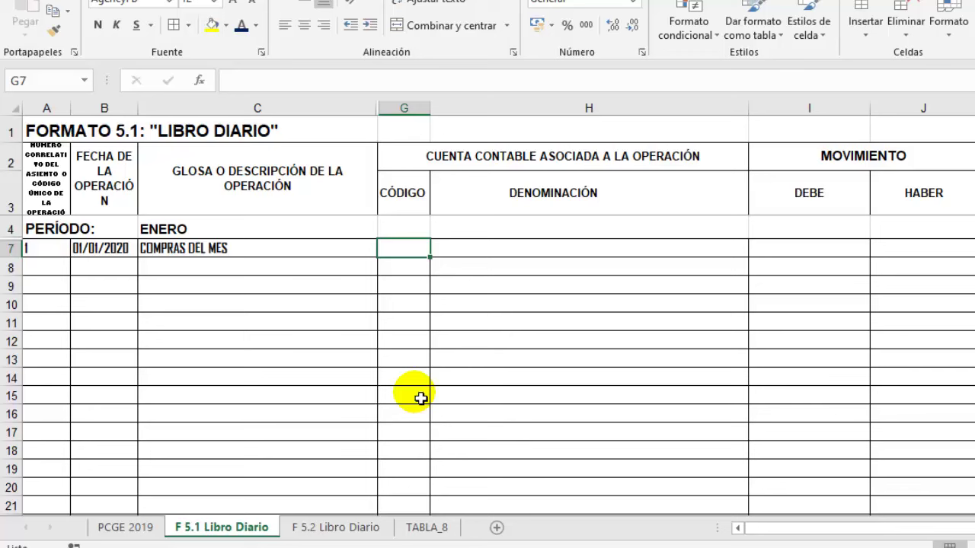
text(60111)
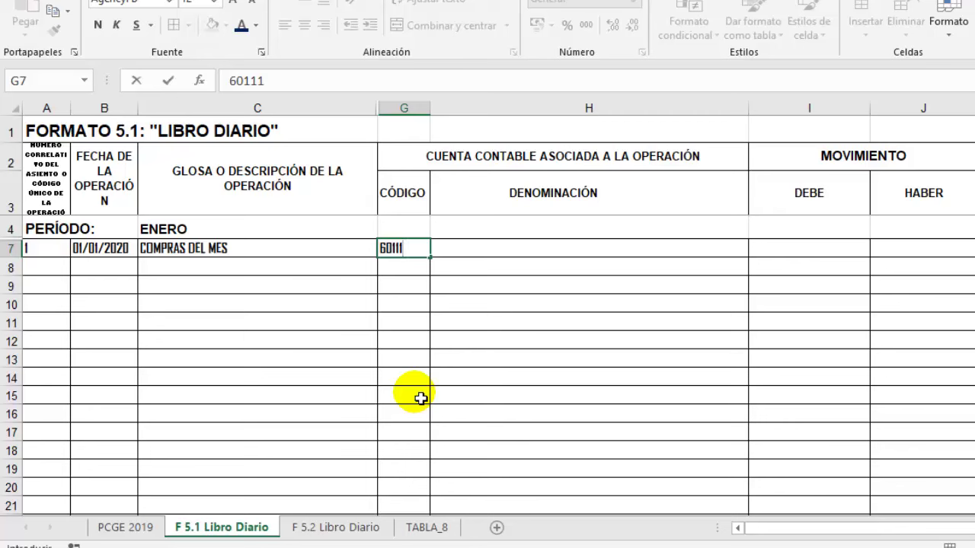
key(Return)
text(40)
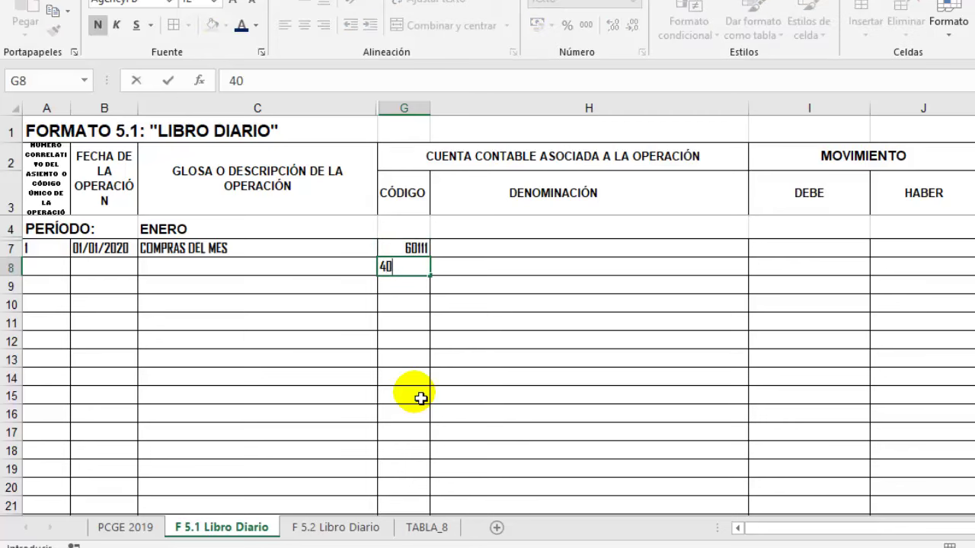
text(11)
key(Return)
text(4)
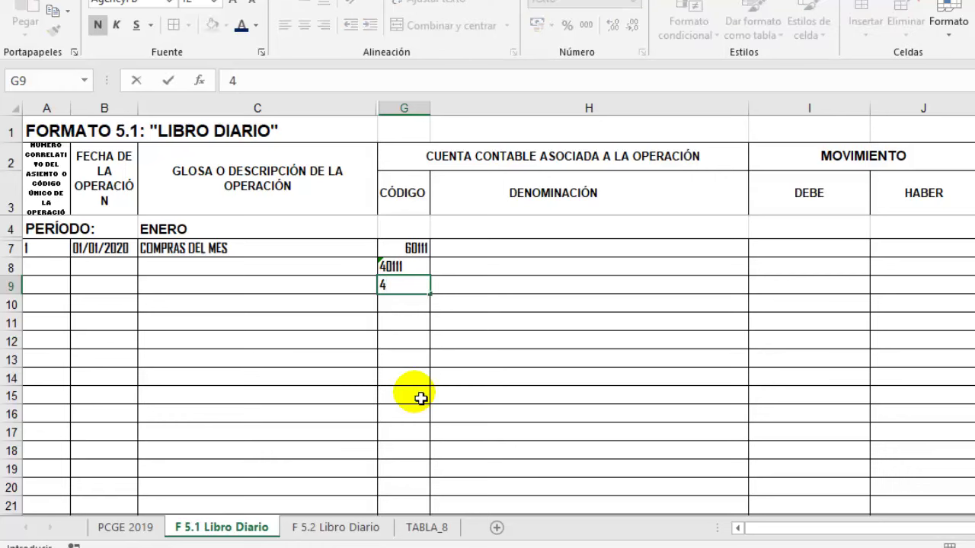
text(212)
key(Return)
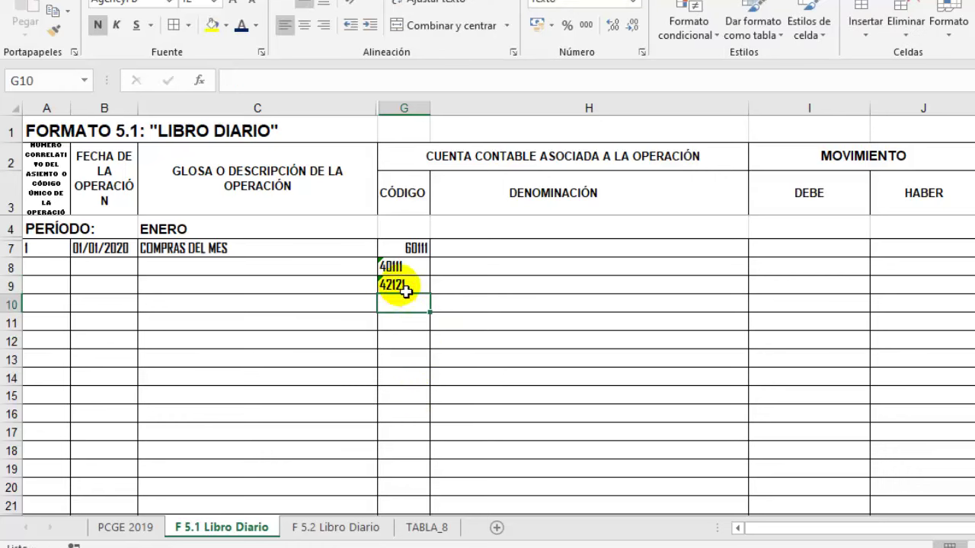
click(447, 252)
Narrow column G and shrink the CÓDIGO header text to fit
click(411, 253)
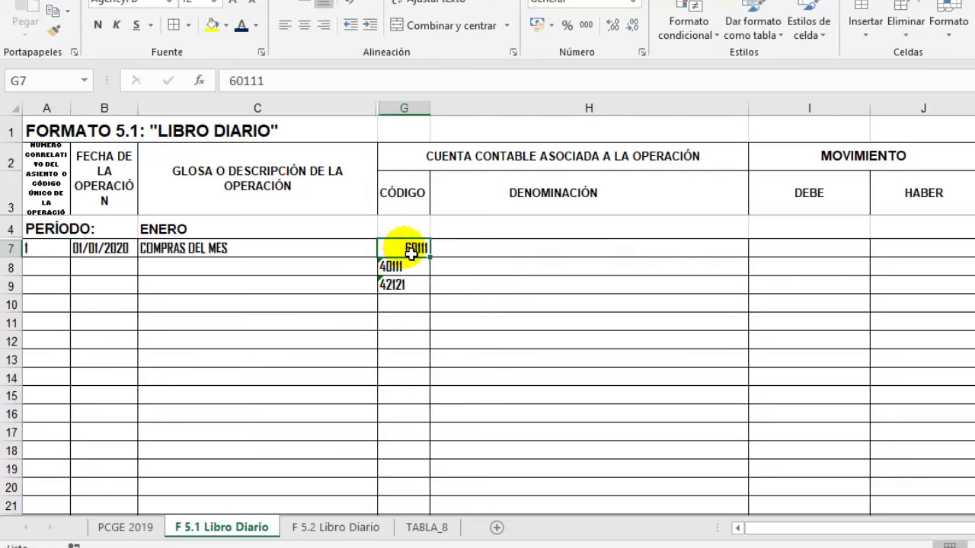
drag(430, 115, 419, 116)
click(398, 194)
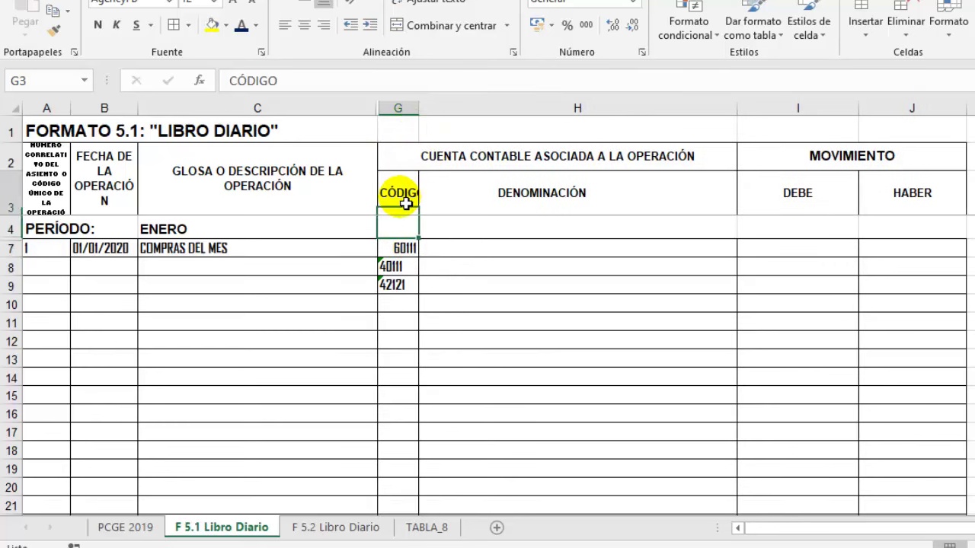
click(412, 3)
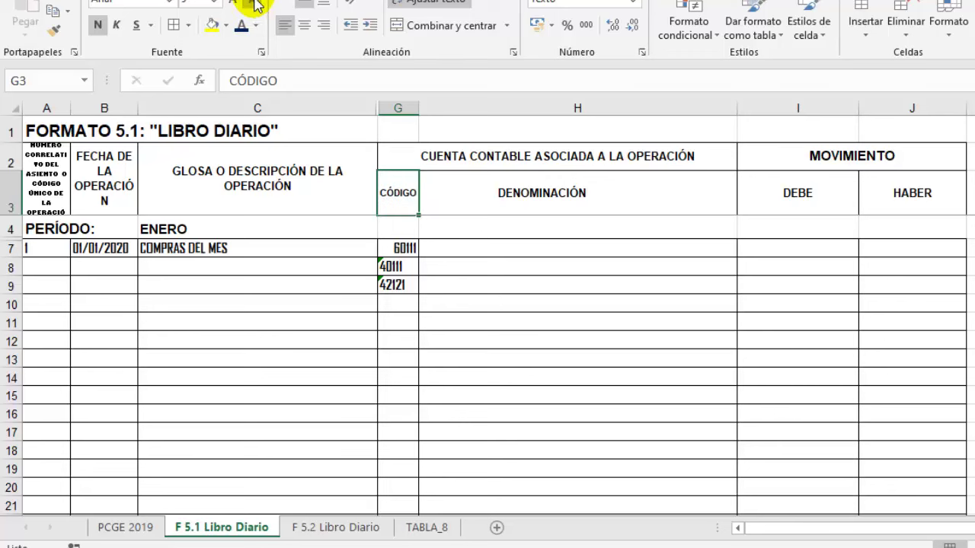
click(443, 250)
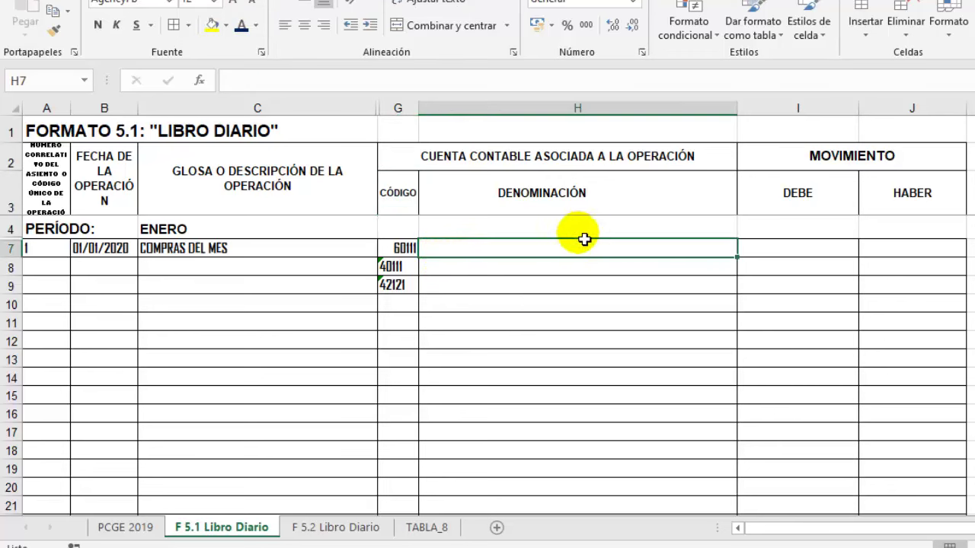
Name the entire PCGE 2019 sheet PCGE via the Name Box, then return to F 5.1 Libro Diario
click(129, 527)
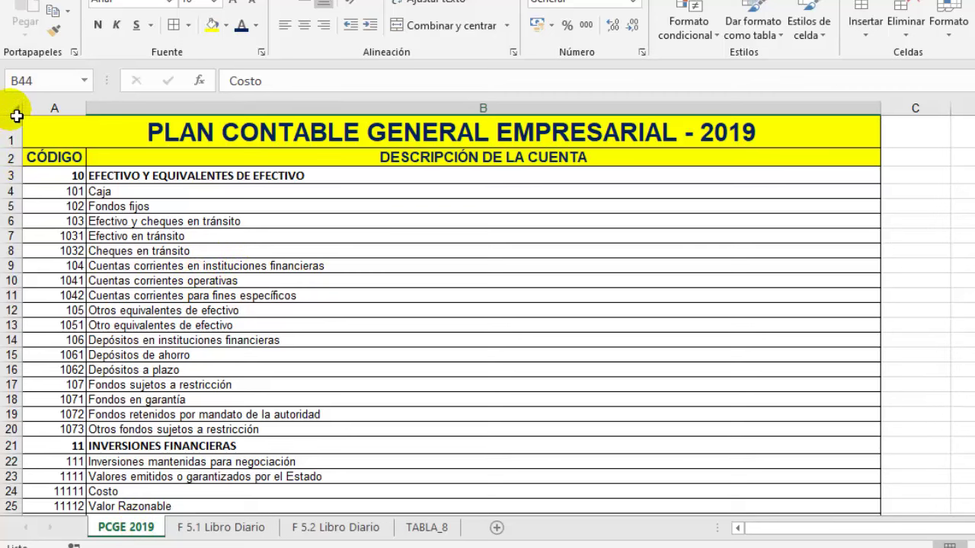
click(16, 115)
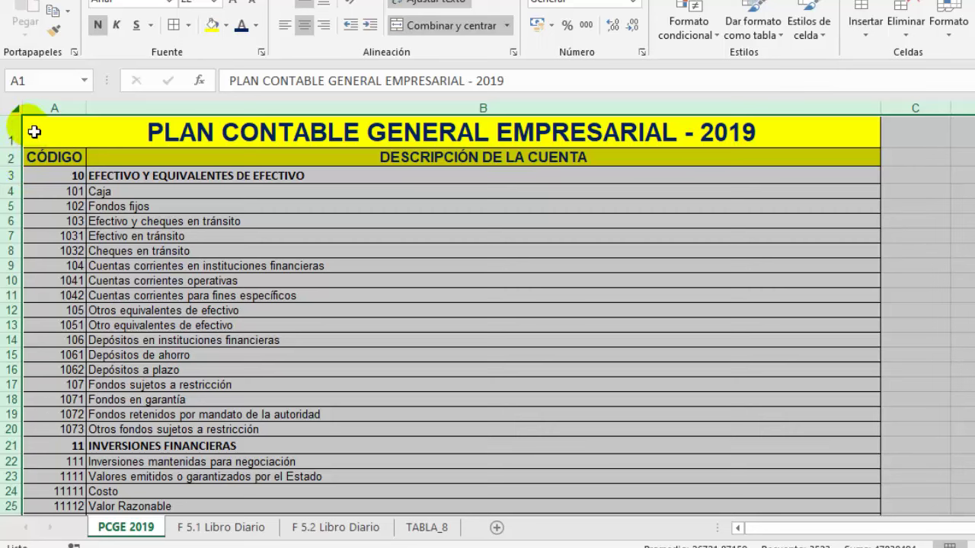
click(56, 87)
text(PCGE)
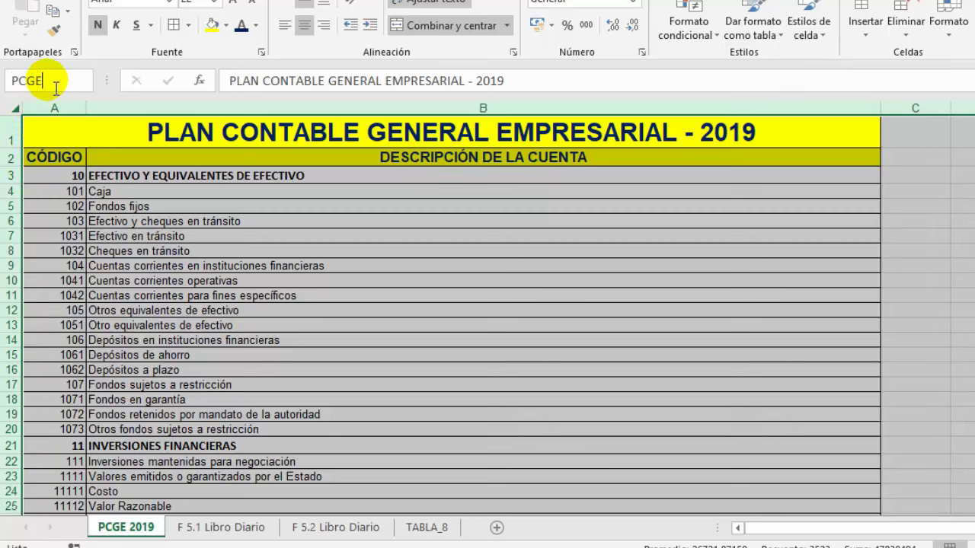
key(Return)
key(ctrl+Page_Down)
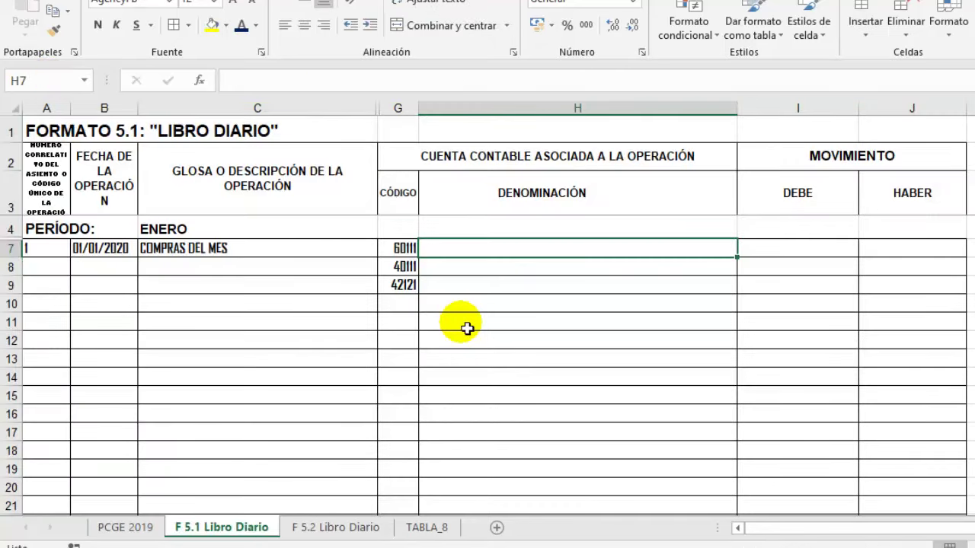
Enter =BUSCARV(G7,PCGE,2,0) in H7 so code 60111 shows Mercaderías
text(=)
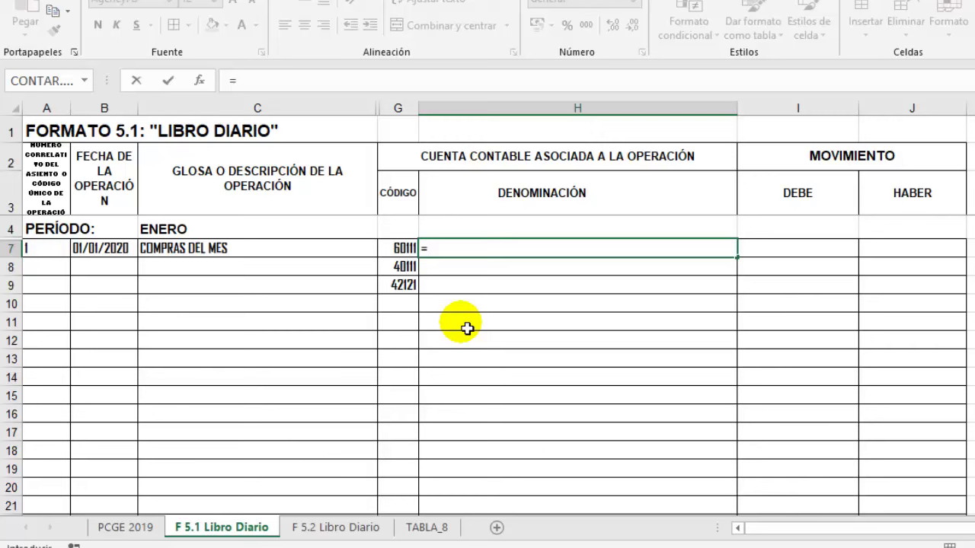
text(BUSCA)
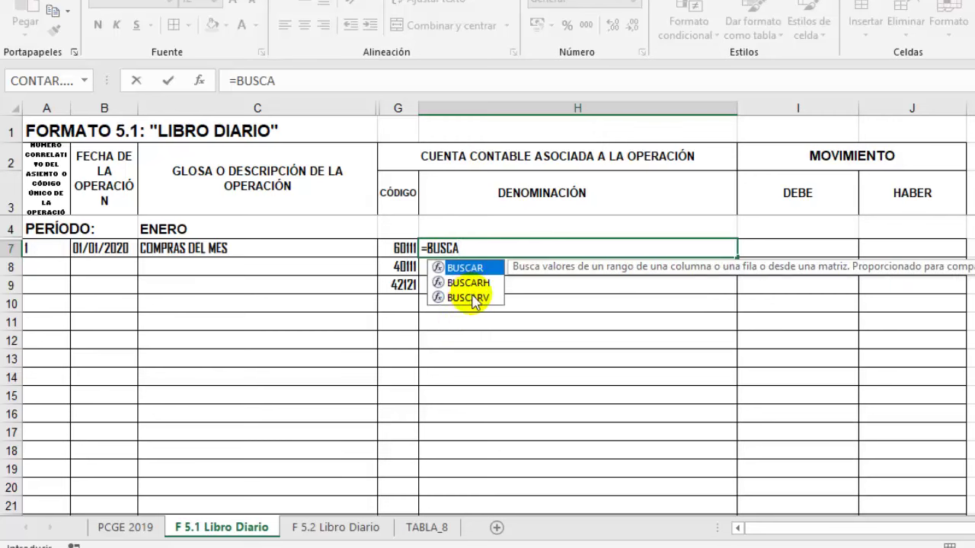
double_click(472, 298)
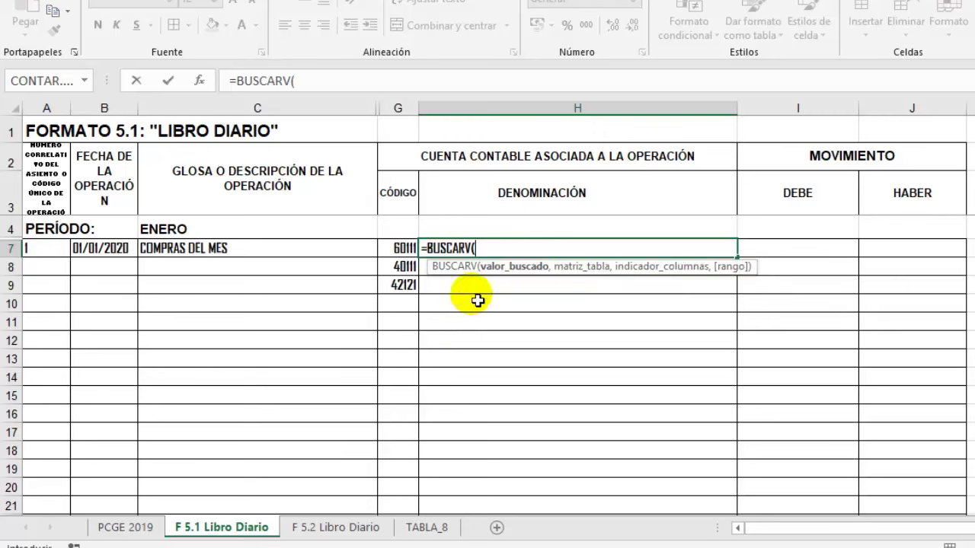
click(398, 251)
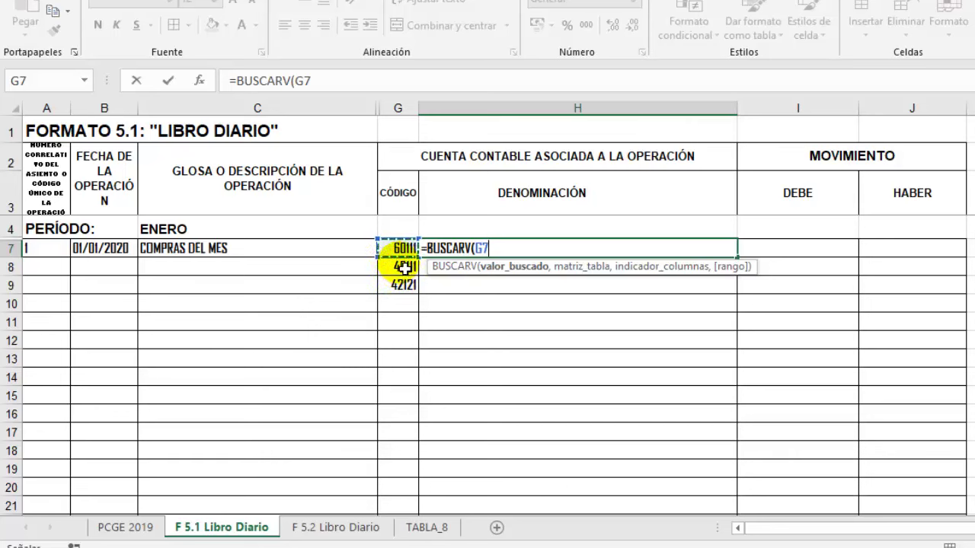
text(,)
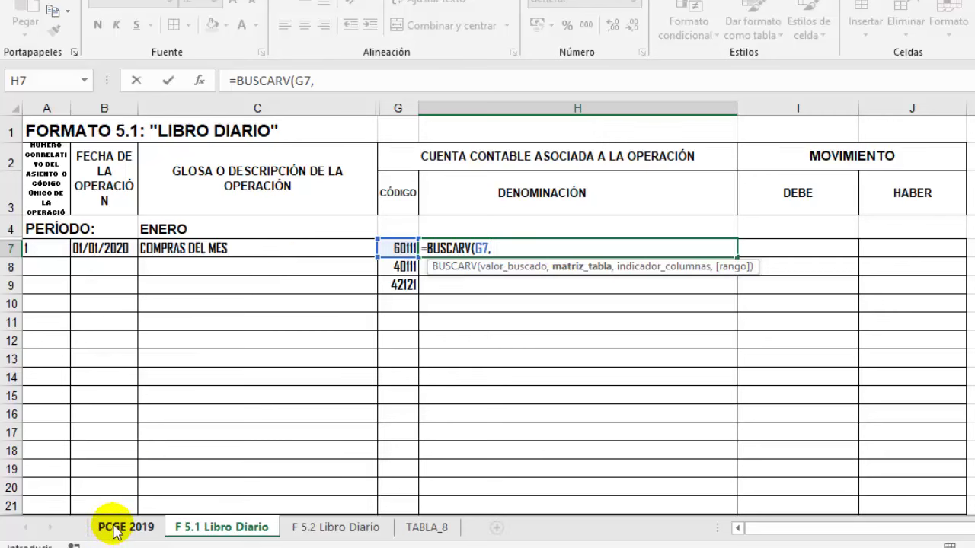
text(PC)
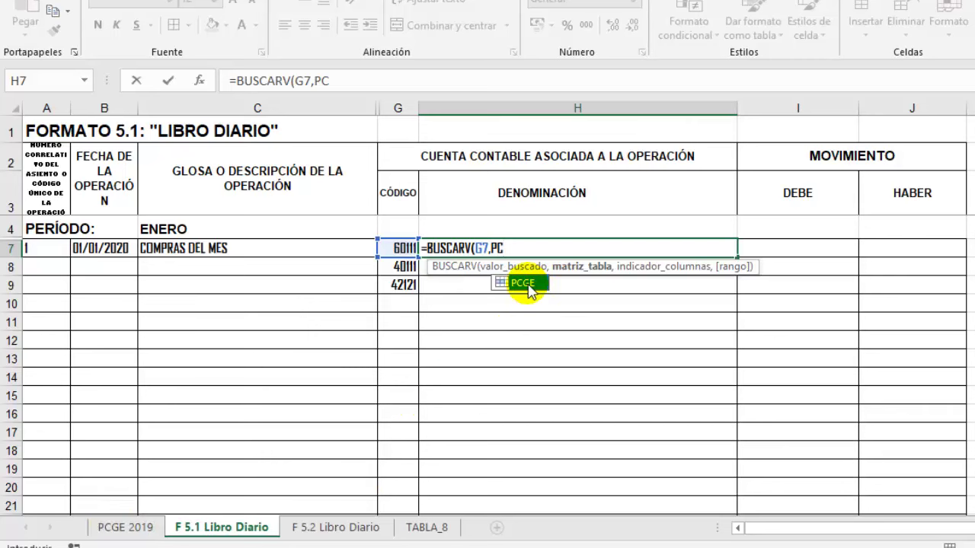
double_click(528, 284)
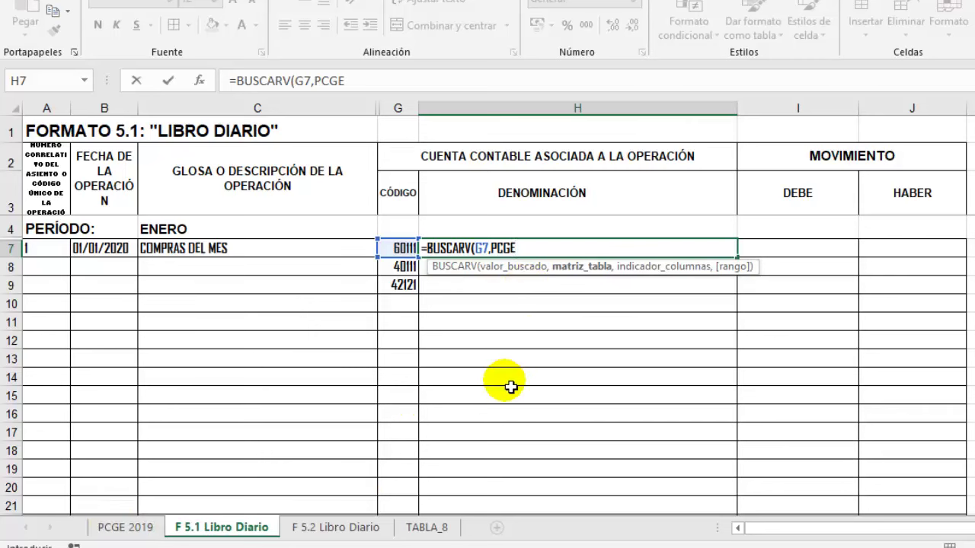
text(,2)
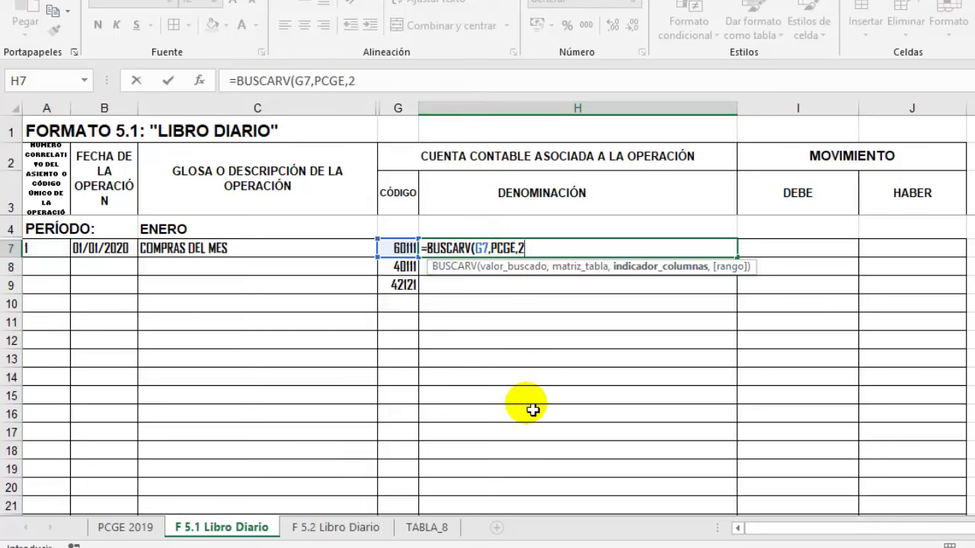
text(,0)
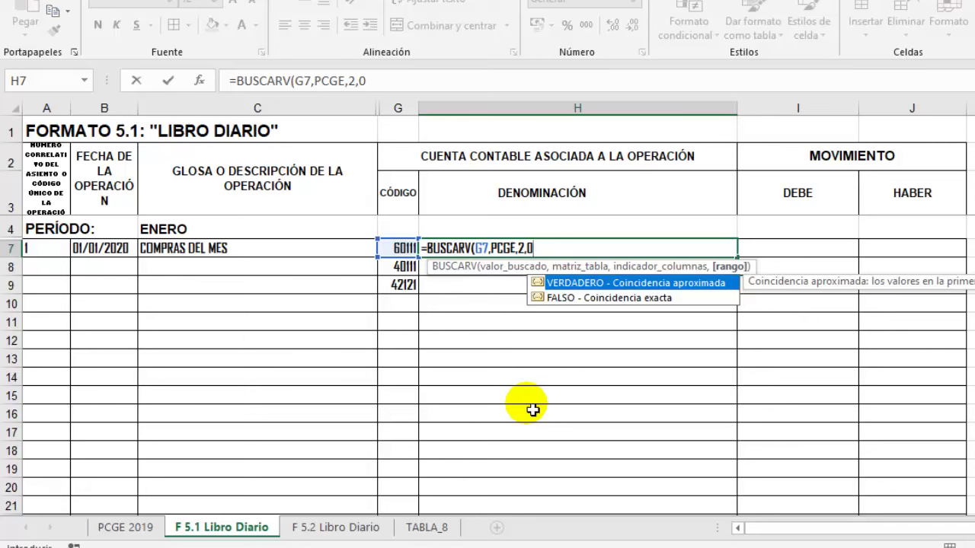
text())
key(Return)
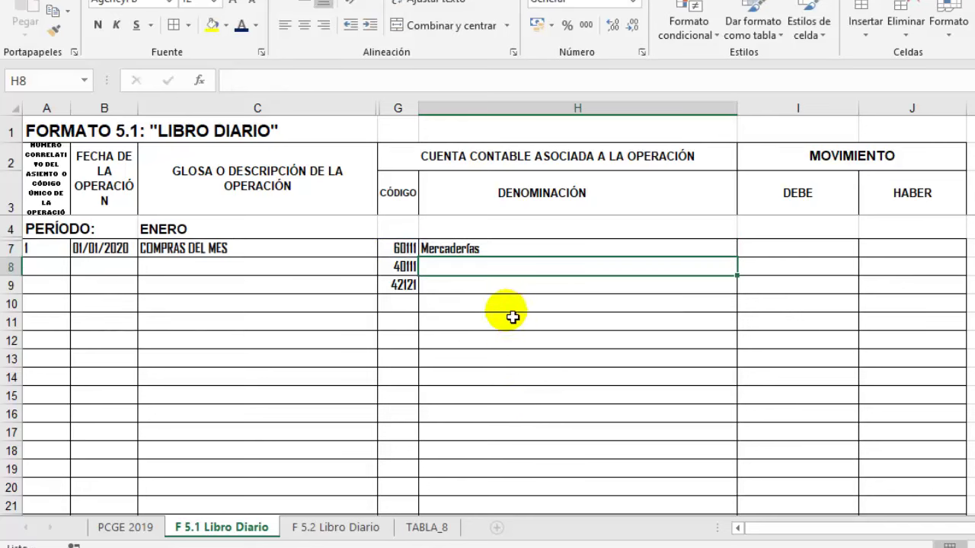
Copy the H7 BUSCARV lookup down to H13, showing IGV – Cuenta propia and Emitidas
click(457, 250)
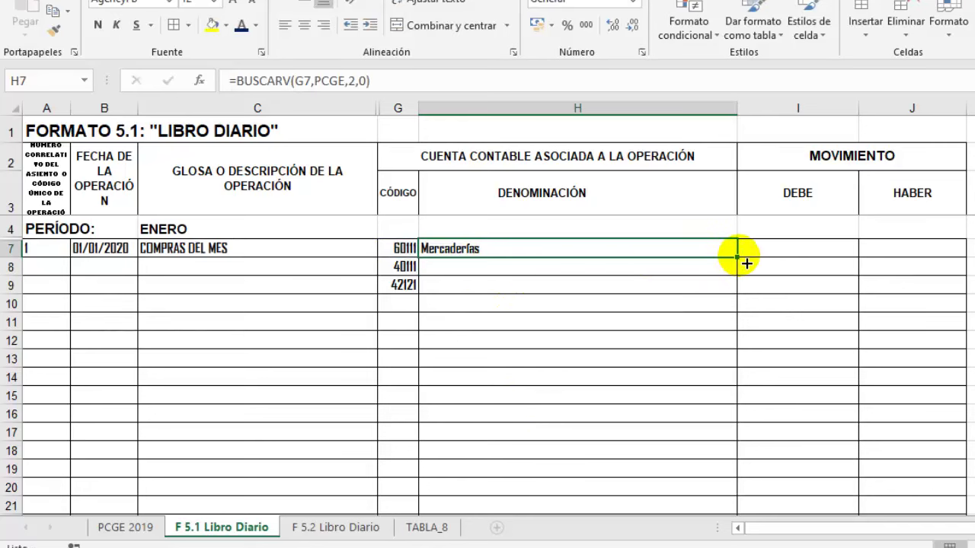
mouse_move(737, 259)
mouse_down()
mouse_move(755, 335)
mouse_move(749, 364)
mouse_up()
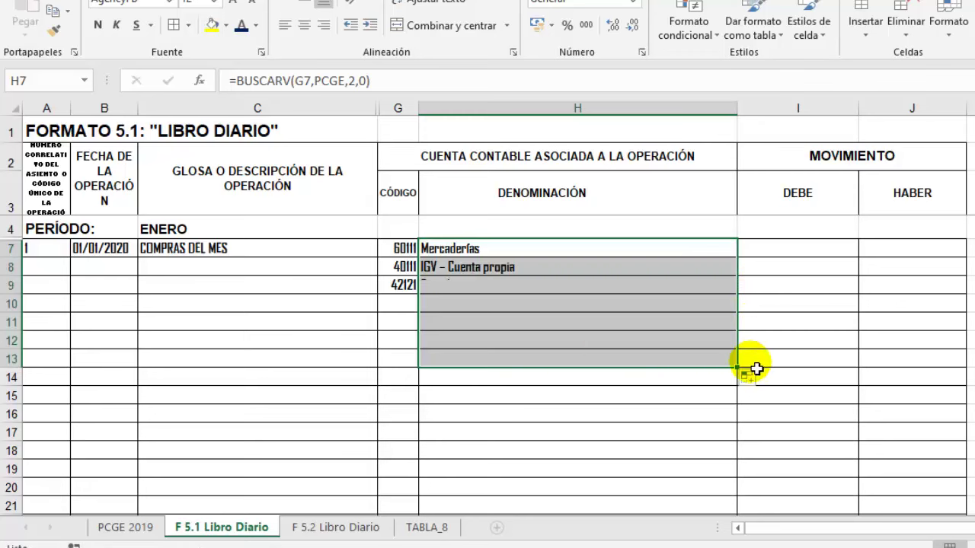
click(653, 456)
Inspect the lookup formulas in H10 (#N/D) and H7, cancelling the edit without changes
click(588, 304)
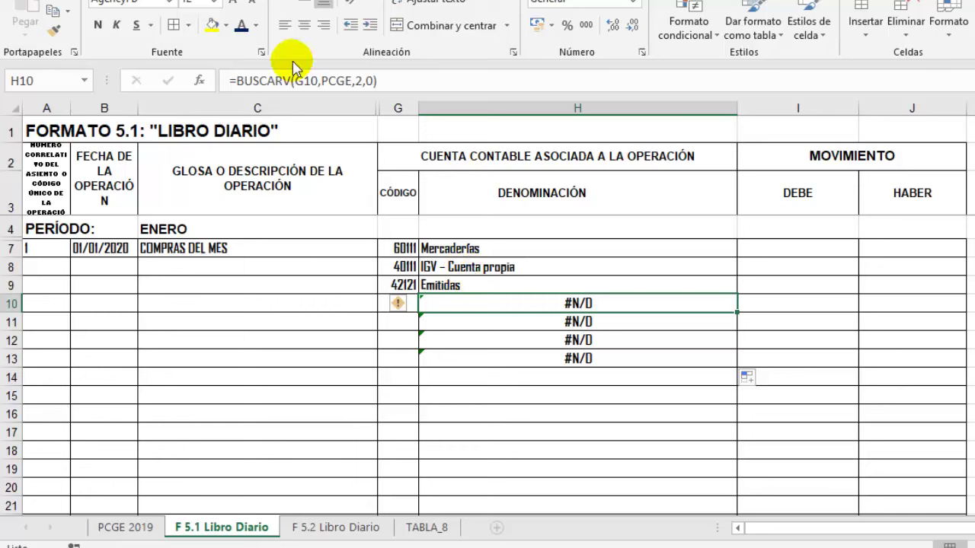
click(236, 80)
click(562, 352)
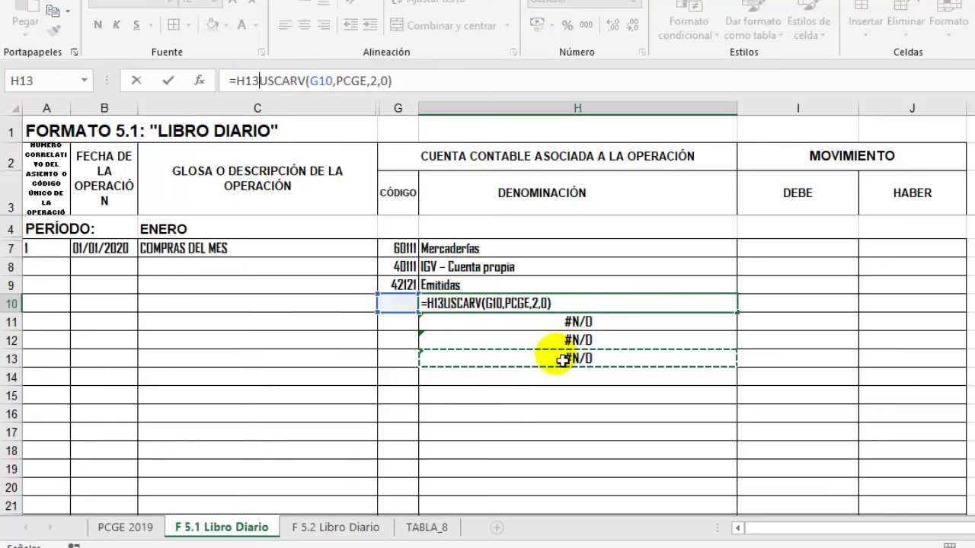
key(Escape)
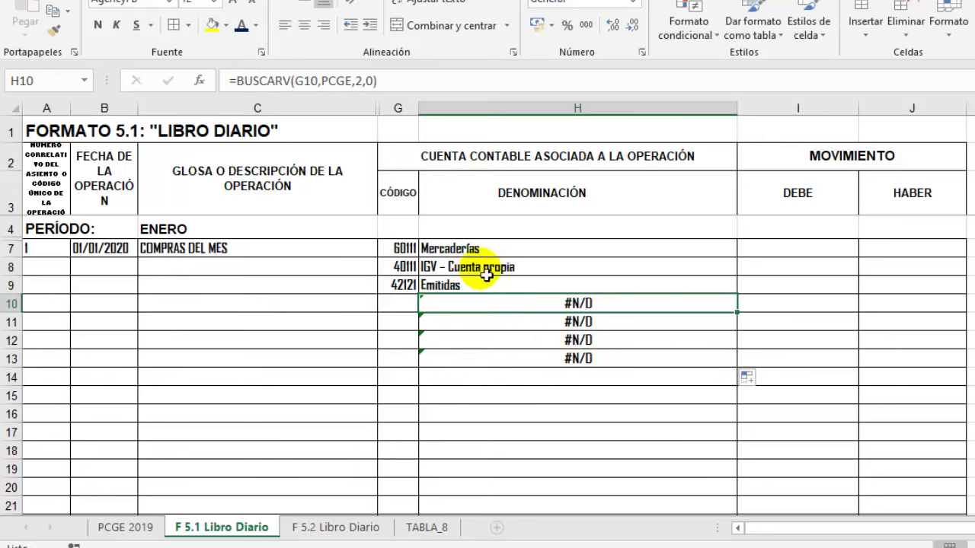
click(457, 252)
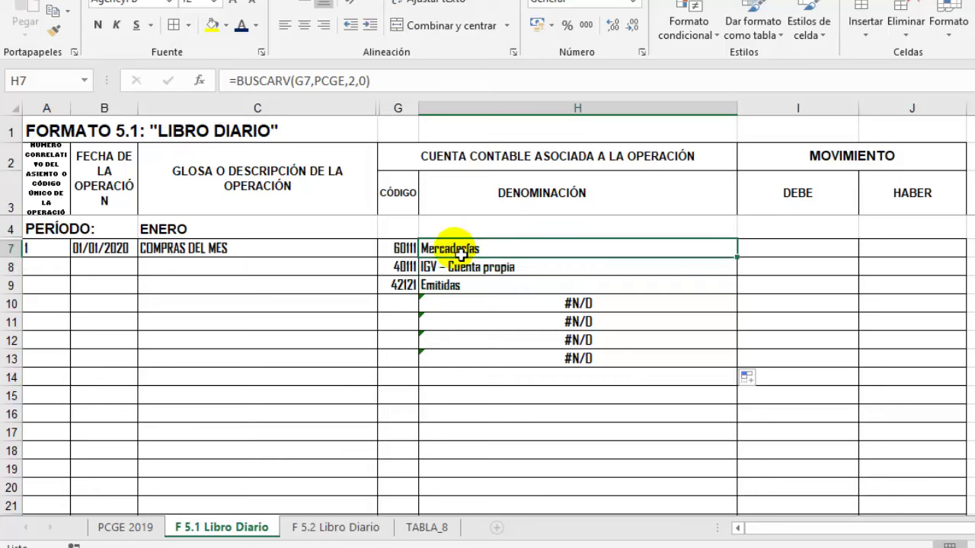
click(246, 90)
Change H7 to =SI(G7="","",BUSCARV(G7,PCGE,2,0)) and fill it down to row 24
click(238, 84)
text(SI)
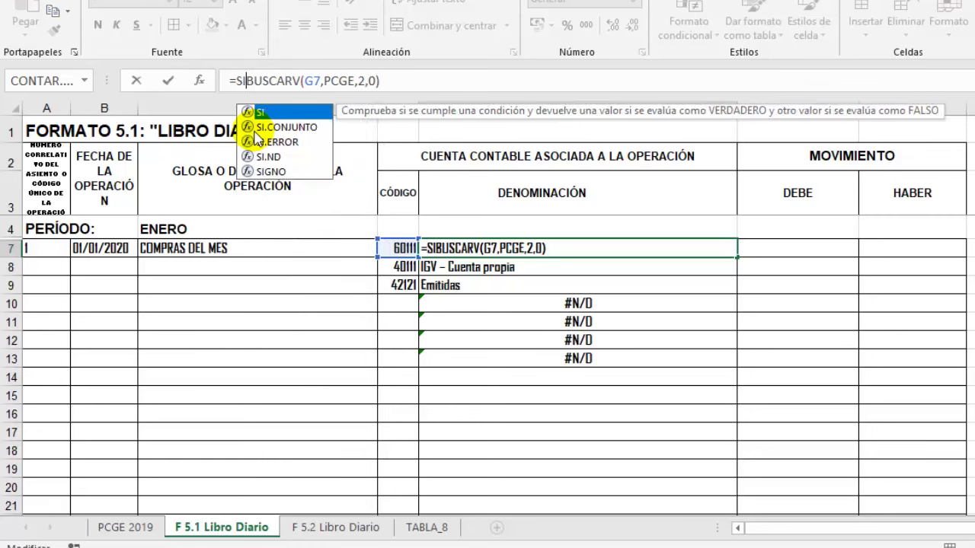
text(()
click(396, 251)
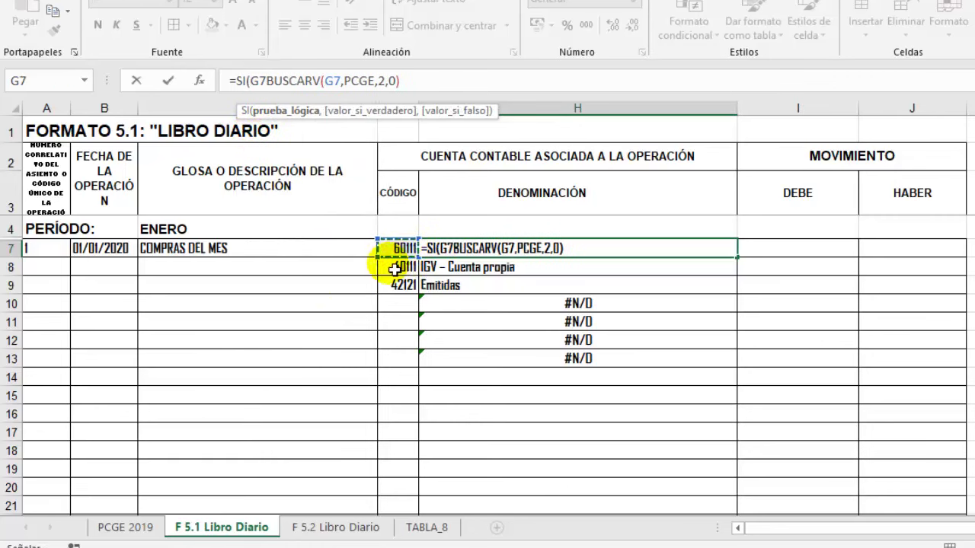
text(="")
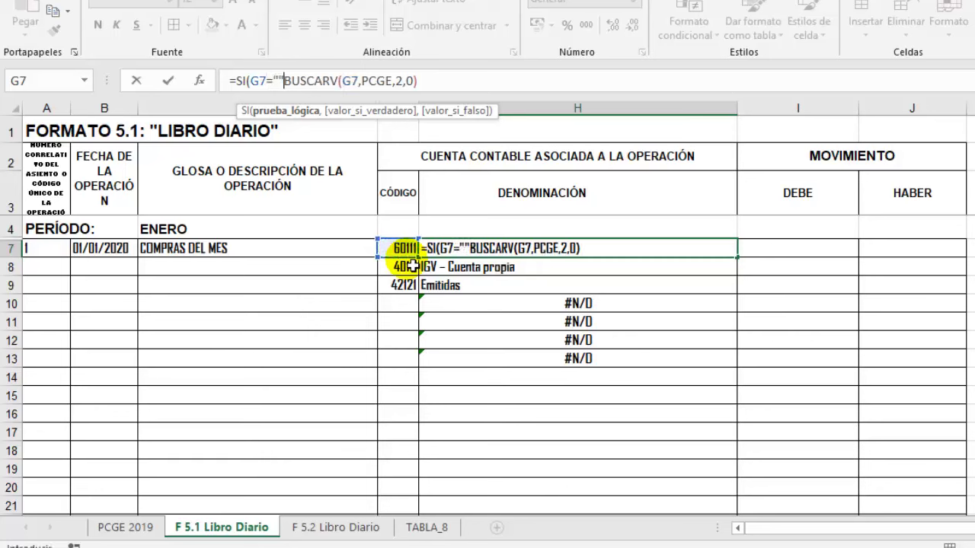
text(,"")
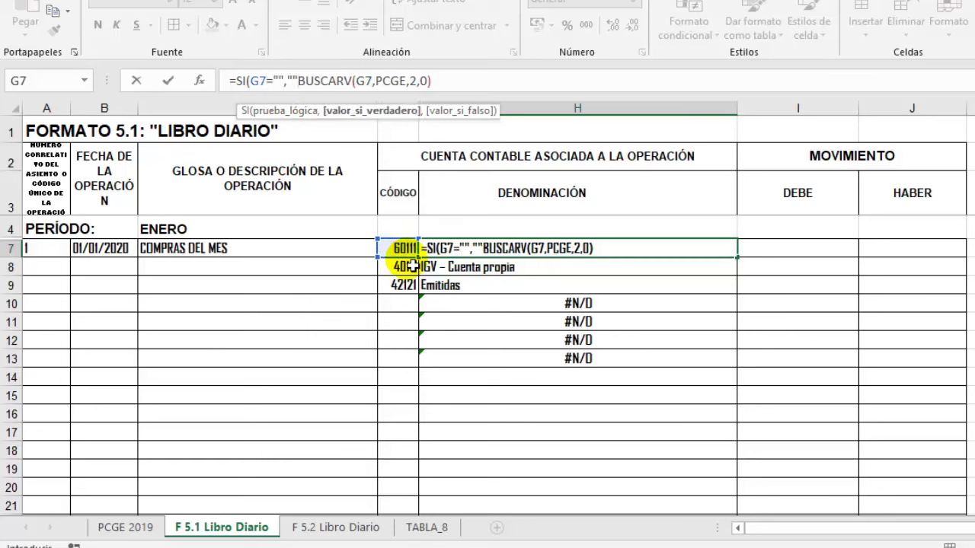
text(,)
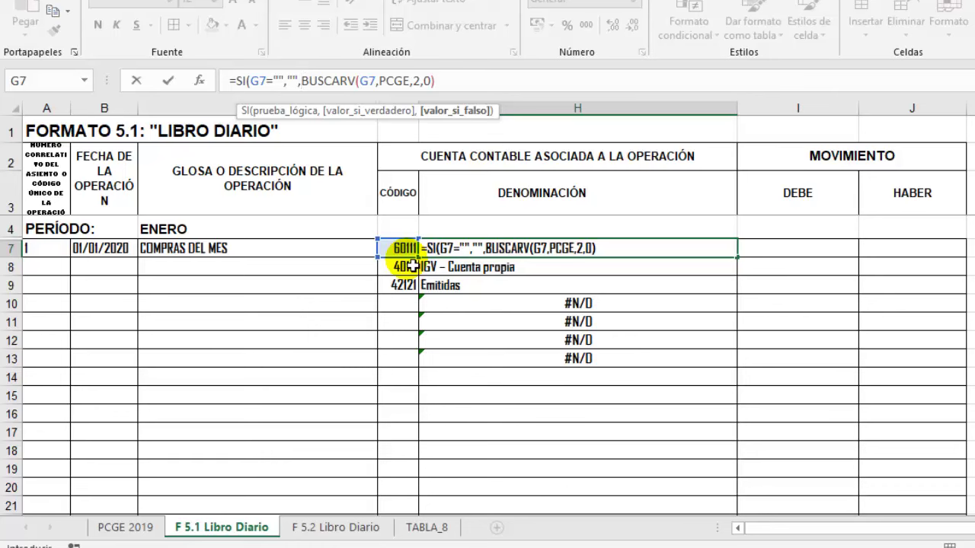
key(Return)
key(Return)
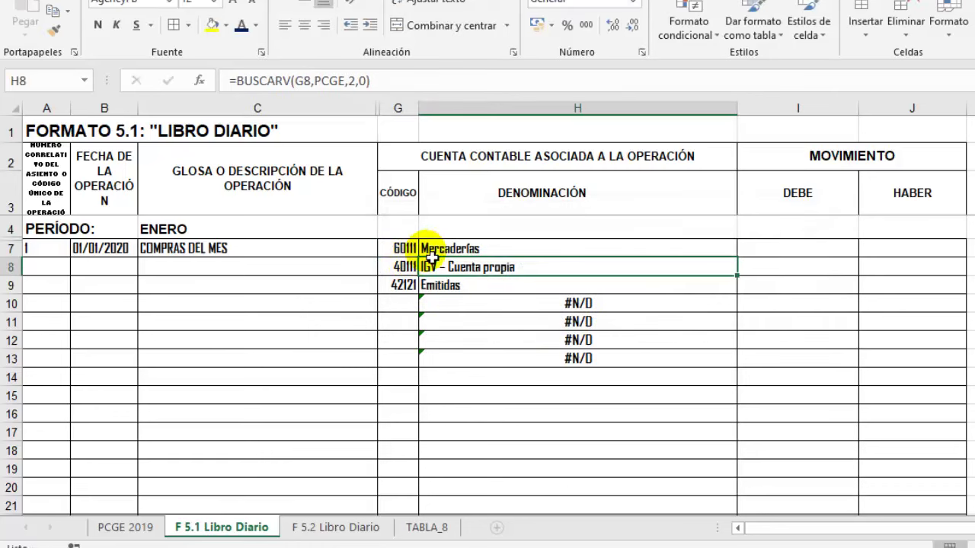
key(Up)
mouse_move(736, 257)
mouse_down()
mouse_move(727, 435)
mouse_move(729, 398)
mouse_up()
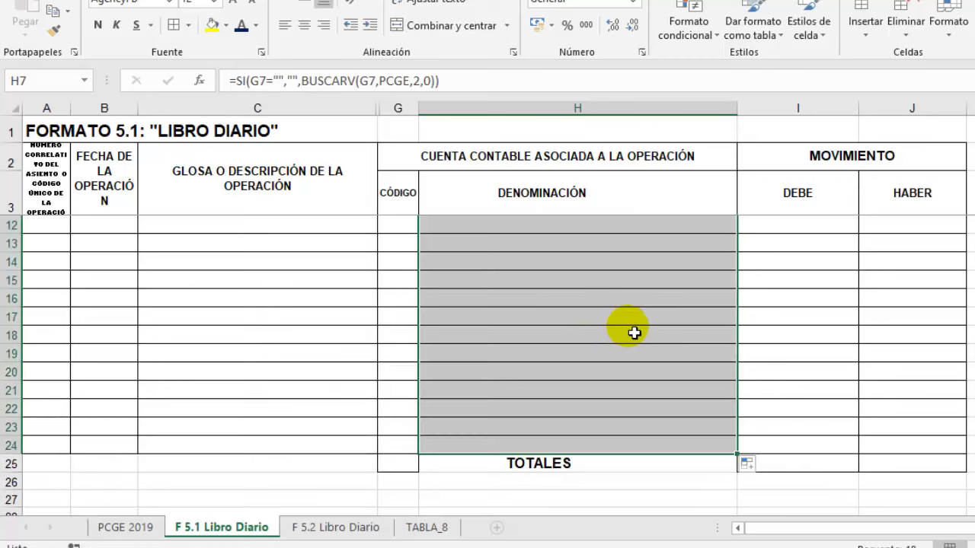
scroll(634, 333, up, 2)
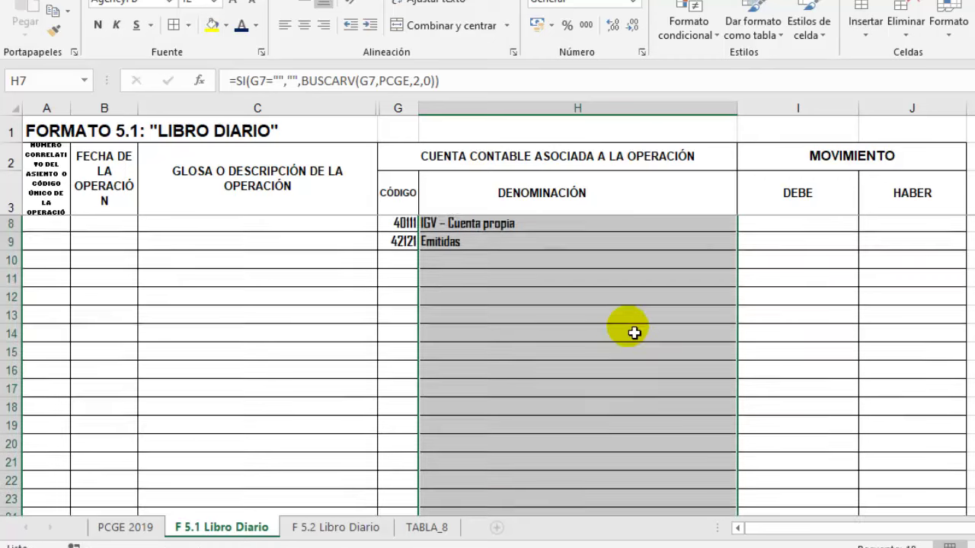
click(801, 249)
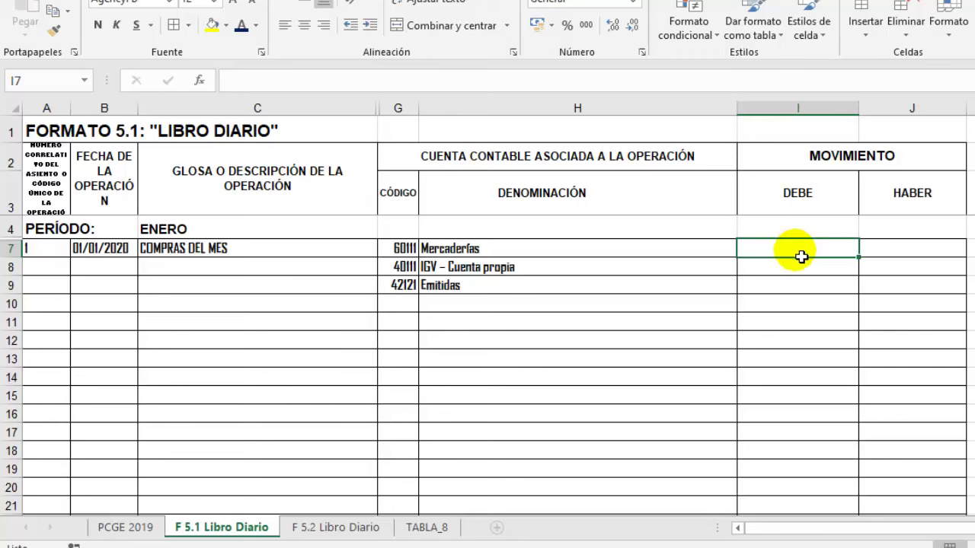
Enter 7890 in I7 and format columns I:J as comma style with two decimals, no currency
text(7890)
key(Return)
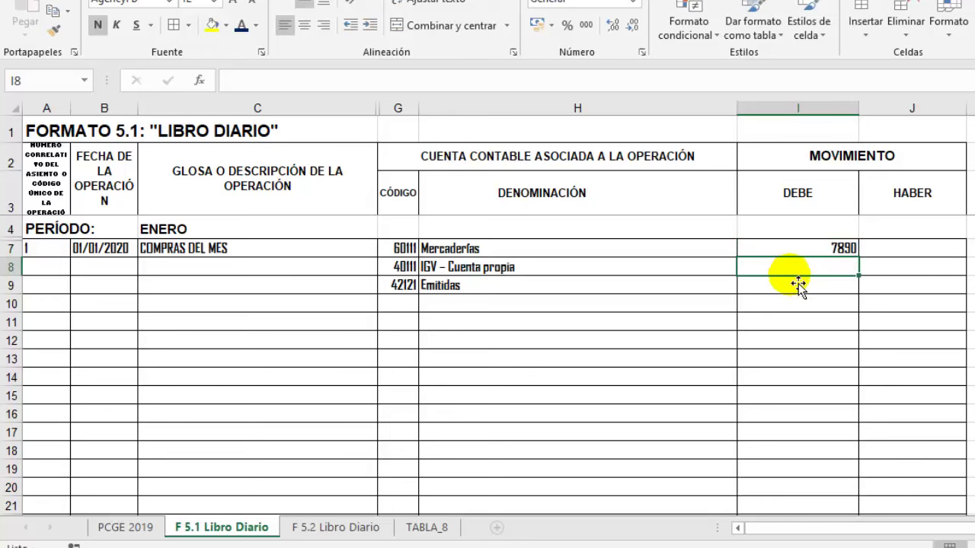
click(827, 114)
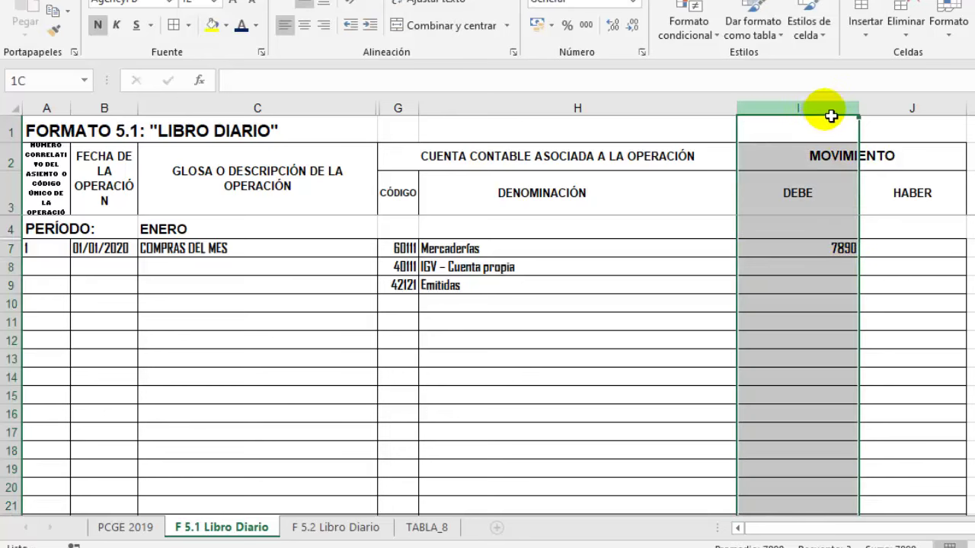
drag(831, 115, 918, 113)
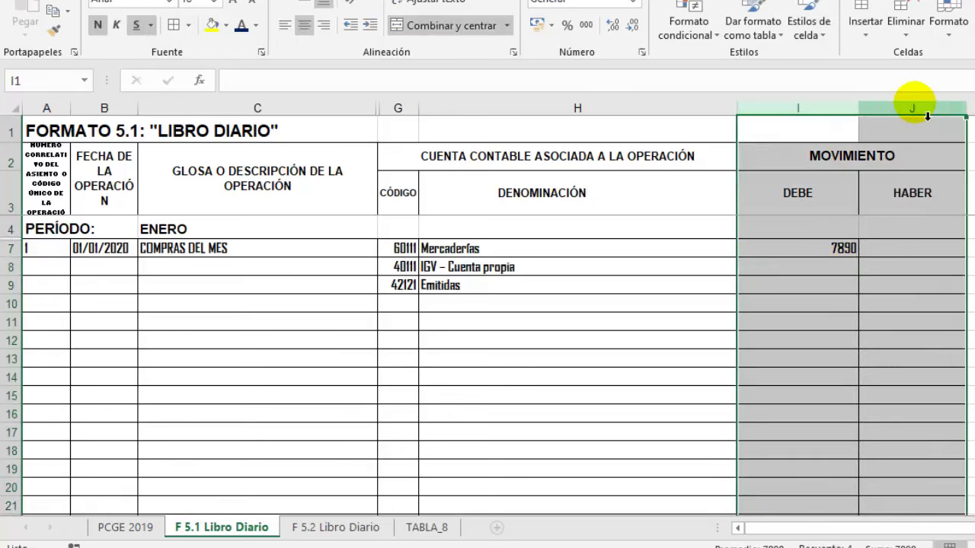
click(538, 25)
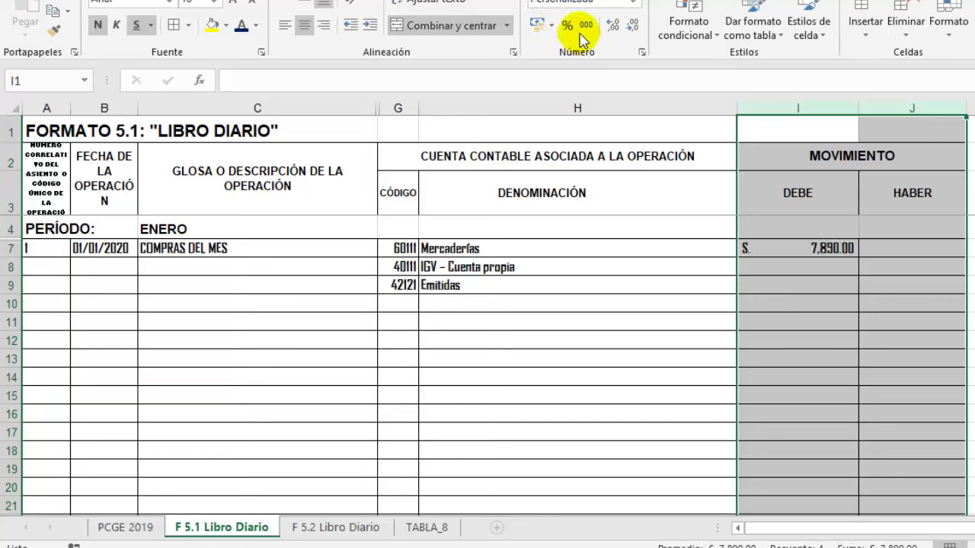
click(553, 26)
click(579, 70)
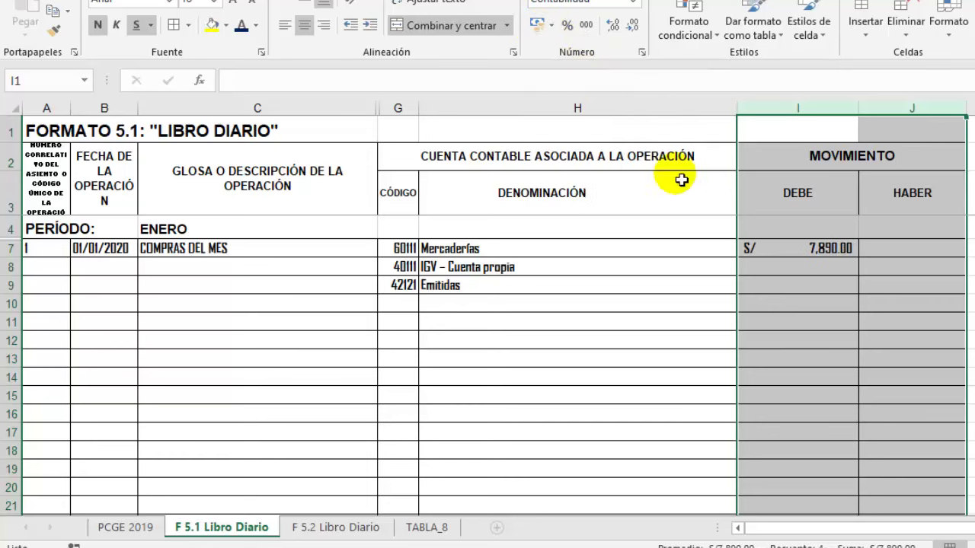
click(551, 25)
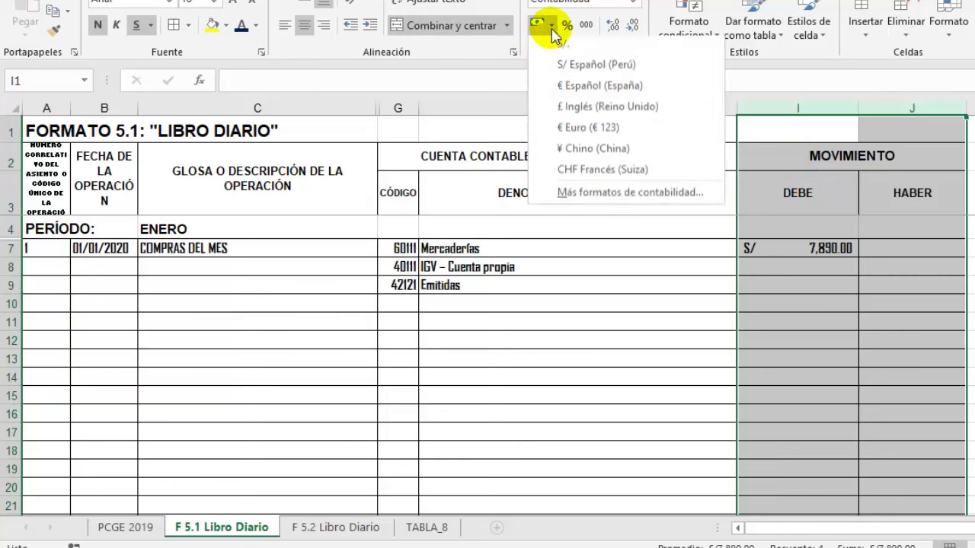
click(586, 29)
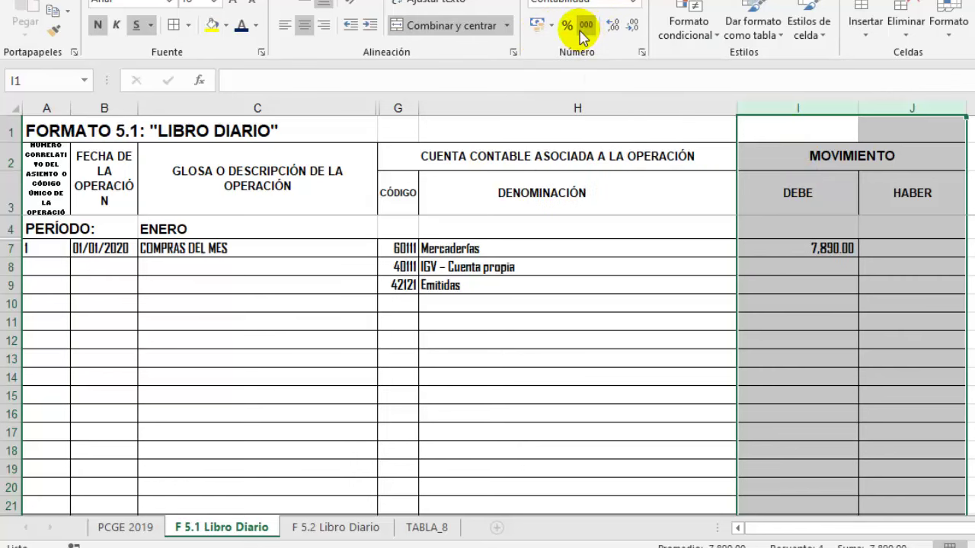
click(798, 267)
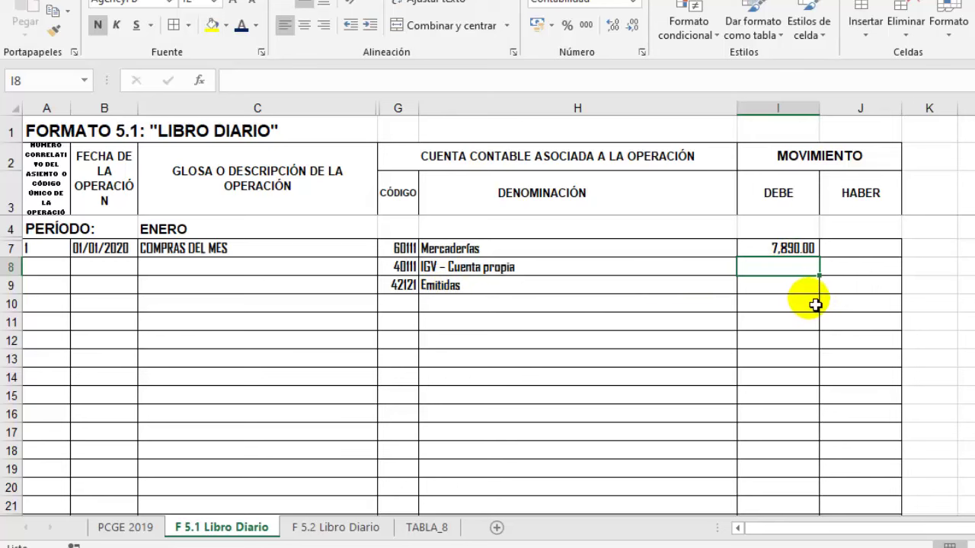
Enter =+I7*0.18 in I8 (1,420.20 IGV) and =+I7+I8 in J9 (9,310.20 Emitidas credit)
text(+)
click(796, 248)
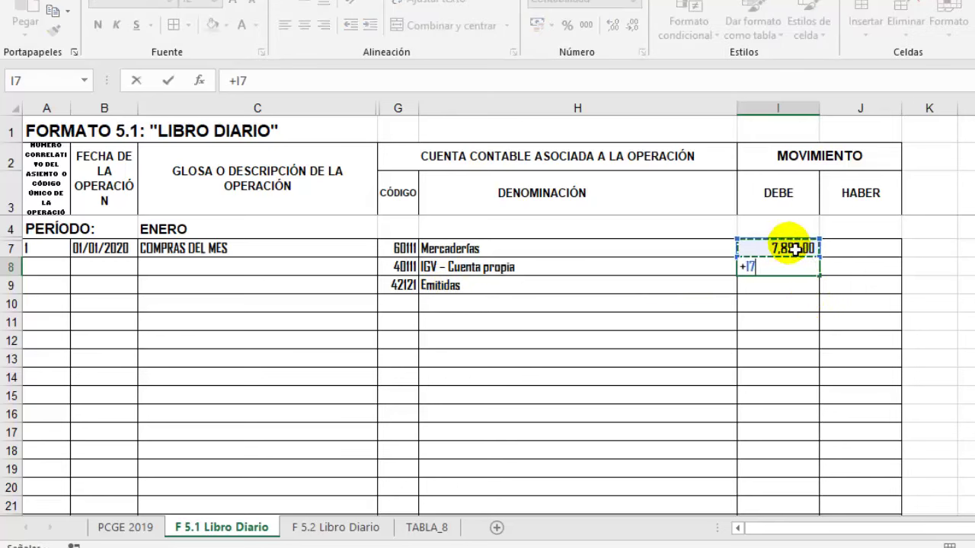
text(*0.00.)
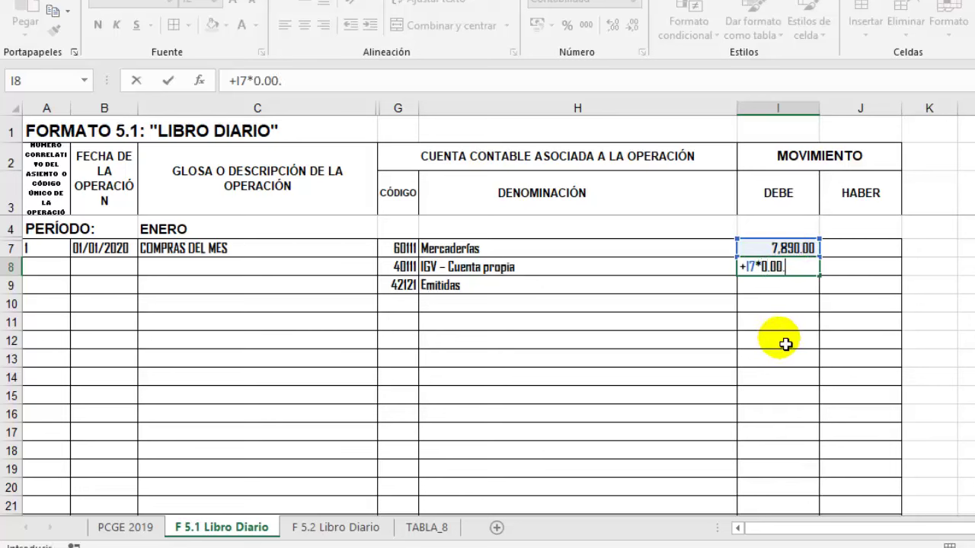
click(869, 293)
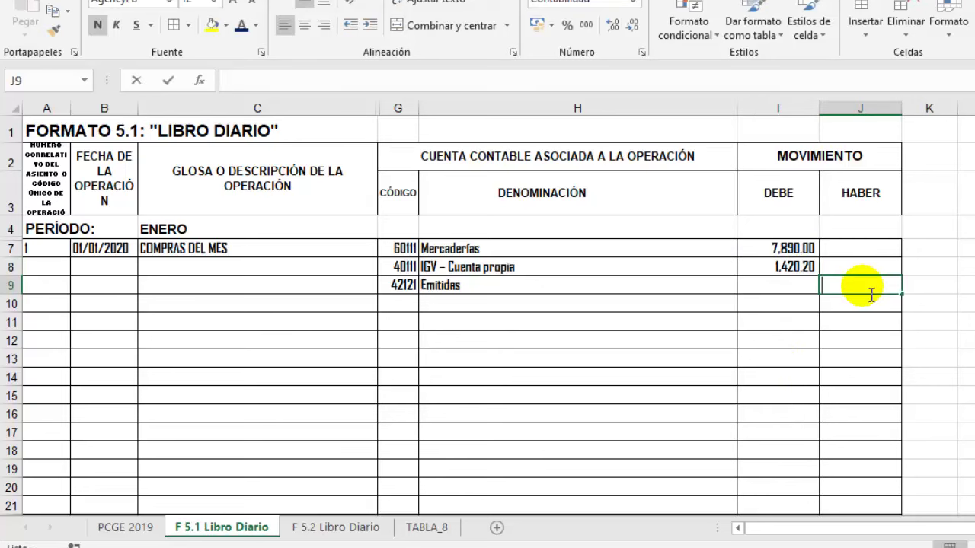
text(+)
click(785, 249)
text(-+)
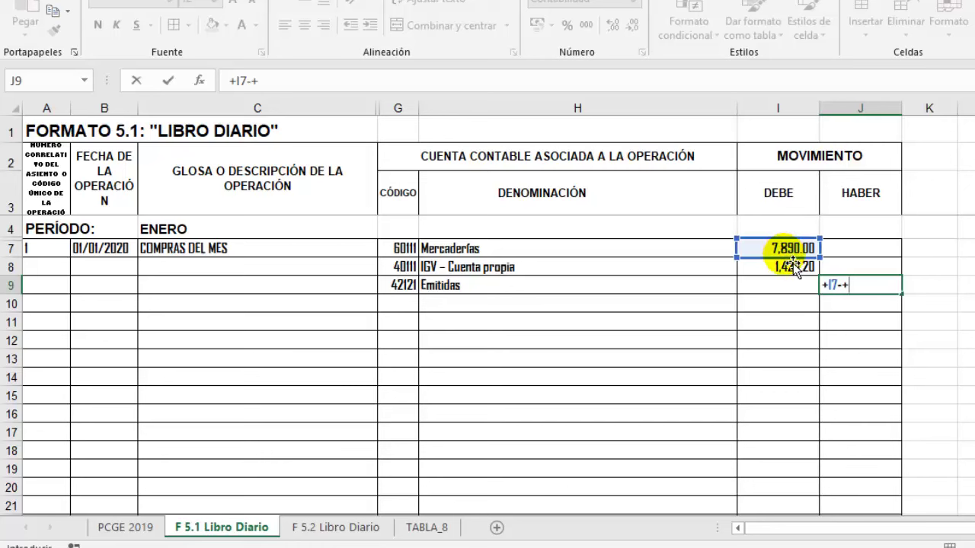
key(BackSpace)
key(BackSpace)
text(+)
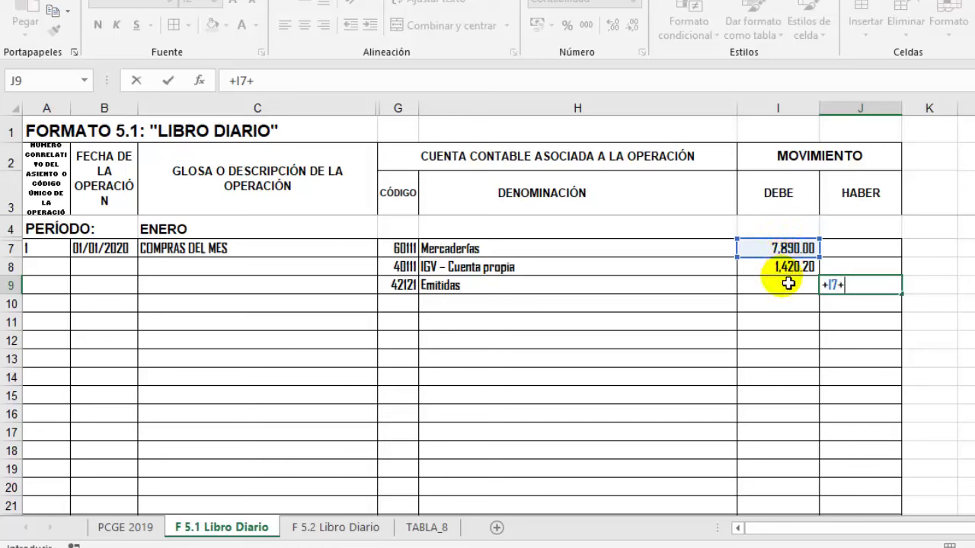
click(777, 267)
key(Return)
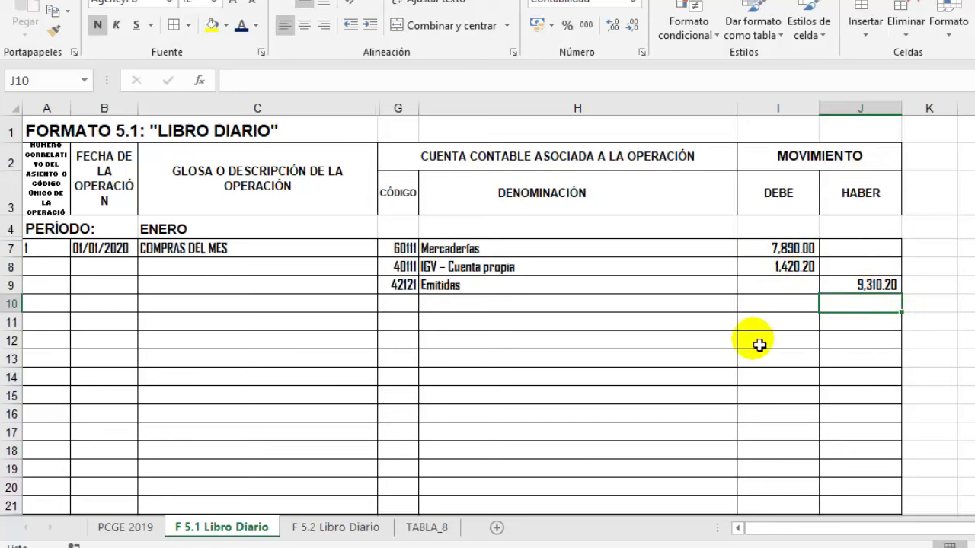
Fill the date and COMPRAS DEL MES description from row 7 down through row 9
click(64, 250)
drag(95, 255, 226, 286)
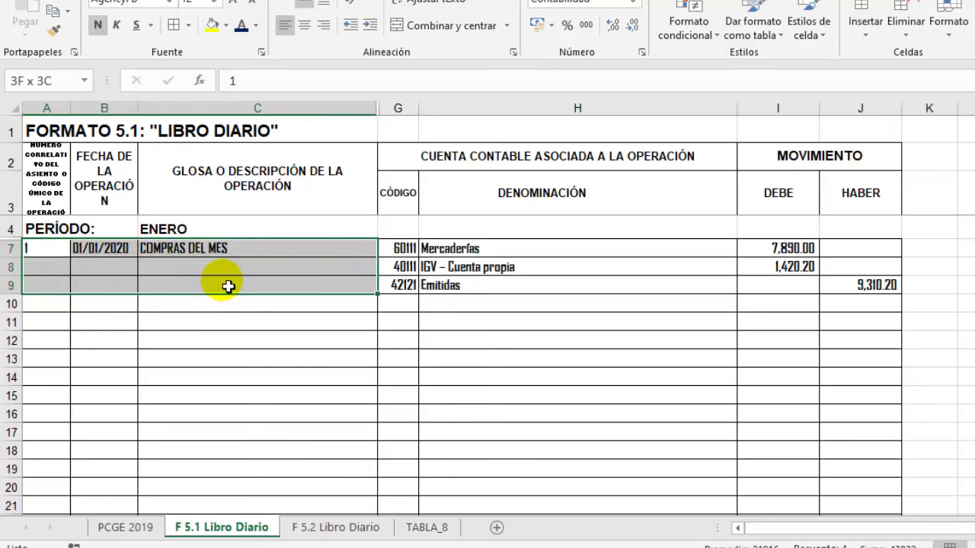
drag(103, 251, 211, 296)
key(ctrl+j)
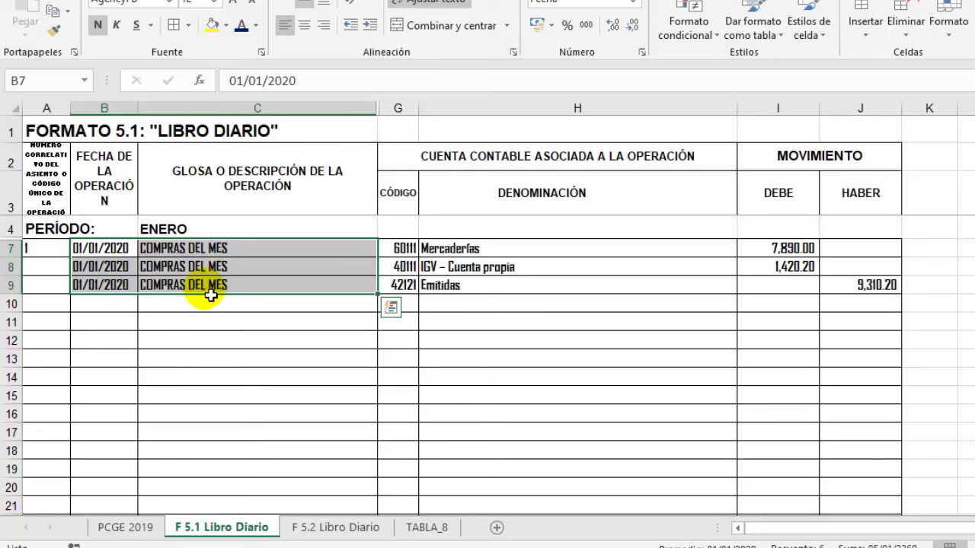
Set A8 to =+A7, fill it into A9, and make A10 =1+A9
click(47, 276)
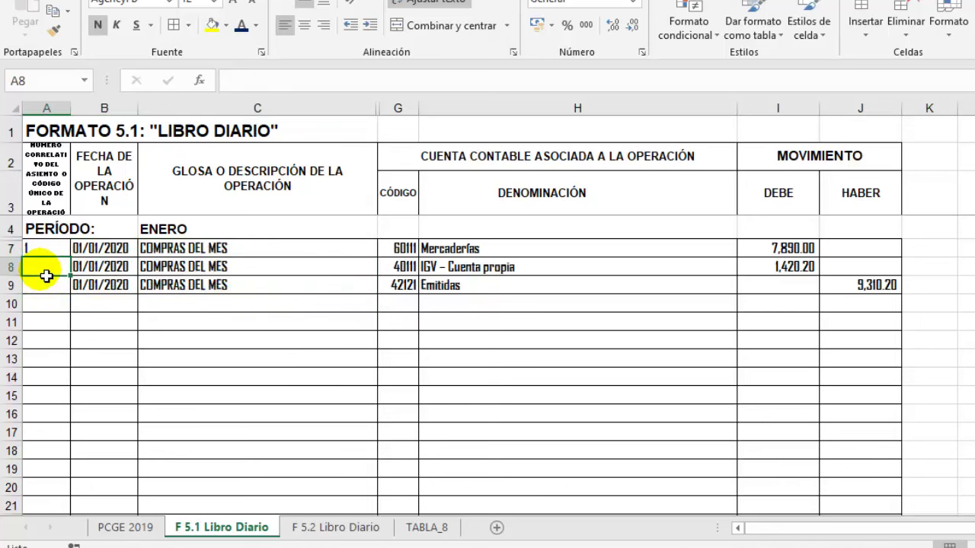
text(=+)
click(43, 250)
key(ctrl+Return)
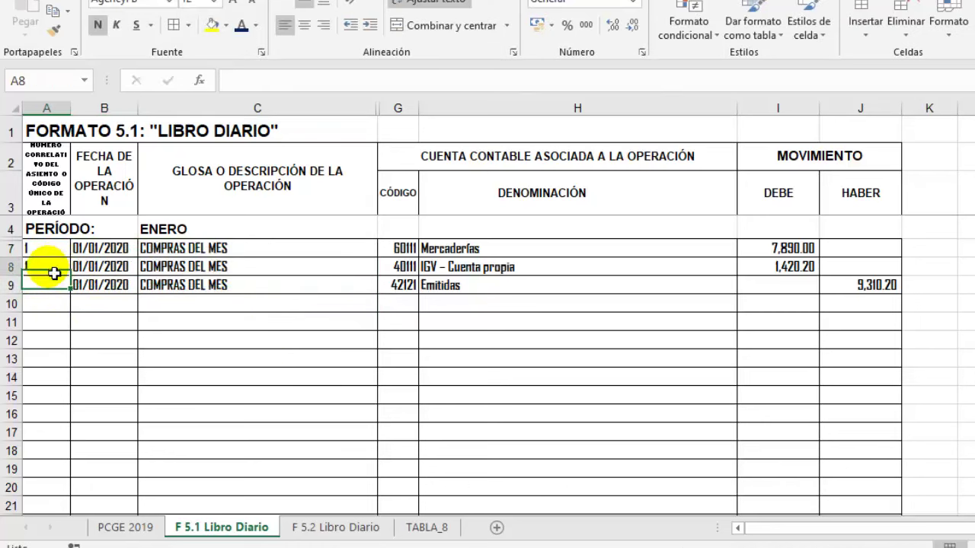
drag(75, 283, 75, 297)
click(60, 311)
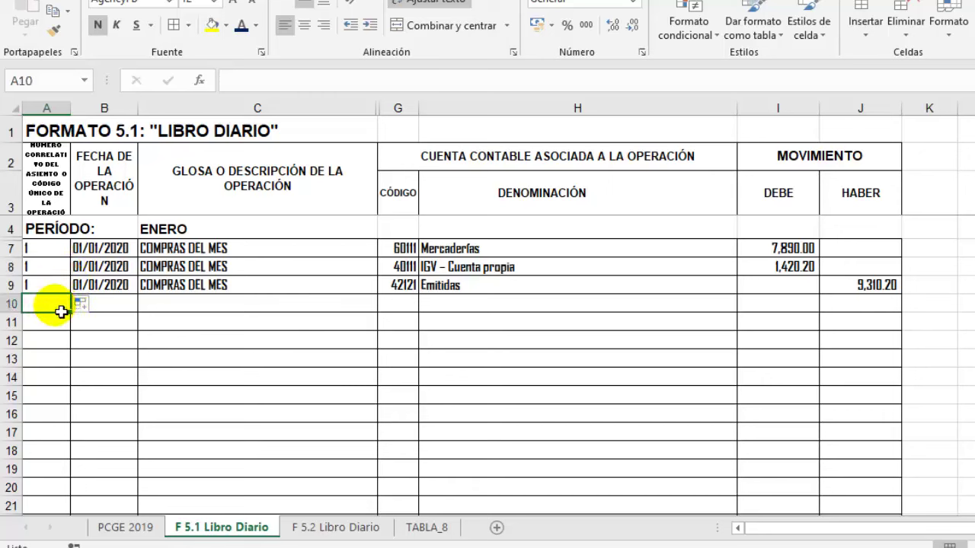
text(+1+)
click(46, 286)
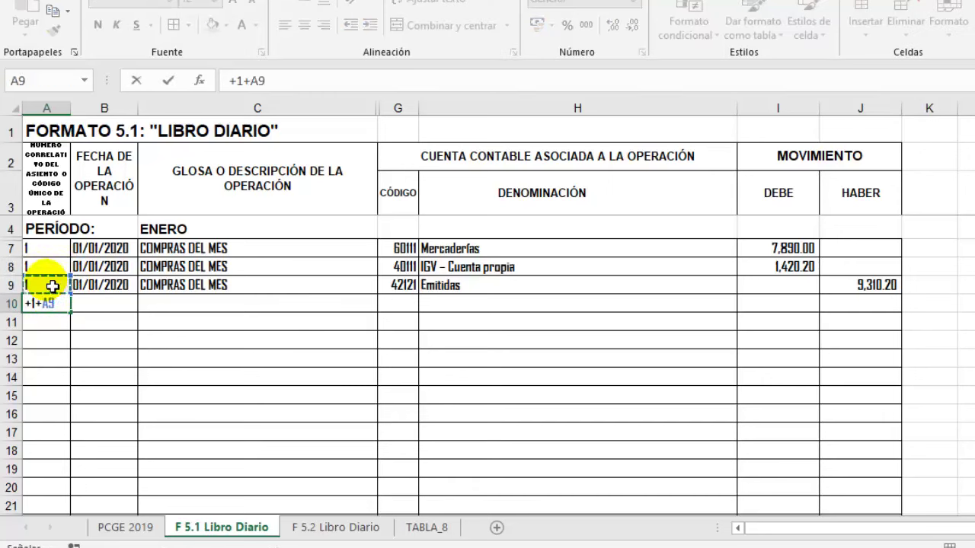
key(Return)
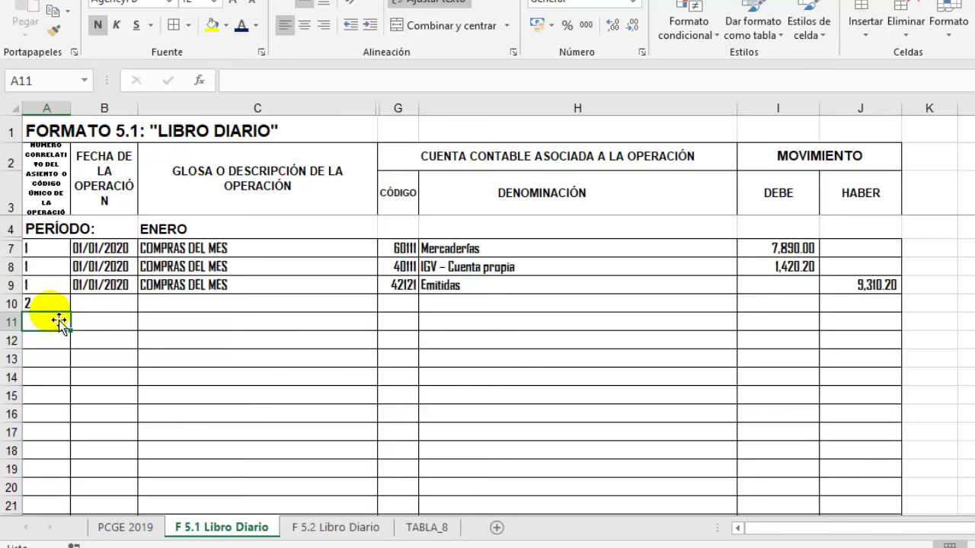
Test the numbering by changing A7 to 21, check A10's result, then reset A7 to 1
click(49, 252)
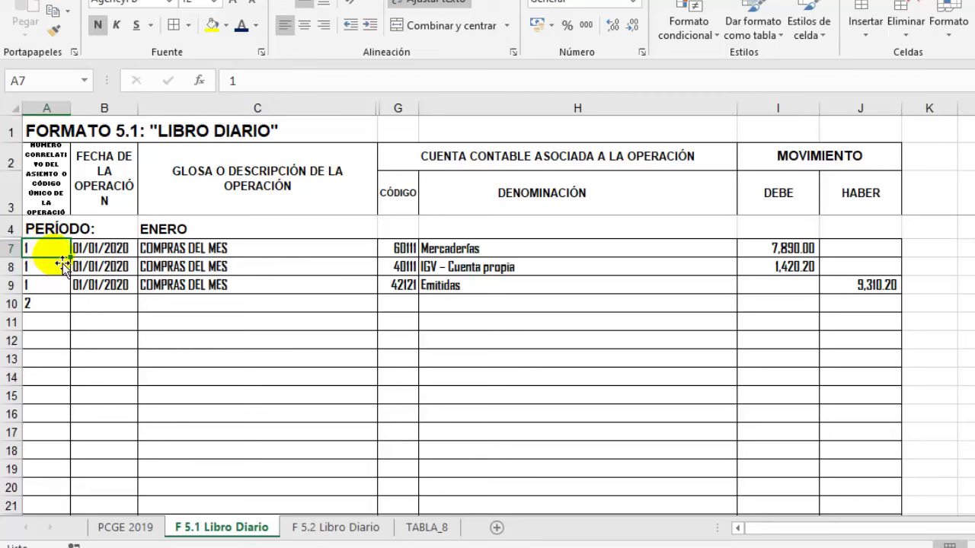
text(21)
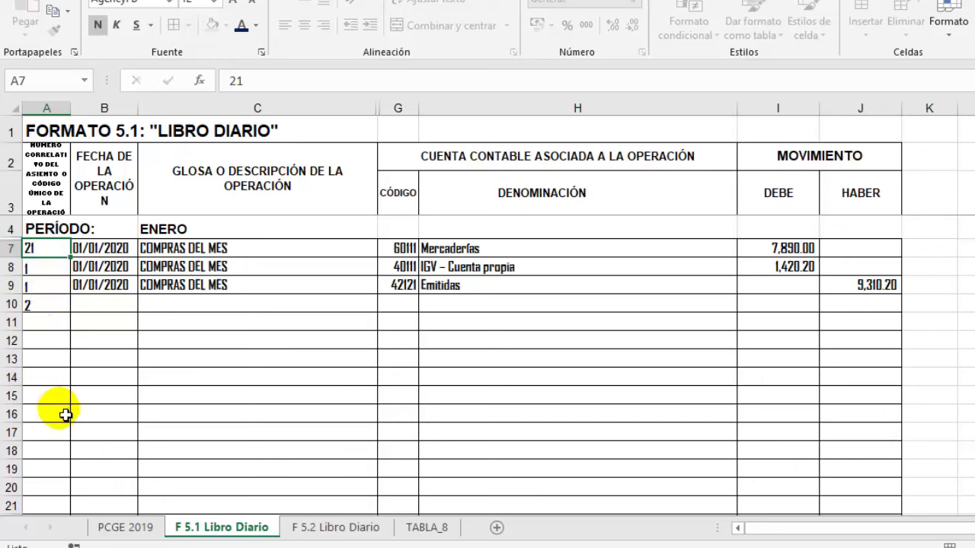
key(Return)
click(37, 313)
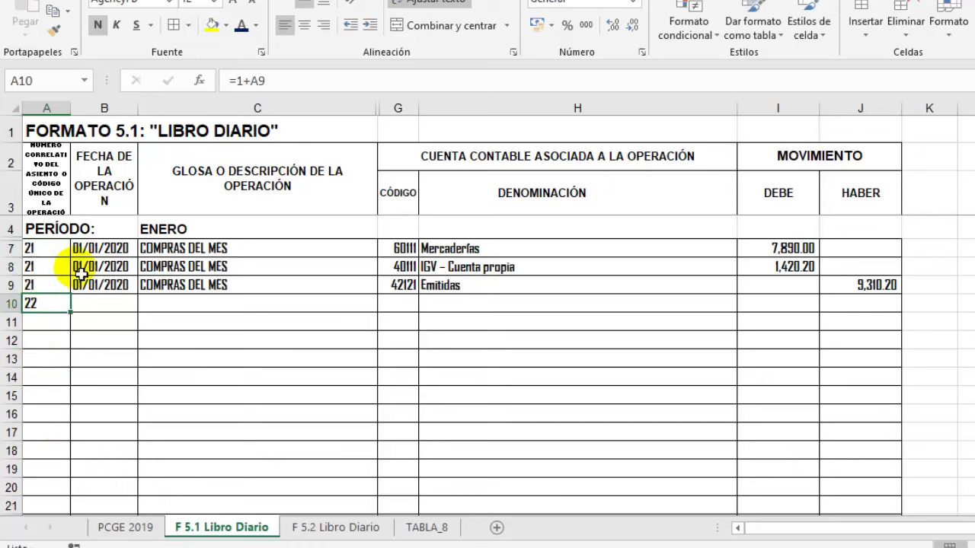
click(288, 83)
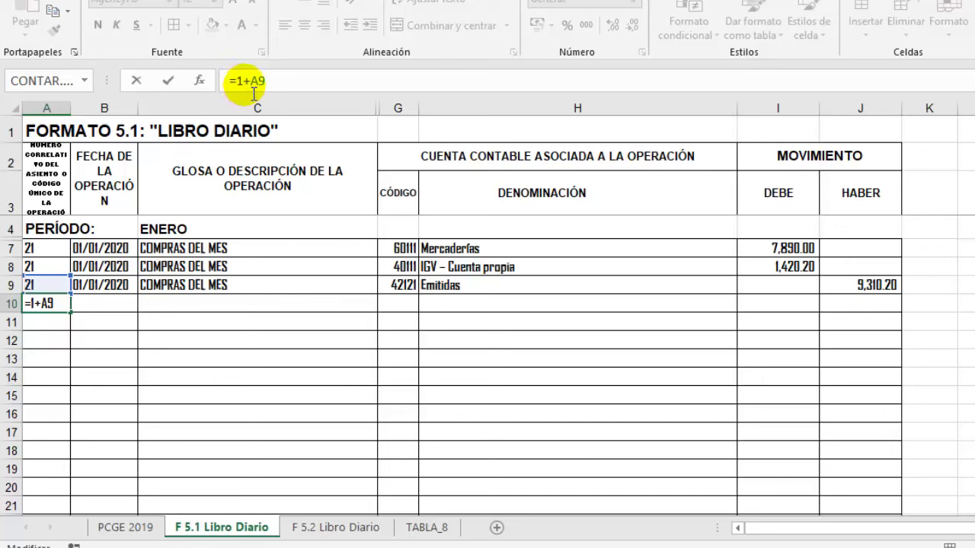
key(Return)
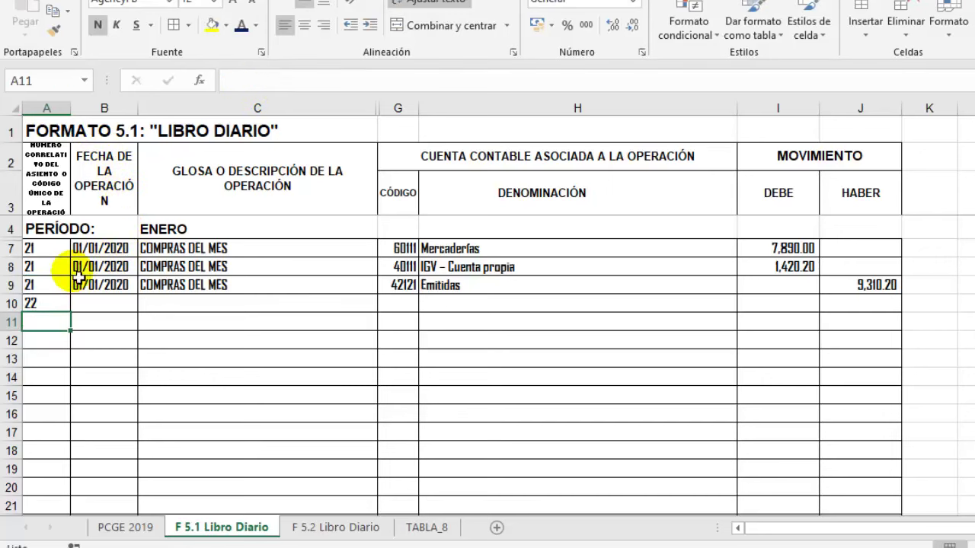
click(30, 303)
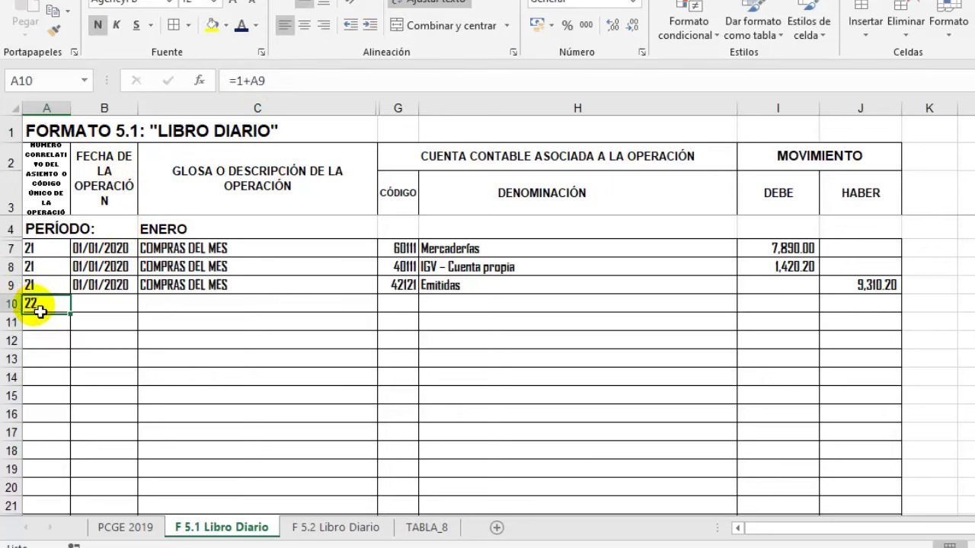
click(51, 253)
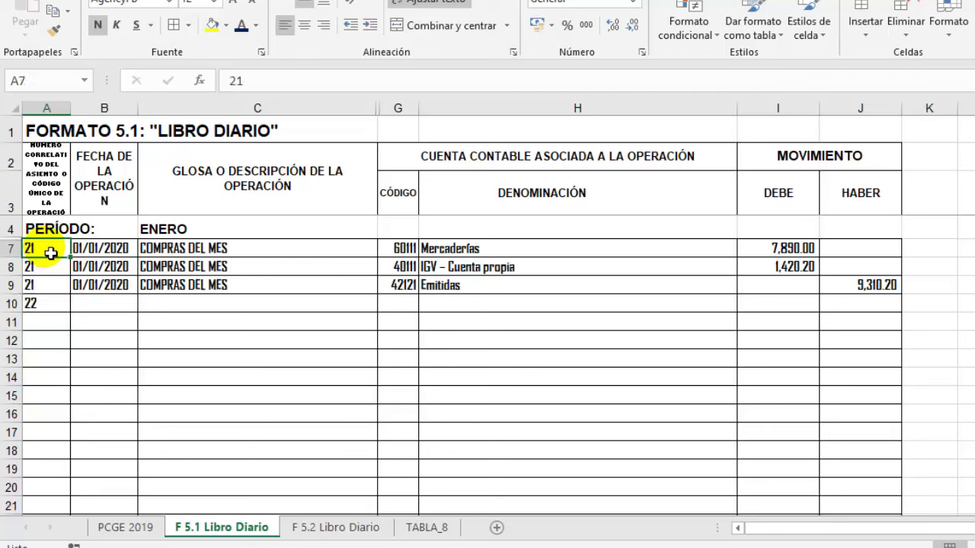
text(1)
key(Return)
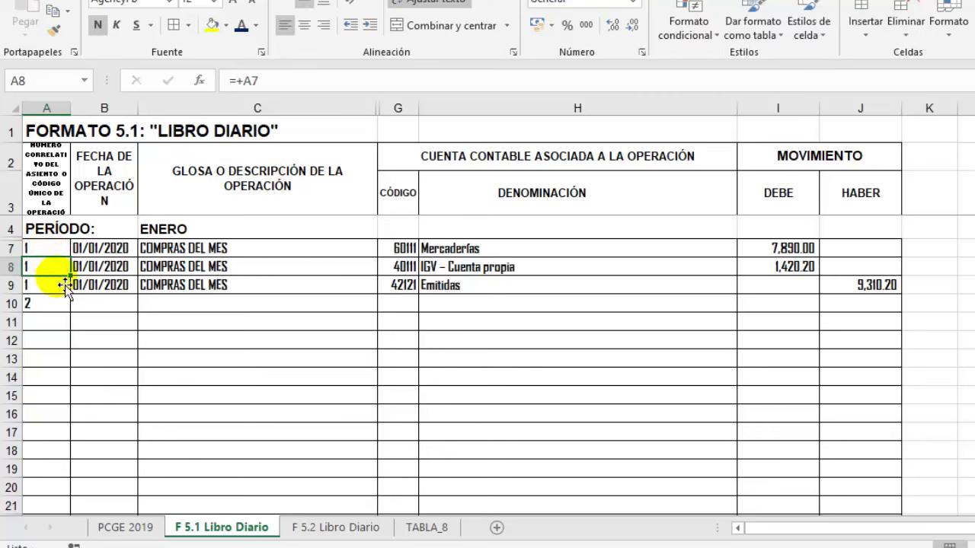
Enter 31/01/2020 in B10 and VENTAS DEL MES in C10 for entry 2
click(87, 310)
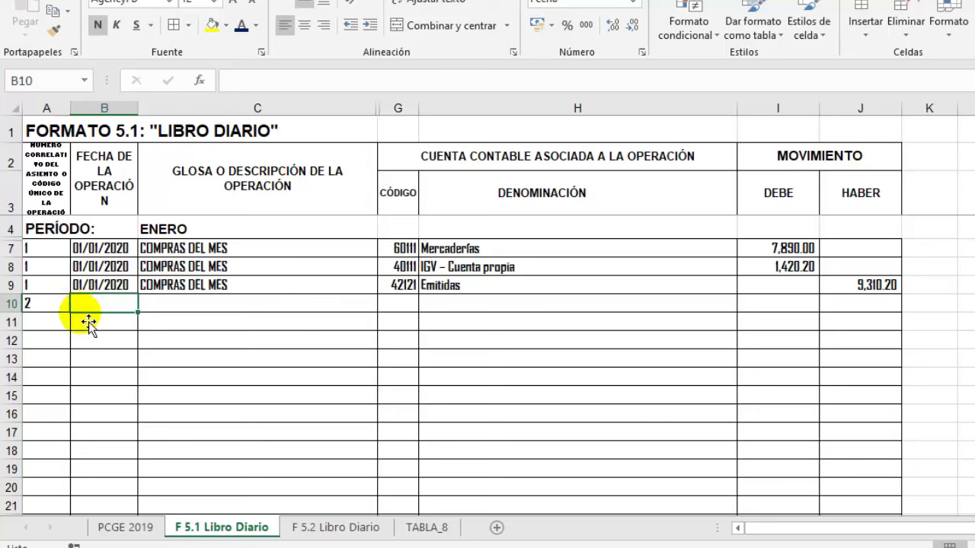
text(31/1/1)
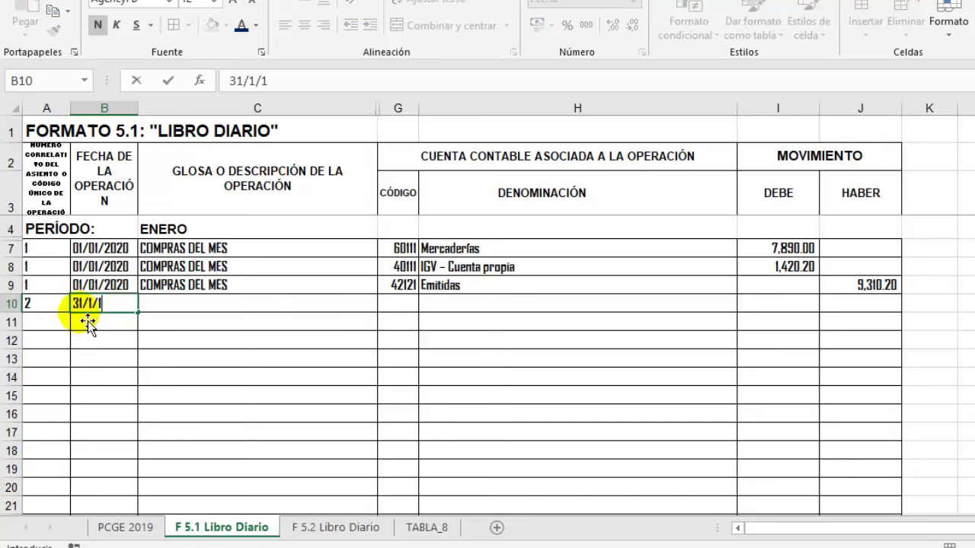
text(9)
key(Return)
click(129, 307)
double_click(137, 305)
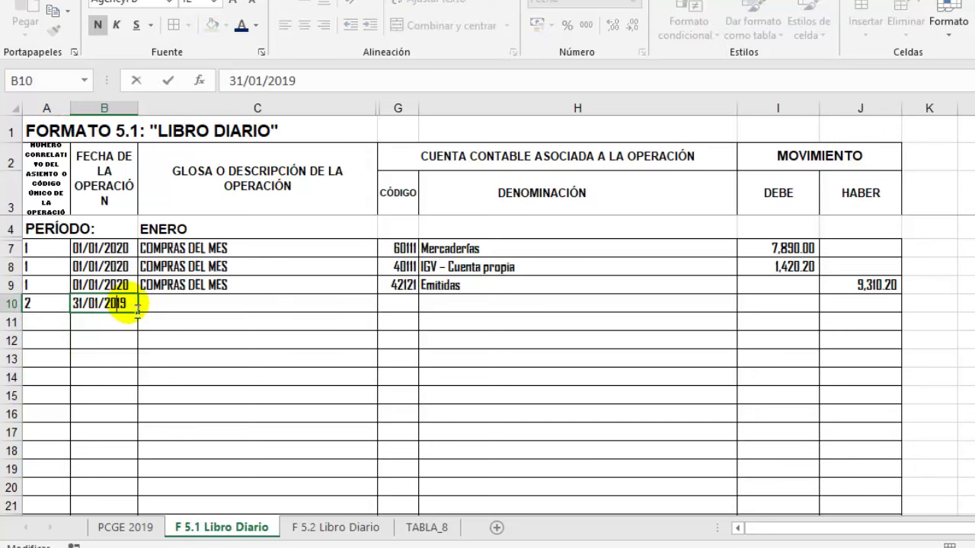
key(BackSpace)
key(BackSpace)
text(20)
key(Tab)
text(VENTA)
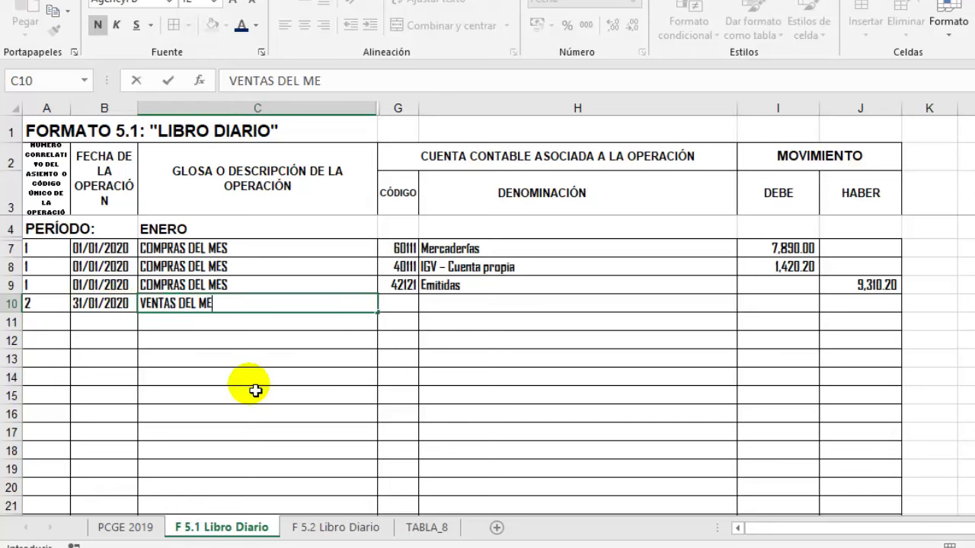
text(S)
key(Return)
Enter account codes 12121, 40111 and 70111 in G10:G12 and check H10's #N/D lookup
click(402, 304)
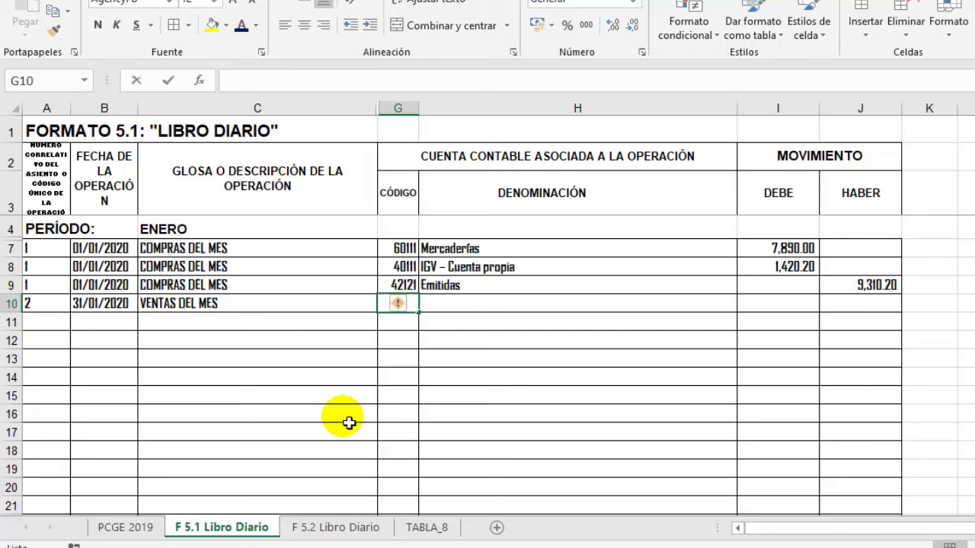
text(12121)
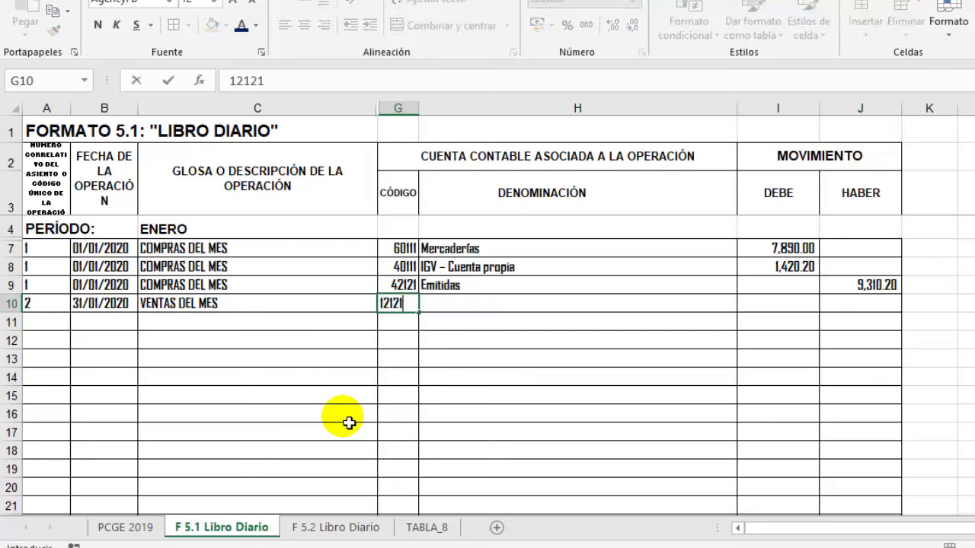
key(Return)
text(40111)
key(Return)
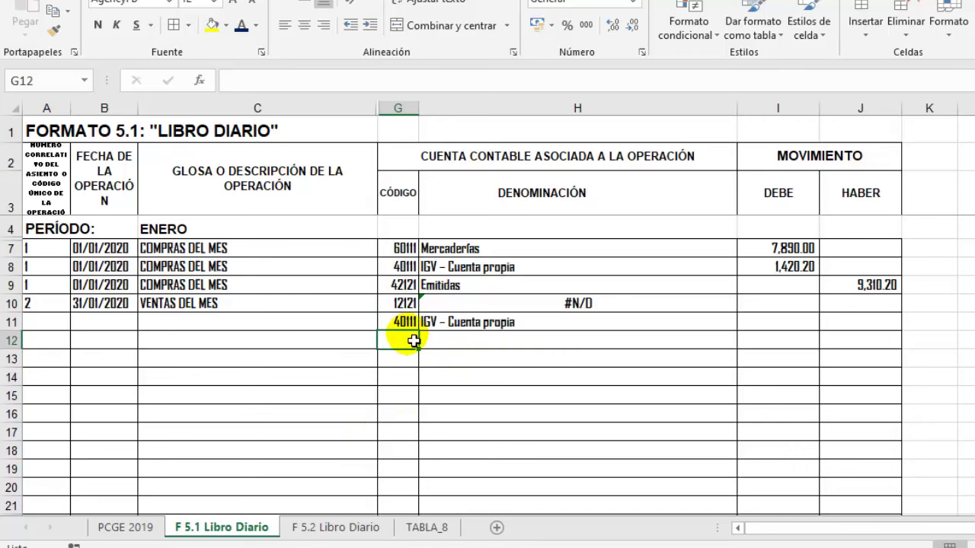
text(70)
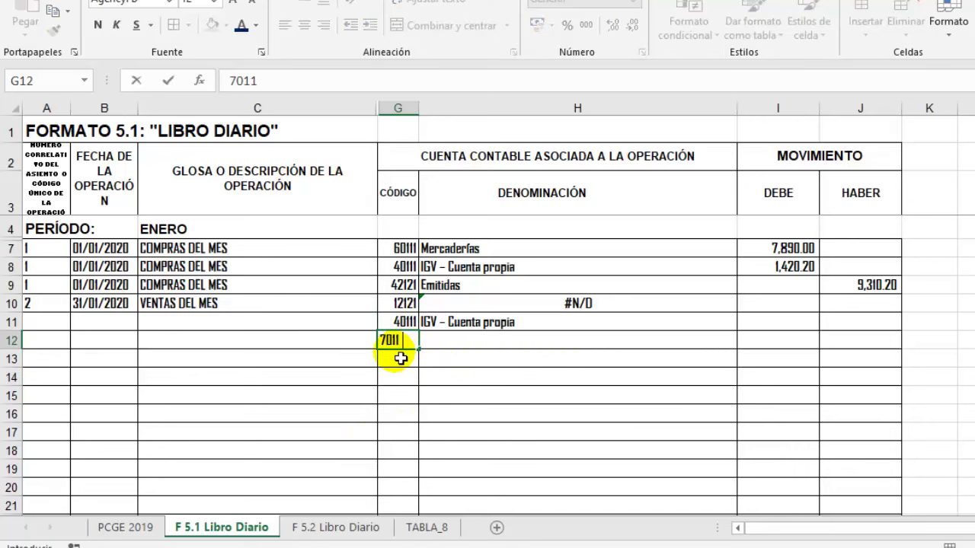
text(1)
key(Return)
click(401, 304)
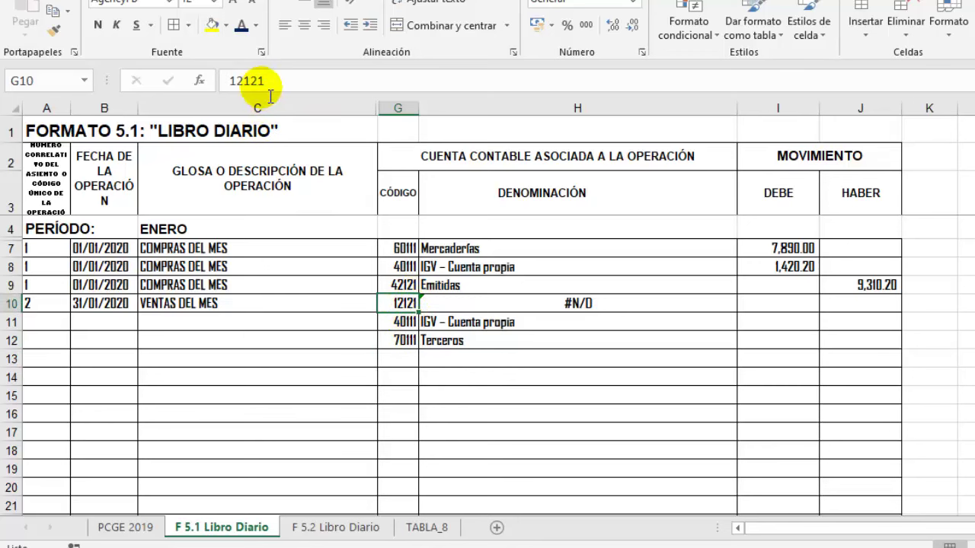
click(365, 417)
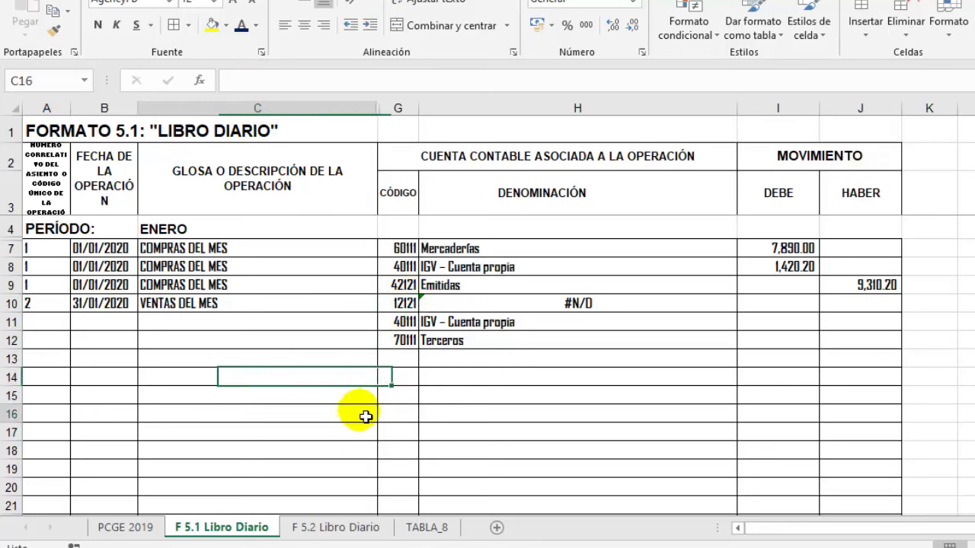
click(567, 305)
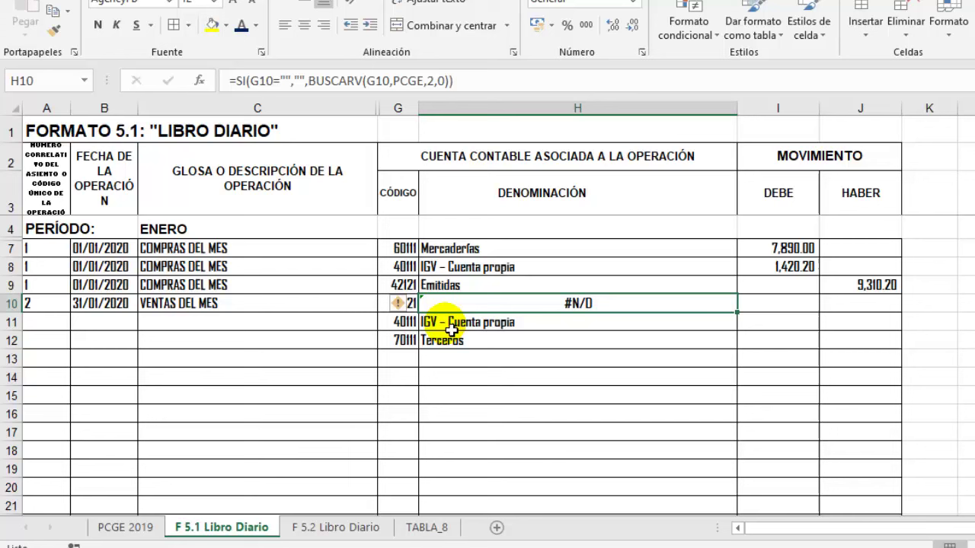
click(387, 376)
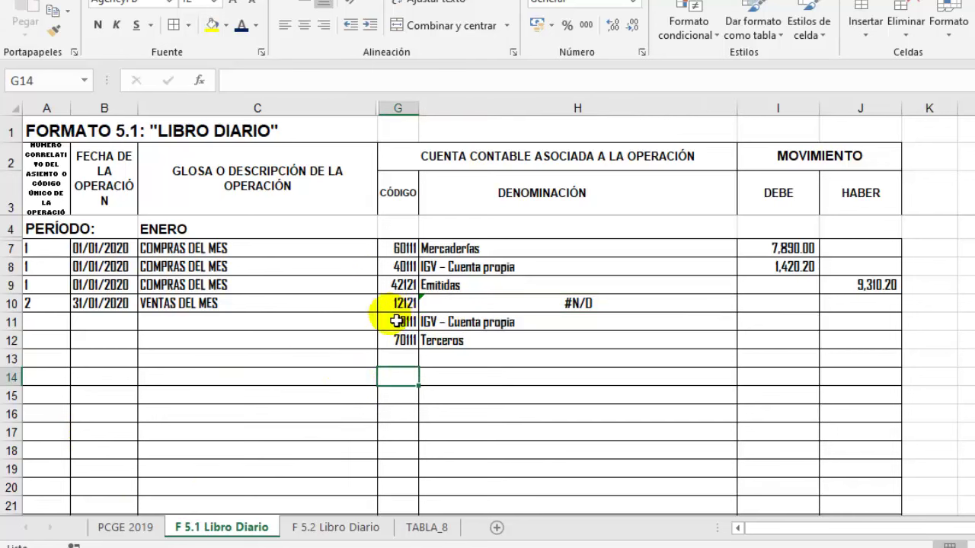
On the PCGE 2019 sheet, change the Emitidas en cartera code in A52 to 12121
click(120, 532)
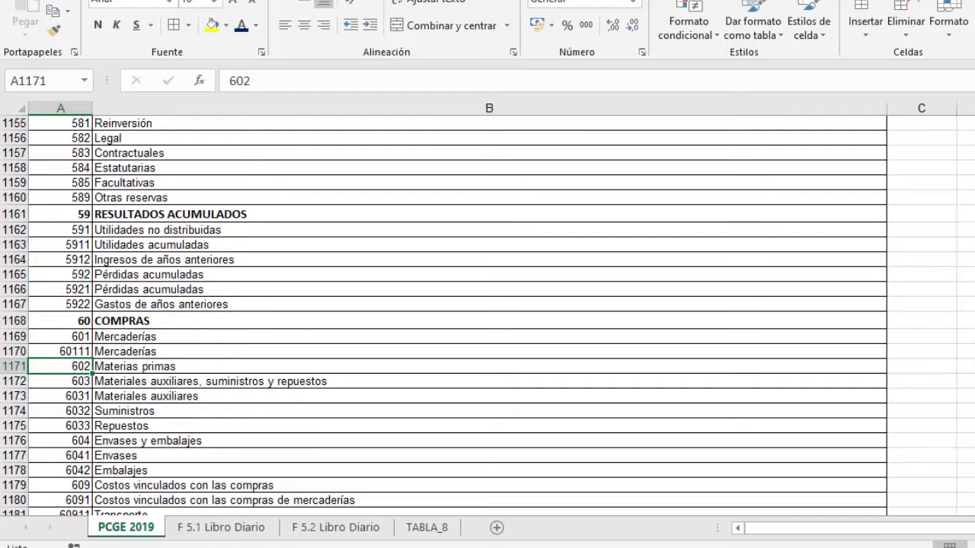
scroll(487, 313, up, 4)
scroll(487, 312, up, 20)
scroll(487, 312, up, 15)
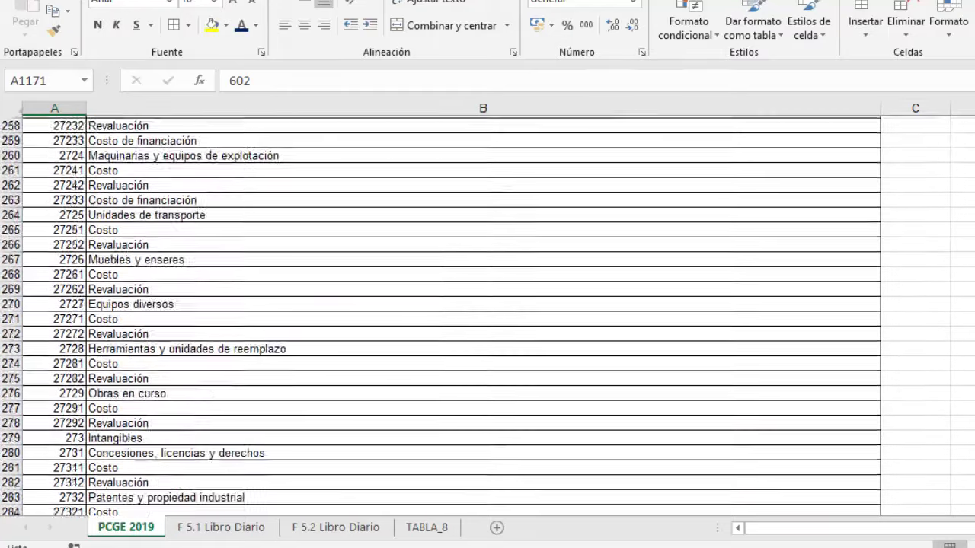
scroll(488, 313, up, 15)
scroll(487, 312, up, 20)
scroll(487, 312, up, 14)
scroll(488, 313, up, 1)
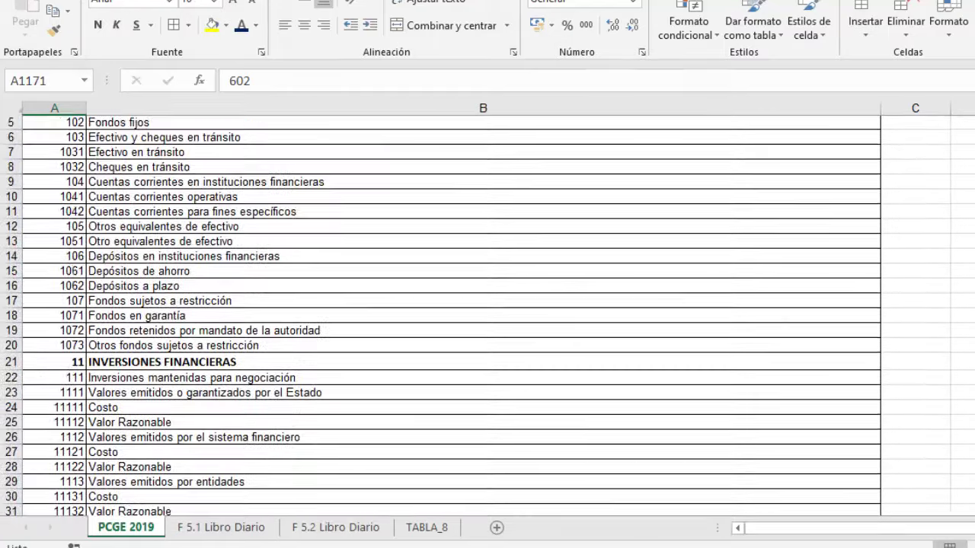
scroll(487, 312, down, 14)
scroll(889, 187, down, 1)
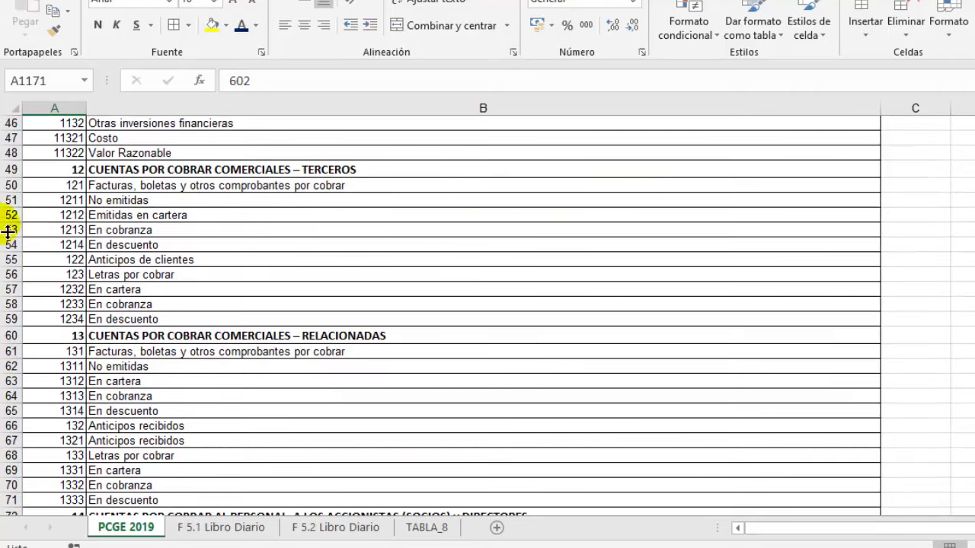
click(90, 215)
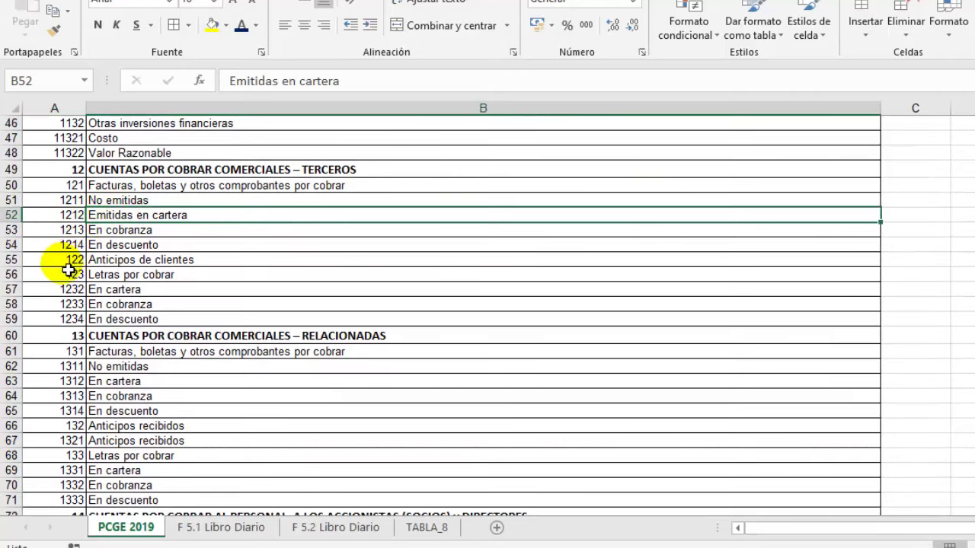
click(70, 216)
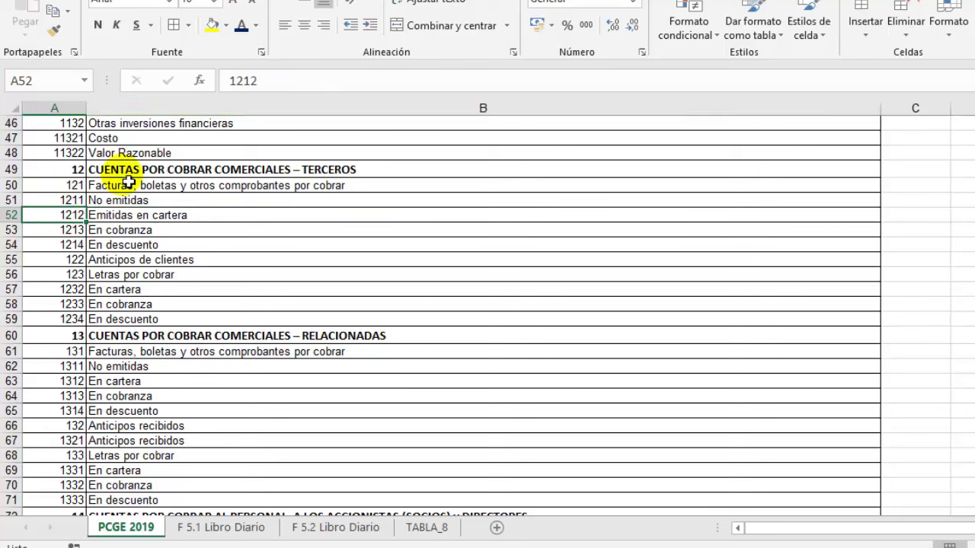
click(282, 90)
text(1)
key(Return)
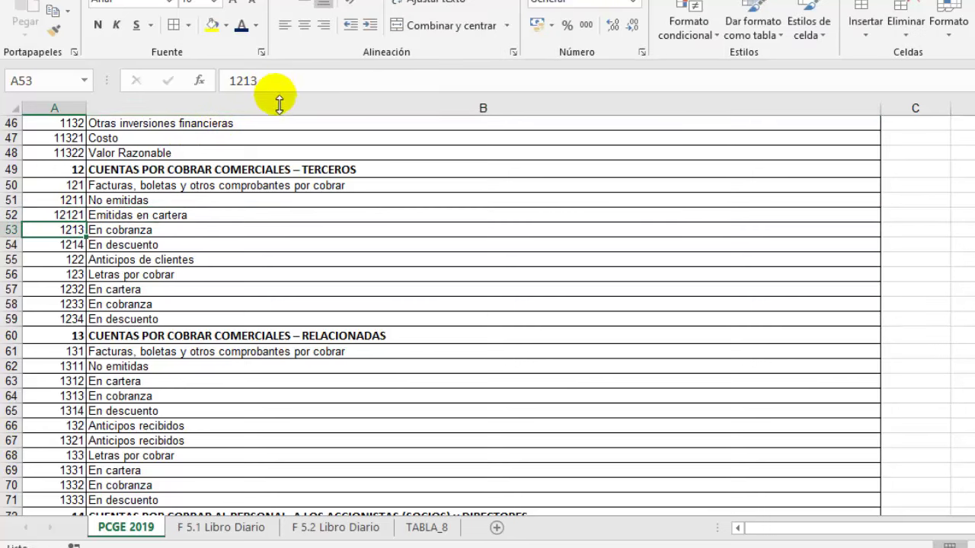
On Libro Diario, credit 10,500.00 to Terceros in J12 and 18% IGV (1,890.00) in J11
click(226, 529)
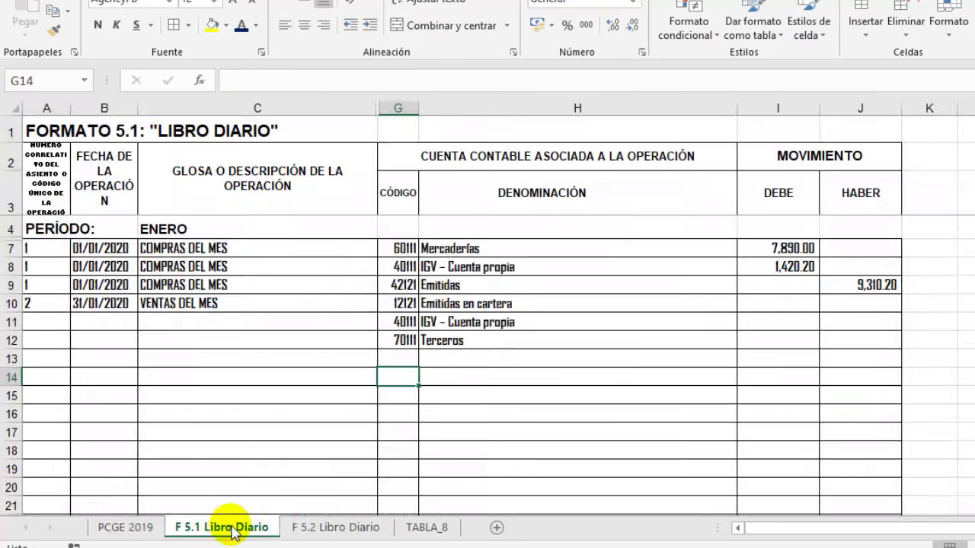
click(566, 414)
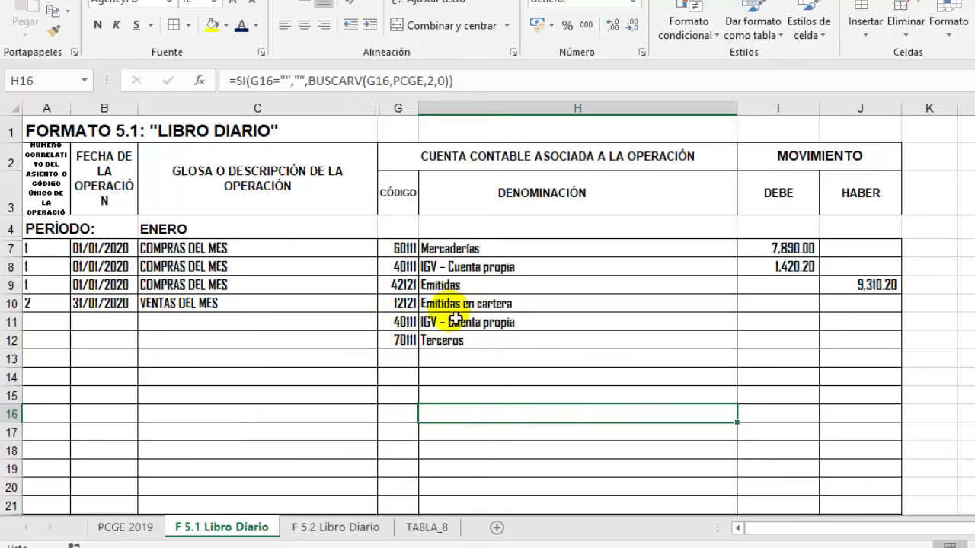
click(775, 304)
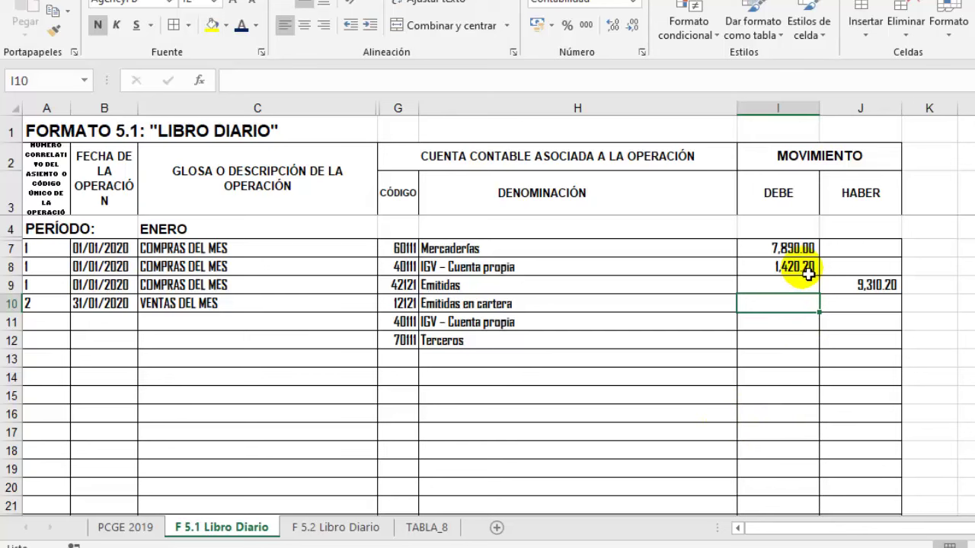
click(861, 345)
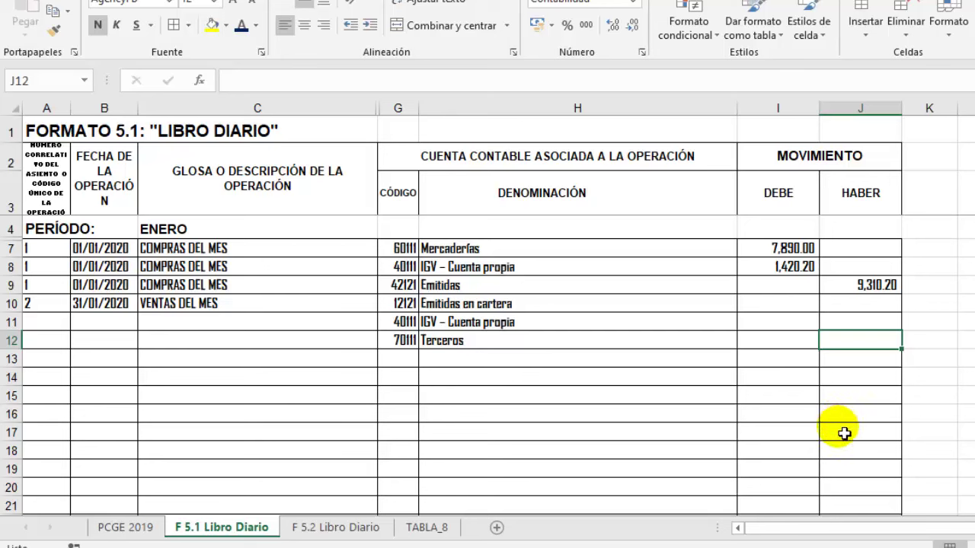
text(10500)
key(Up)
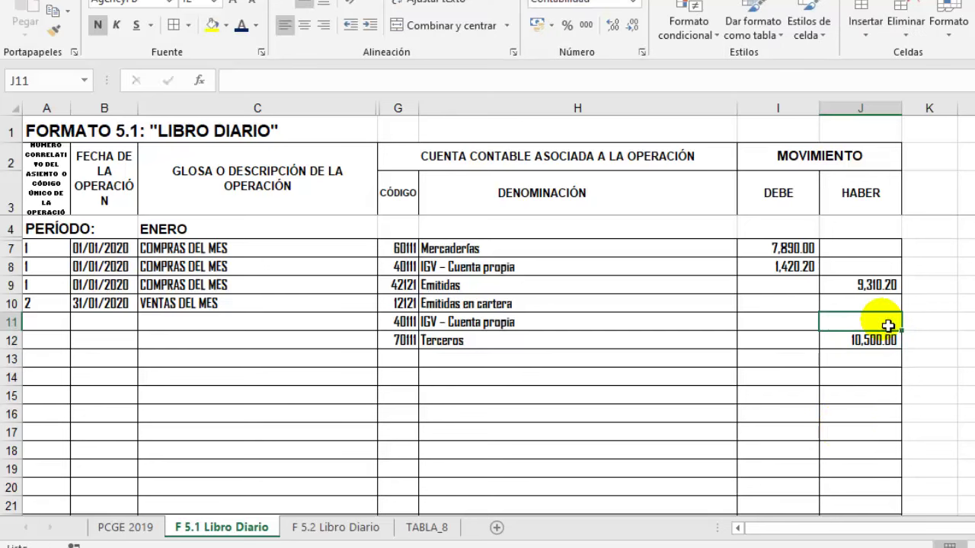
text(+)
click(876, 345)
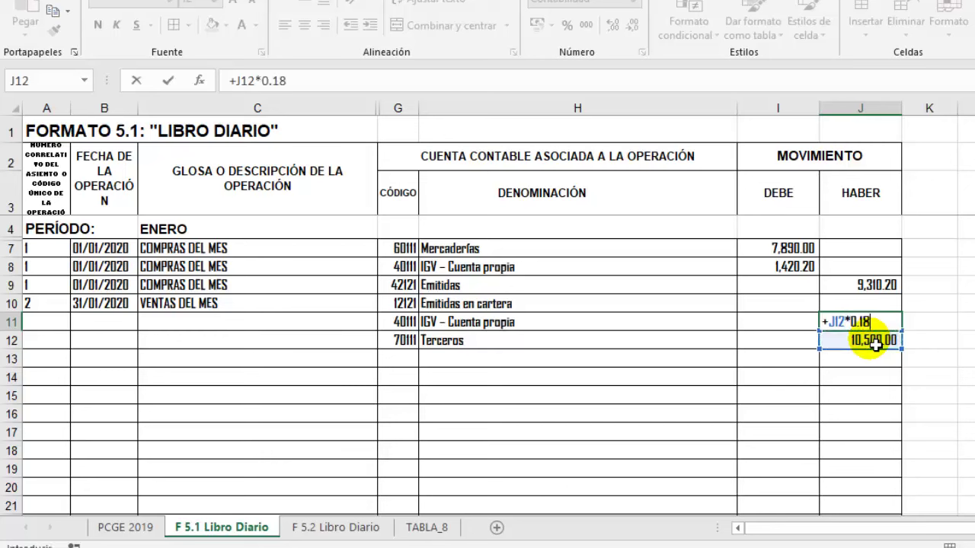
key(Return)
Debit Emitidas en cartera in I10 with =J11+J12, giving 12,390.00
key(Up)
key(Up)
key(Left)
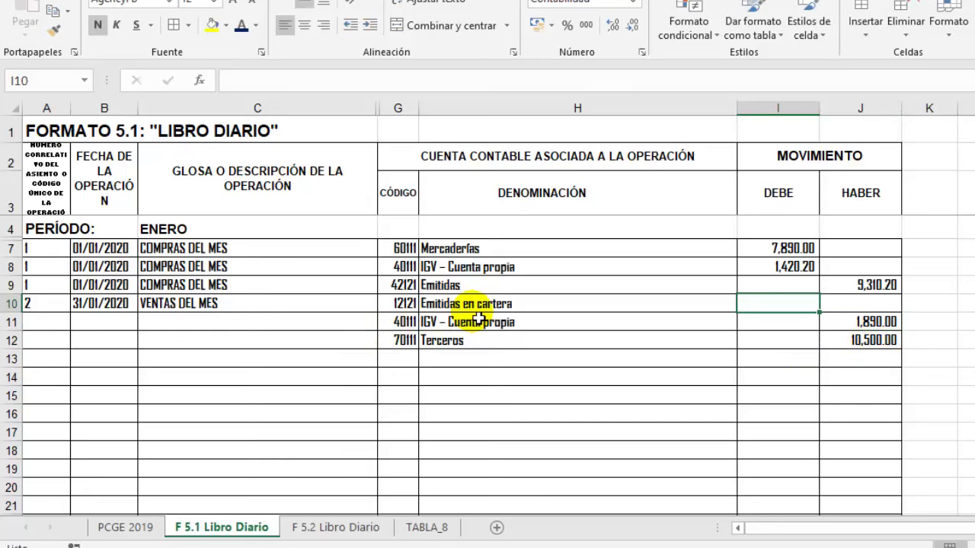
text(+)
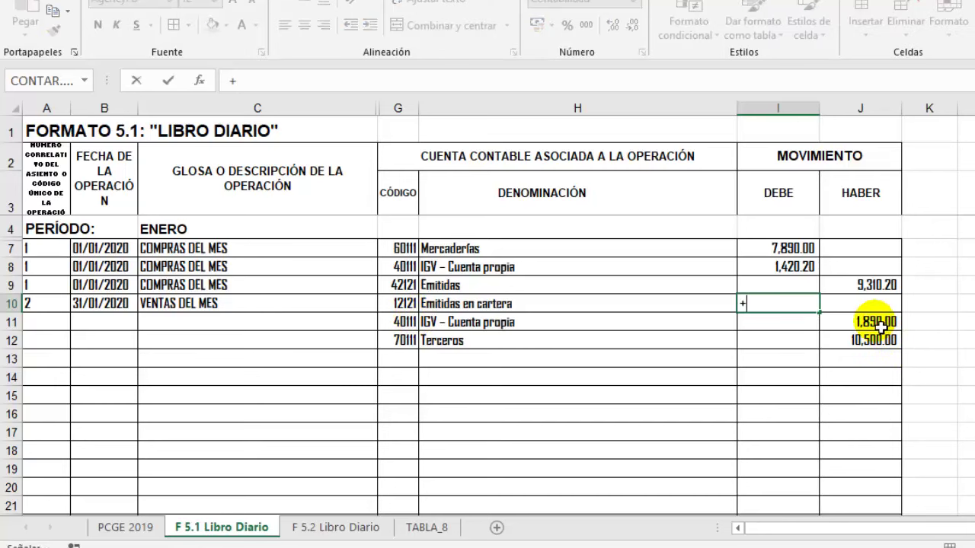
click(876, 322)
text(+)
click(879, 345)
key(Return)
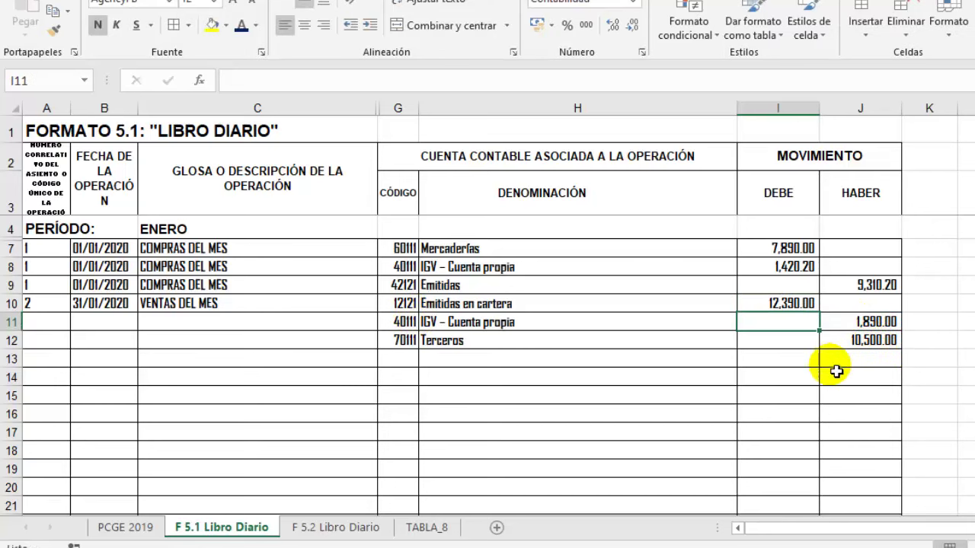
click(688, 394)
Fill 31/01/2020 and VENTAS DEL MES down into rows 11–12
drag(76, 309, 168, 338)
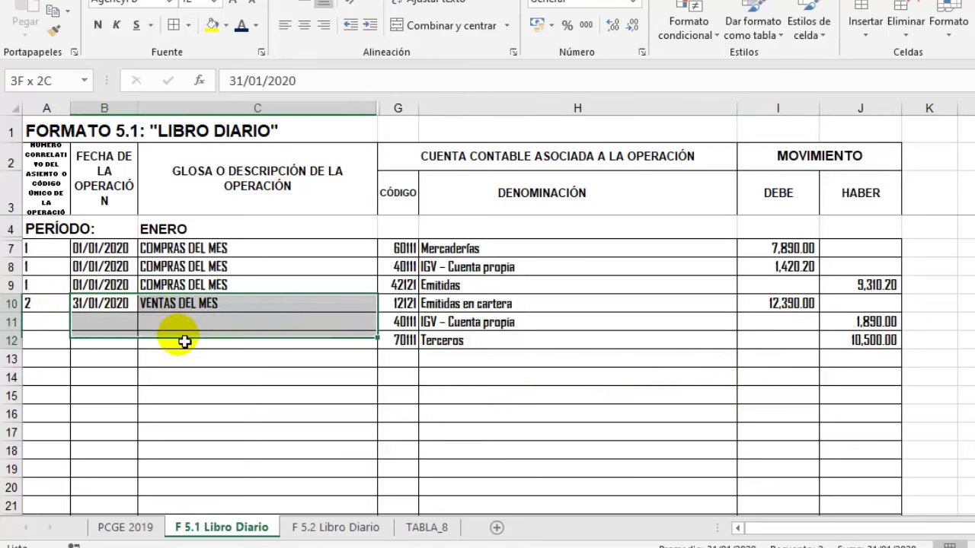
key(ctrl+d)
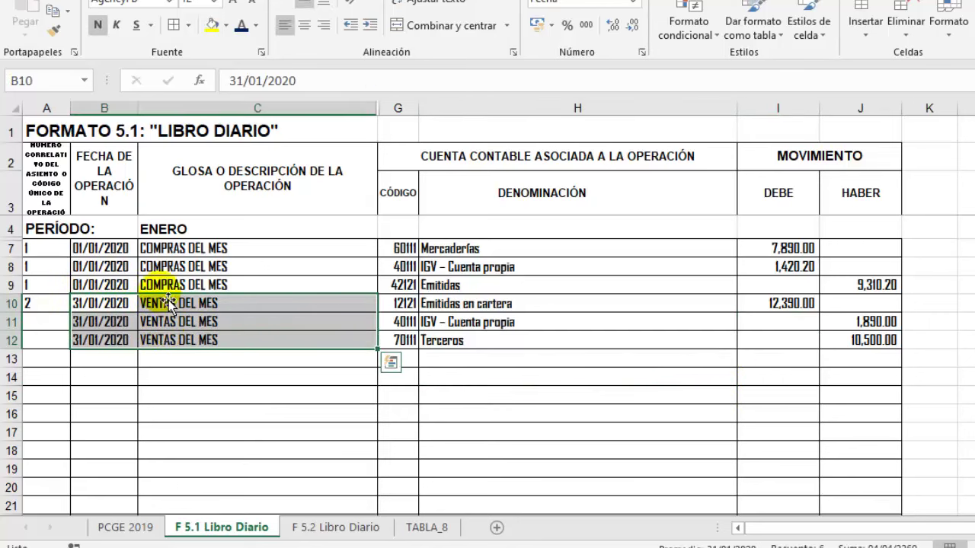
drag(186, 249, 186, 267)
key(ctrl+c)
click(178, 313)
key(Escape)
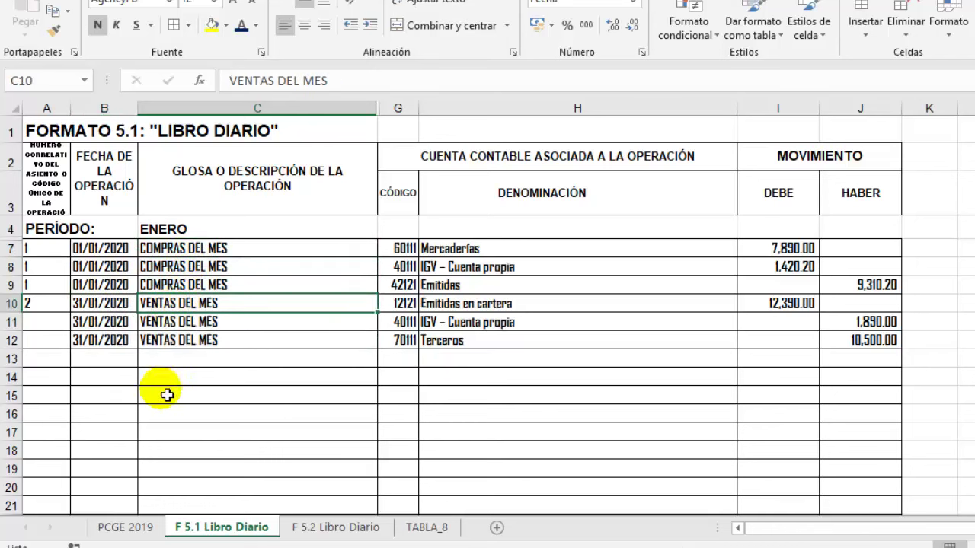
Set A11:A12 to =A10 and A13 to =A12+1, so row 13 shows entry 3
click(43, 330)
click(39, 305)
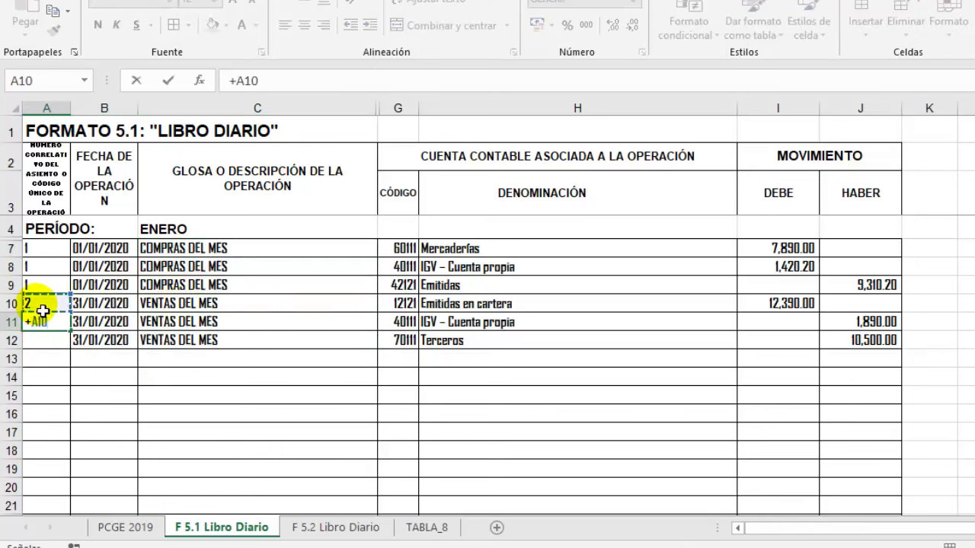
key(Return)
click(46, 323)
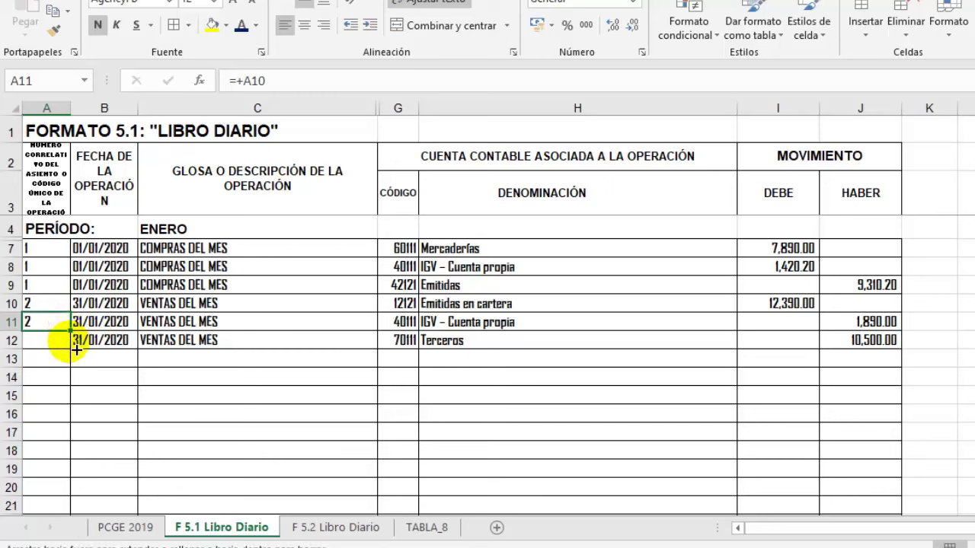
drag(71, 335, 71, 344)
click(61, 366)
text(+1)
click(44, 337)
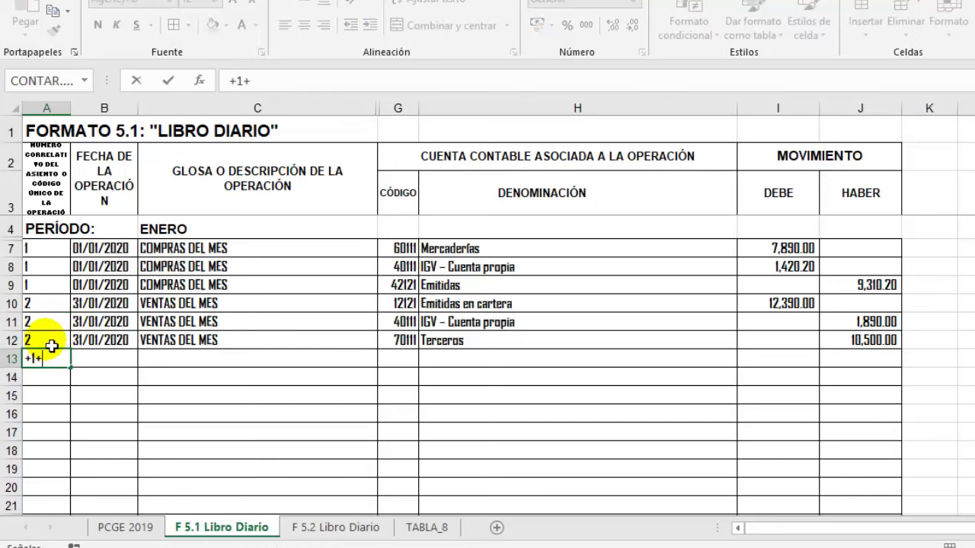
text(+1)
key(Return)
Test the numbering with 9 in A7, then undo it back to 1
click(42, 254)
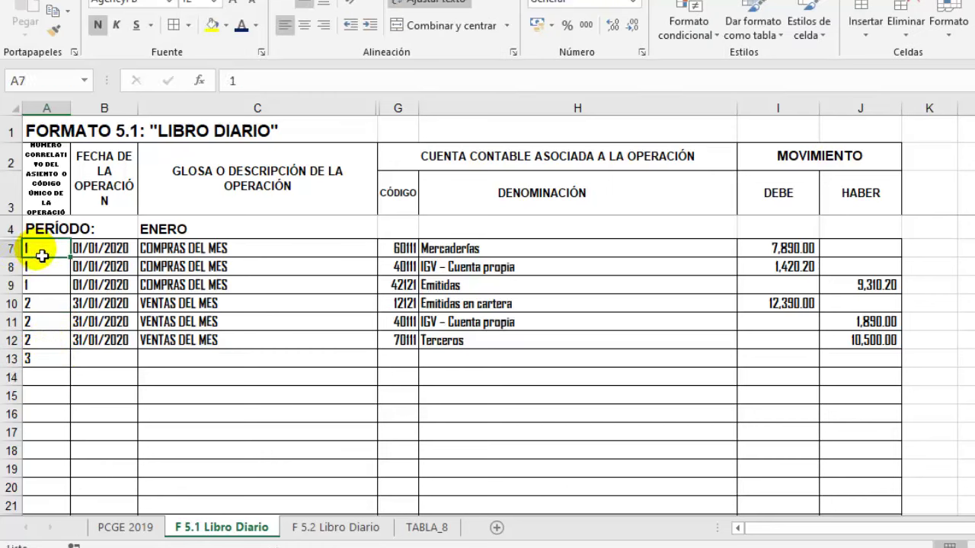
text(9)
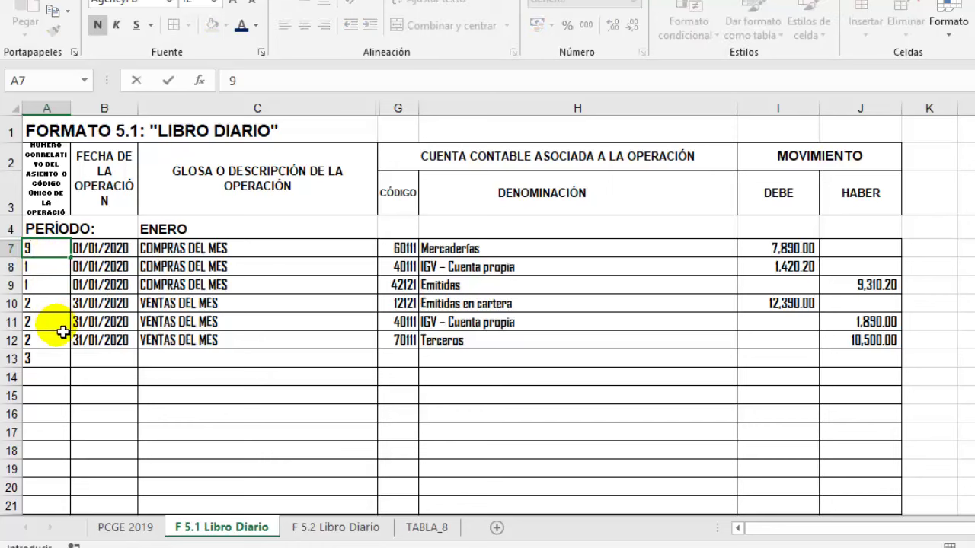
key(Return)
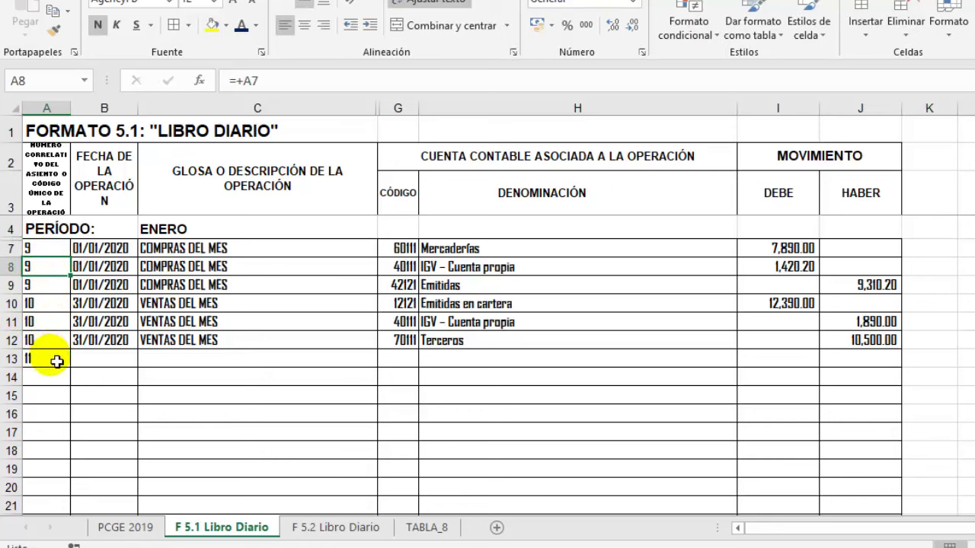
key(ctrl+z)
click(838, 150)
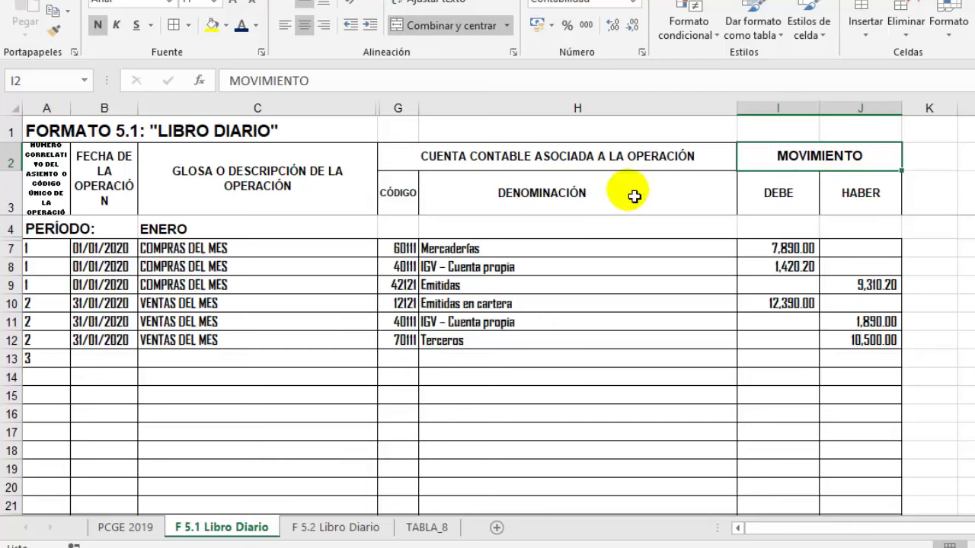
Start the I2 header check =SI(I25=J25,"MOVIMIENTO" and dismiss Excel's formula-correction warning
click(239, 86)
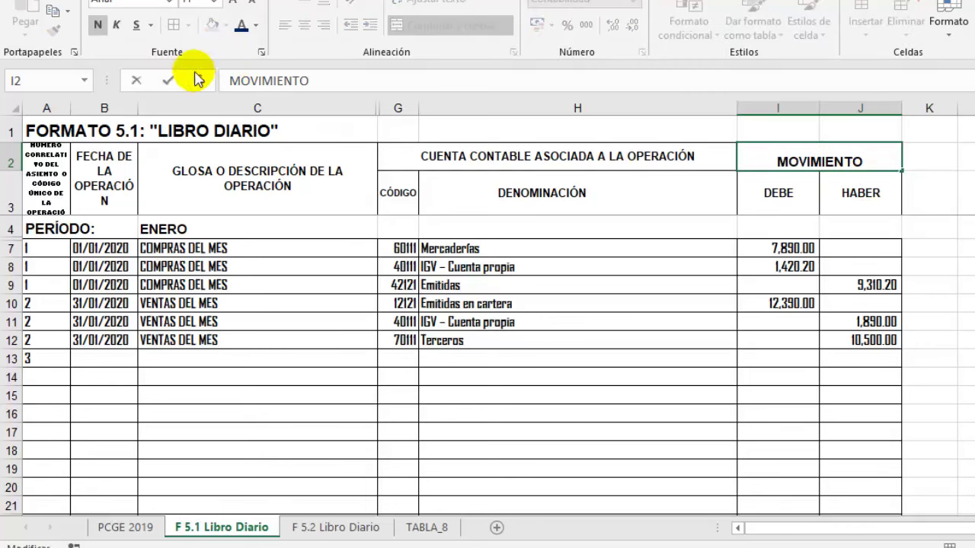
text(=)
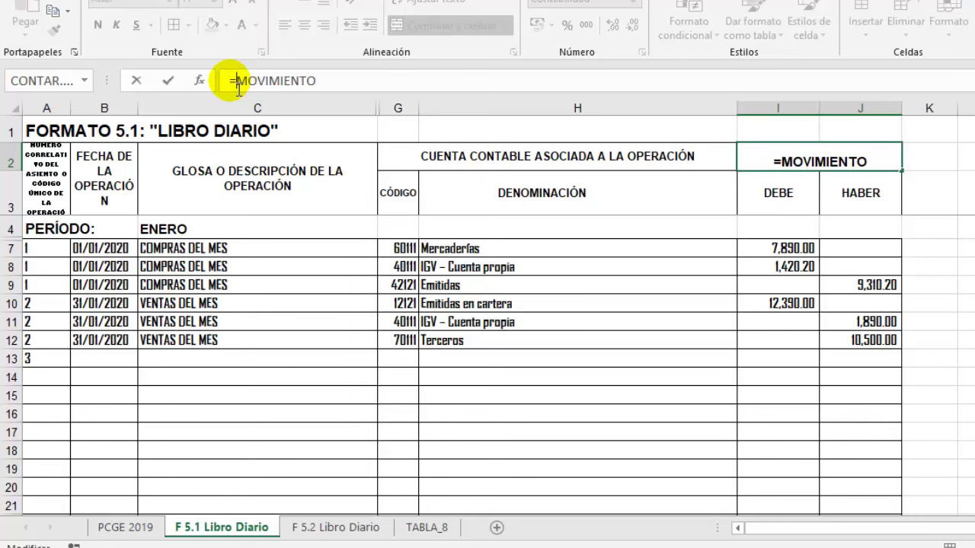
text(SI()
scroll(696, 315, down, 2)
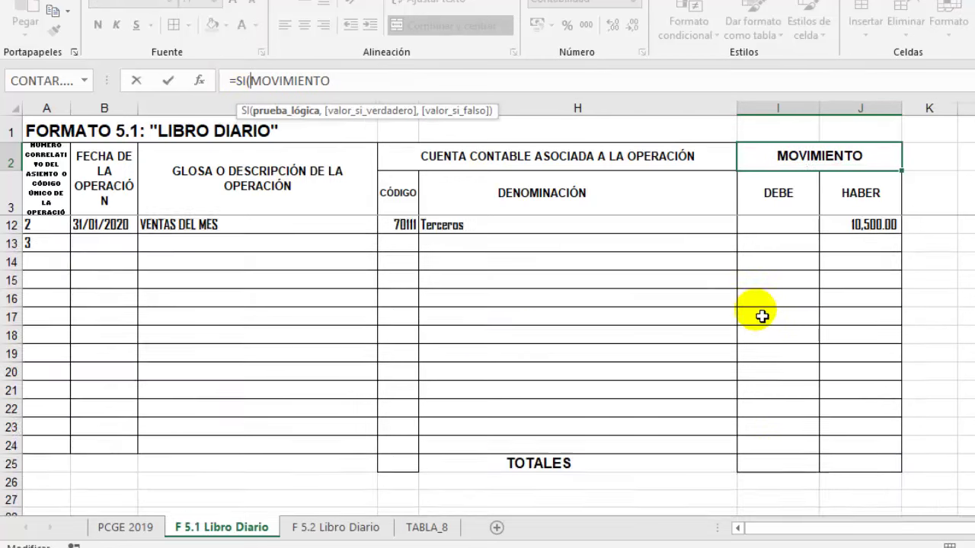
scroll(767, 320, down, 3)
click(769, 321)
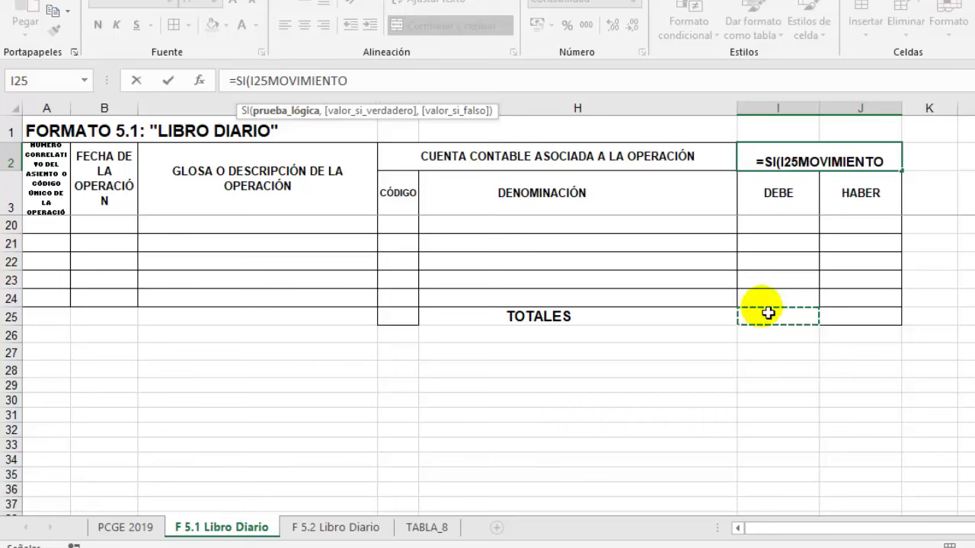
text(=)
click(857, 320)
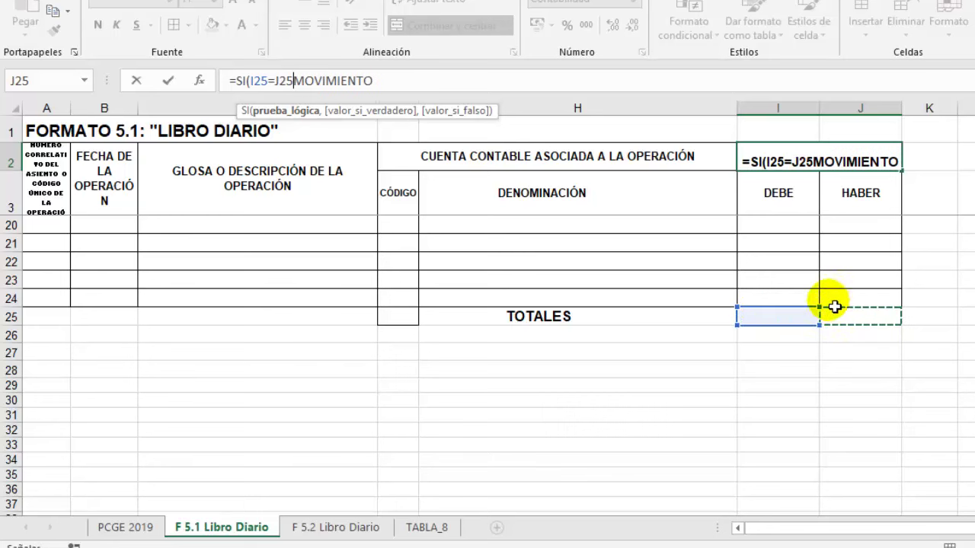
text(,)
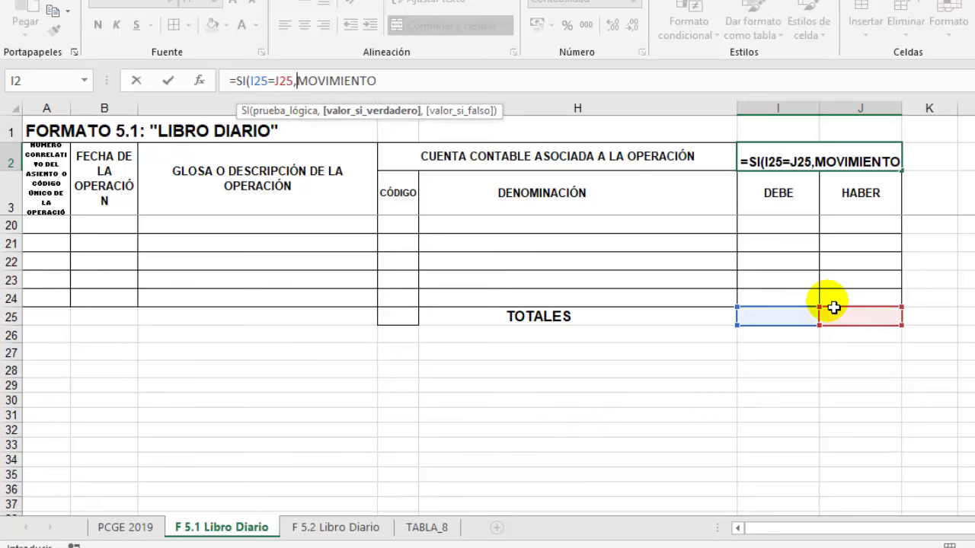
text(")
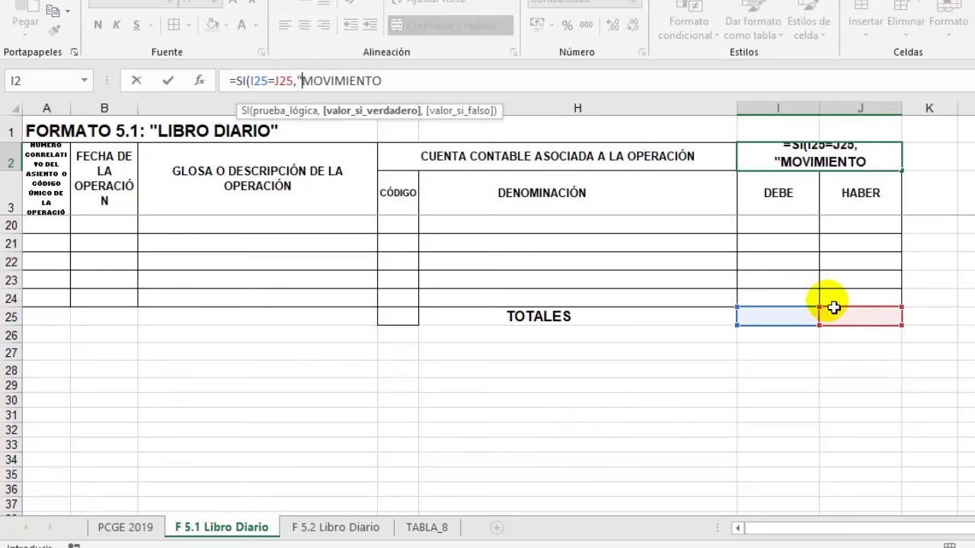
key(Return)
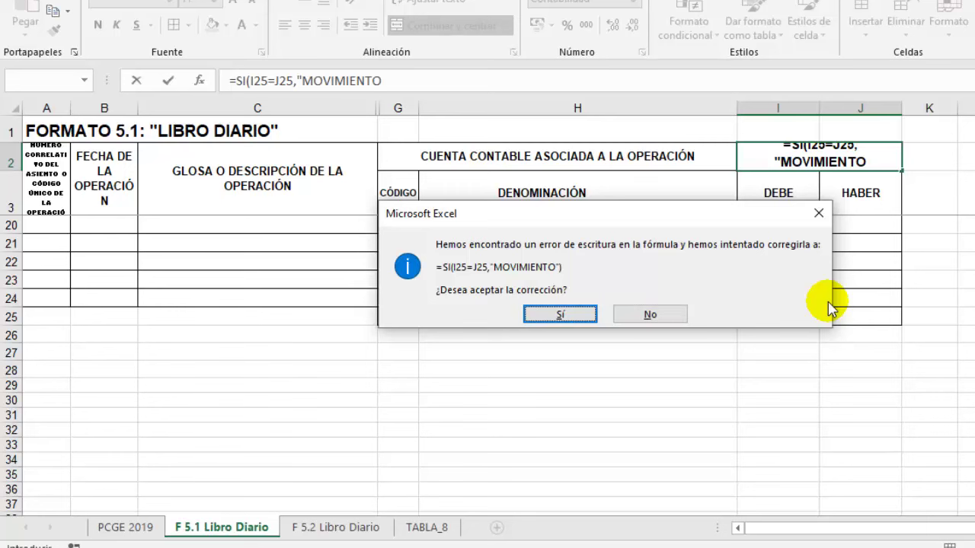
click(649, 313)
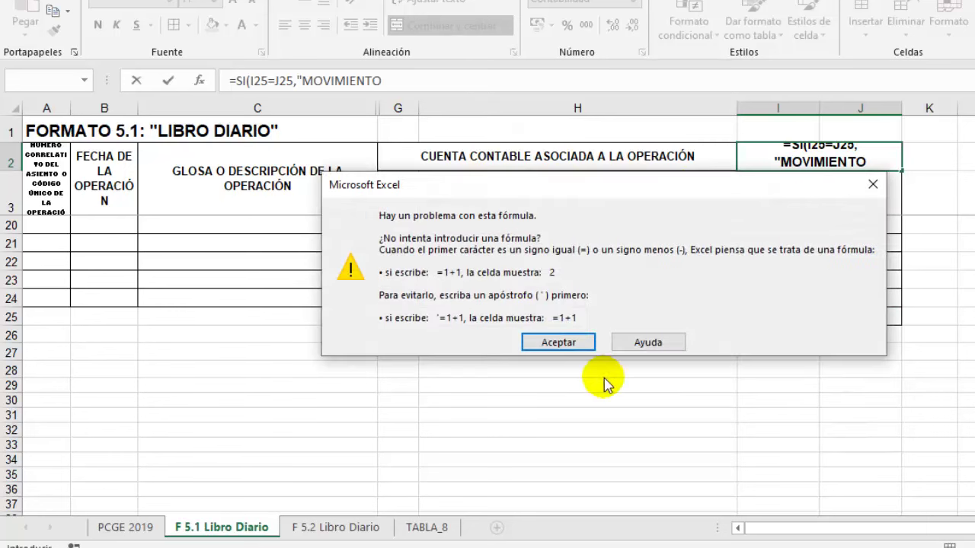
click(559, 342)
text(")
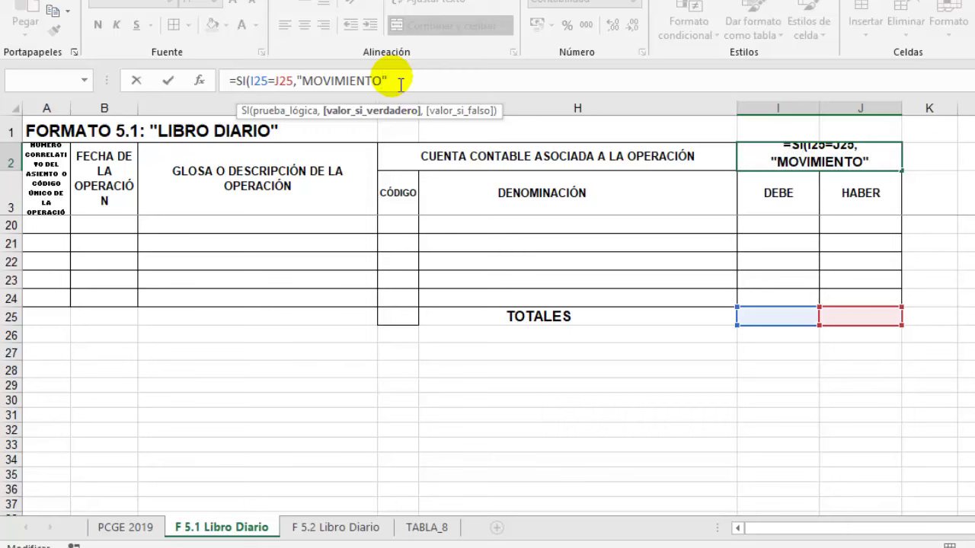
Finish the header as =SI(I25=J25,"MOVIMIENTO",J25-I25), with J25-I25 as the fallback
text(,)
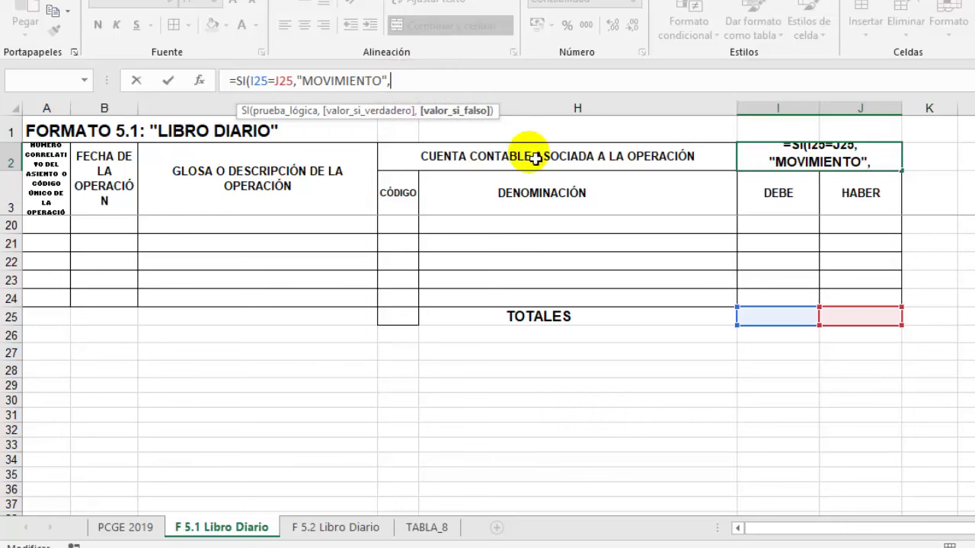
click(861, 320)
text(-)
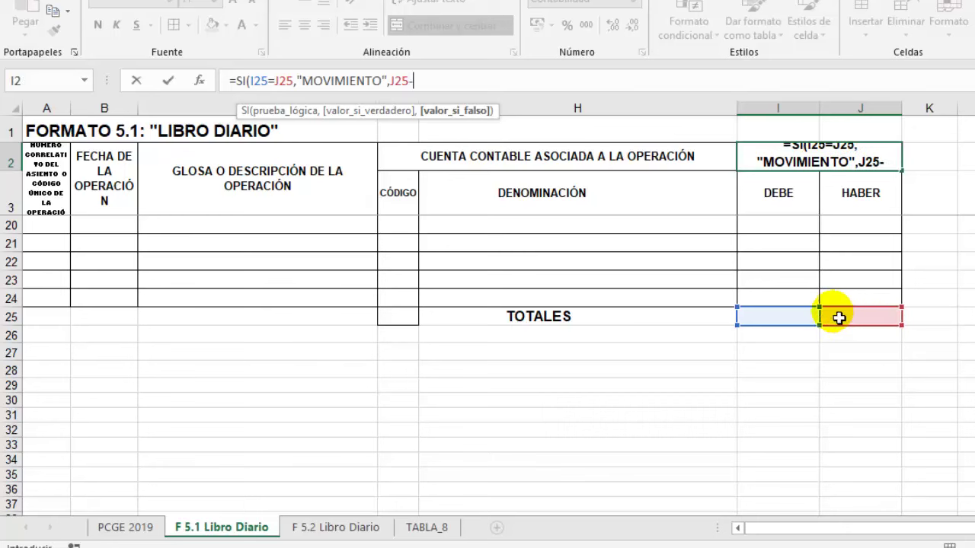
click(777, 319)
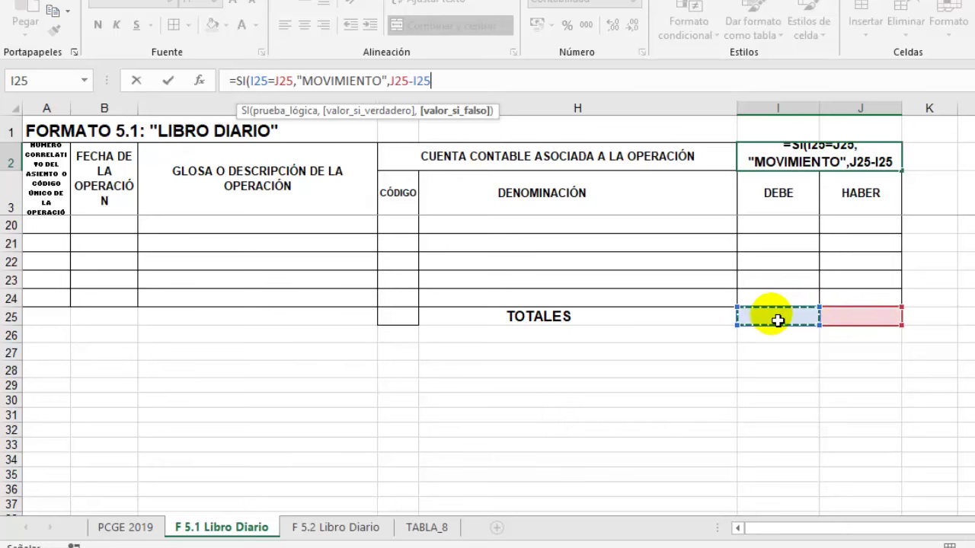
key(Return)
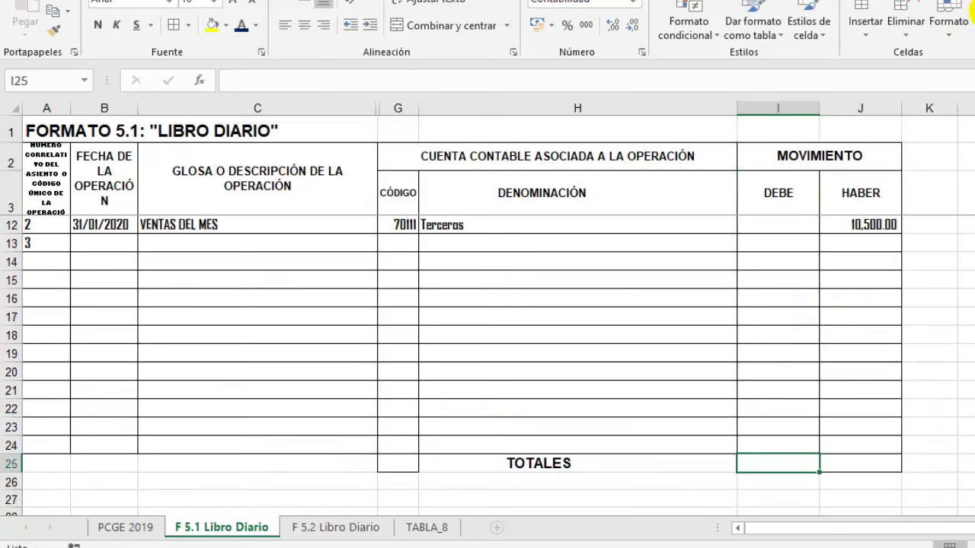
AutoSum I7:I24 into I25, copy it to J25, and bold both 21,700.20 totals
key(alt+equal)
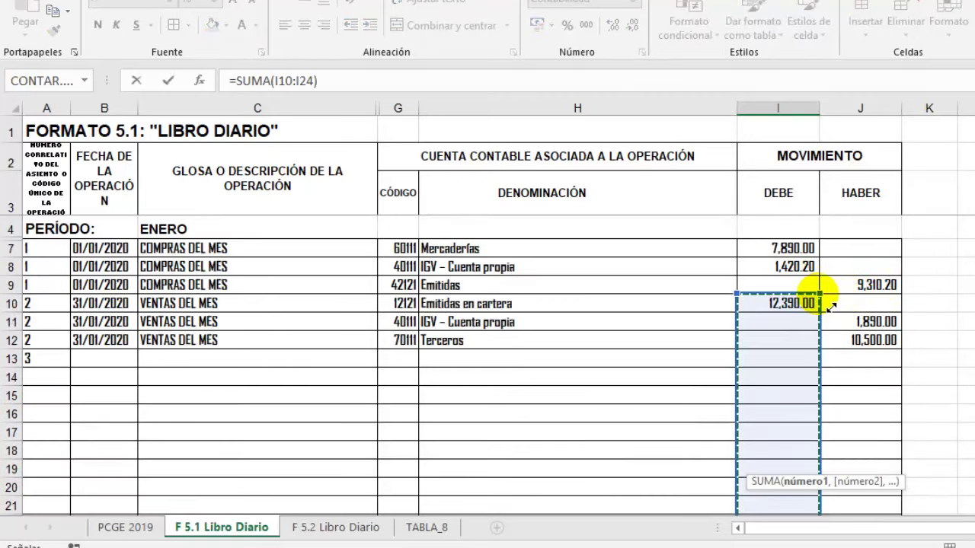
mouse_move(815, 293)
mouse_down()
mouse_move(837, 266)
mouse_move(831, 246)
mouse_up()
key(Return)
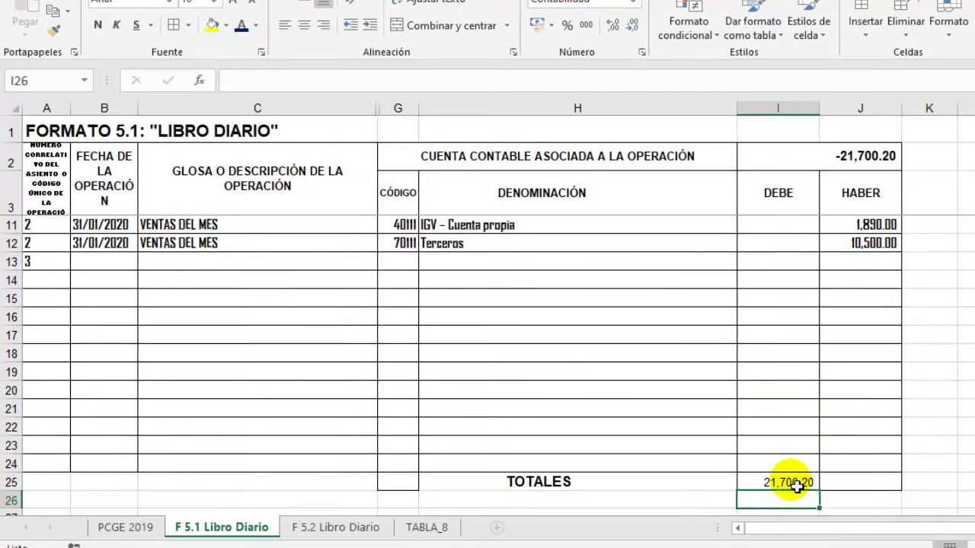
click(789, 483)
drag(823, 494, 876, 486)
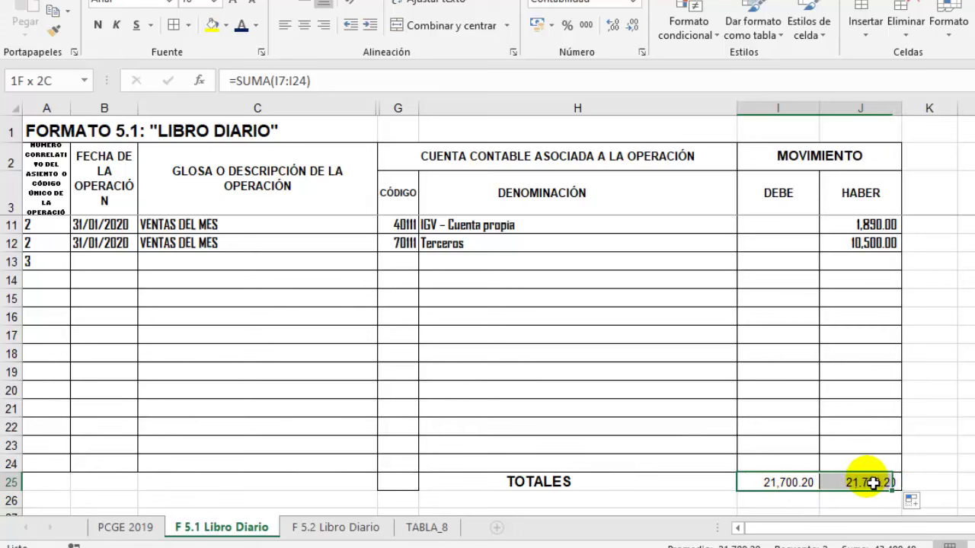
click(98, 25)
click(974, 354)
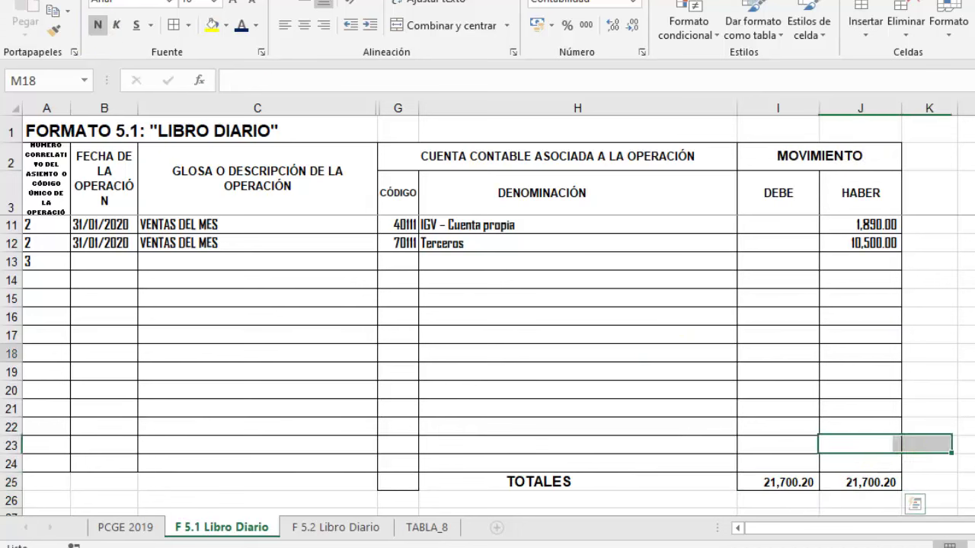
scroll(797, 422, up, 3)
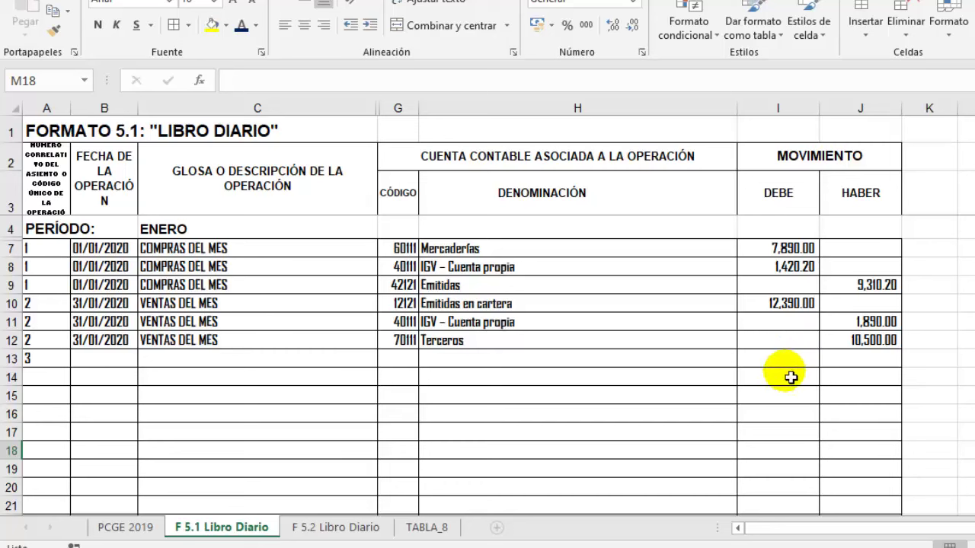
Enter test amounts 89 in I14, 84 in J15 and 5 in J17
click(792, 377)
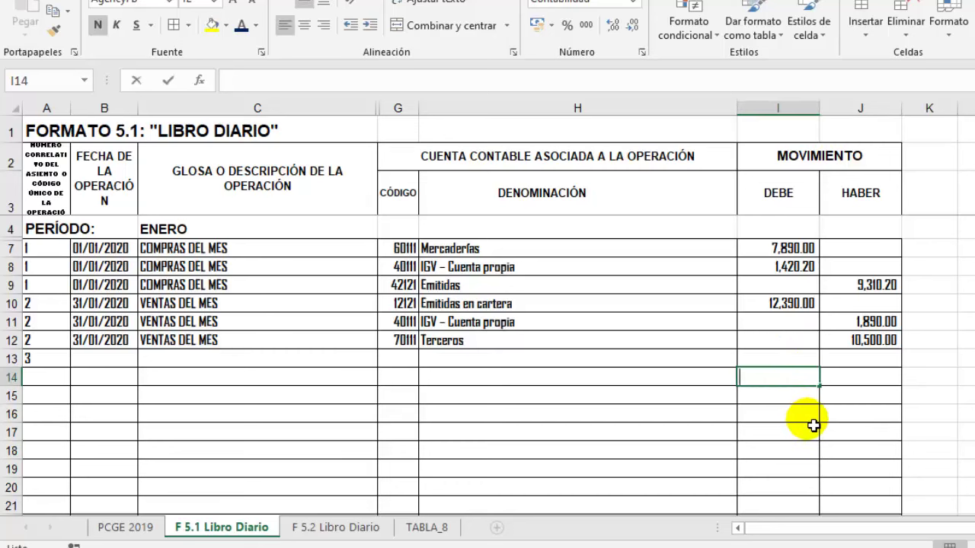
text(89)
key(Return)
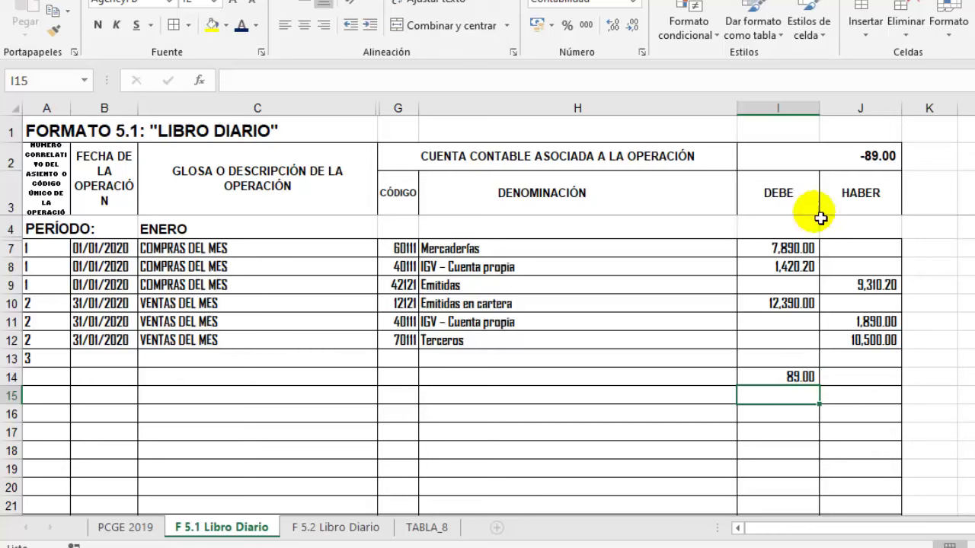
click(863, 400)
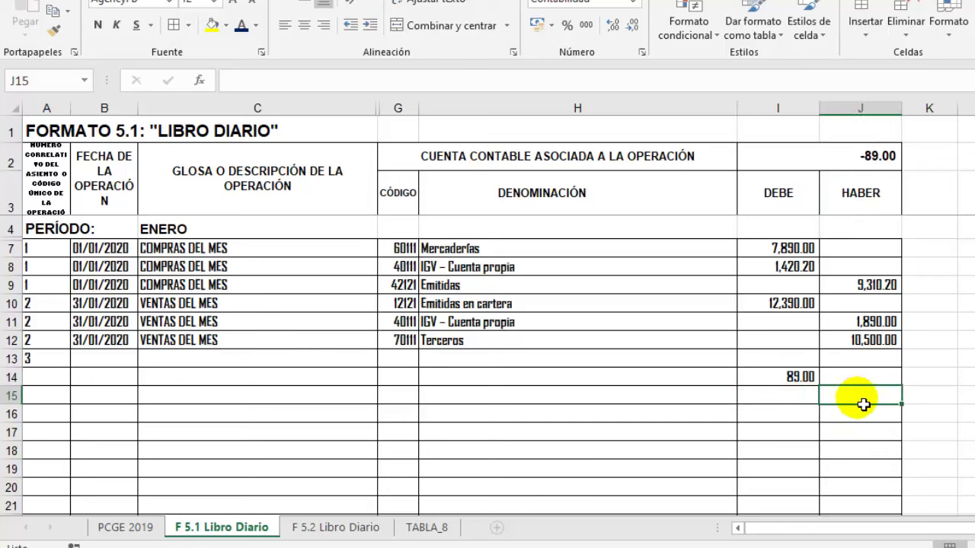
text(84)
key(Return)
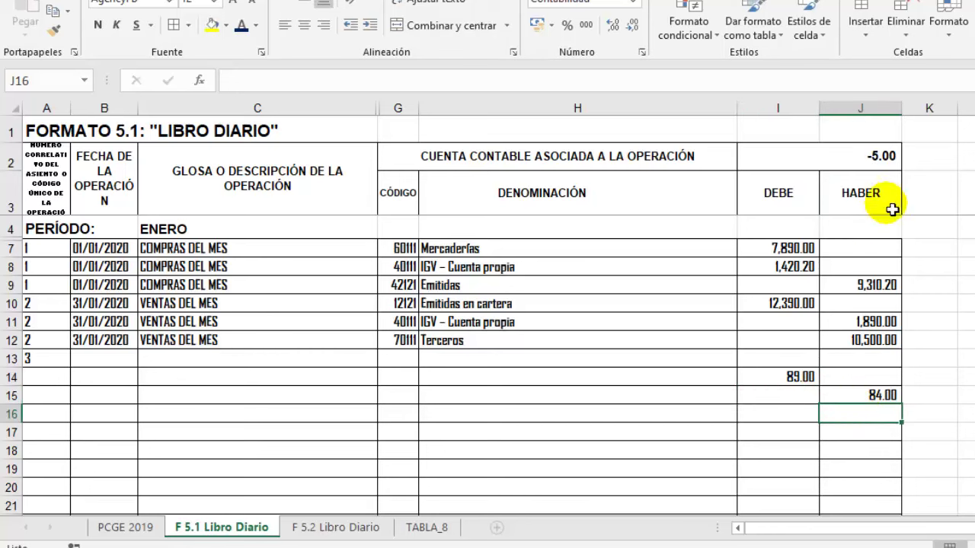
click(872, 439)
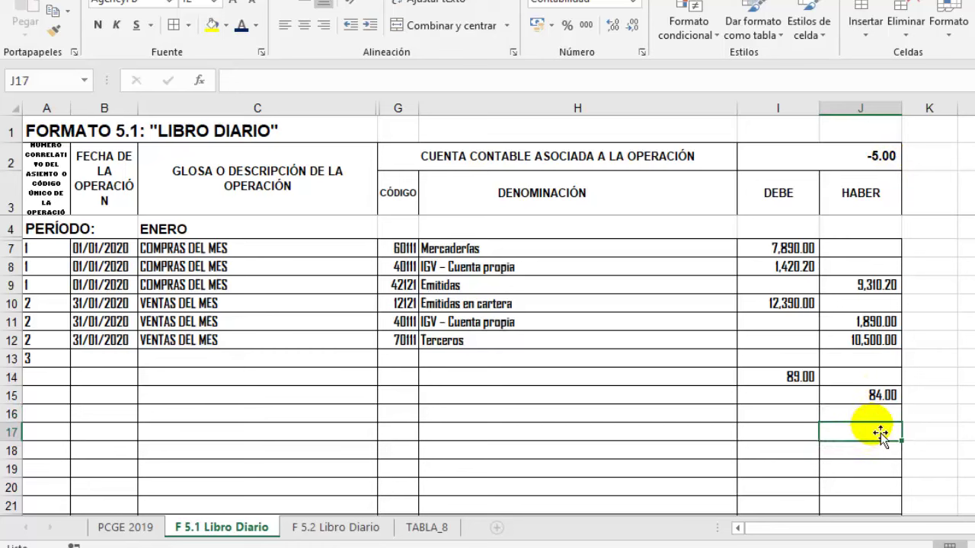
text(5)
key(Return)
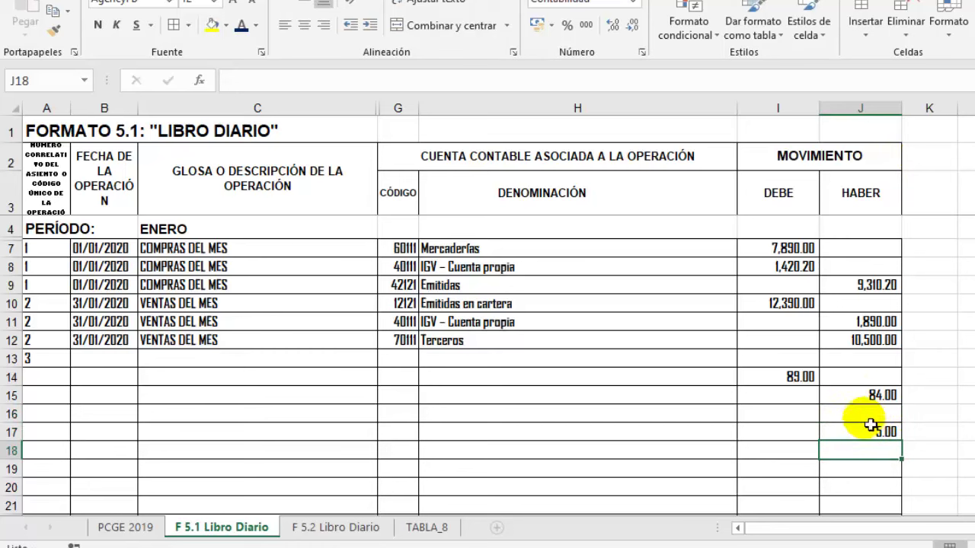
Enter 989 in I19 and a matching 989 in J20, balancing both totals at 22,778.20
click(793, 160)
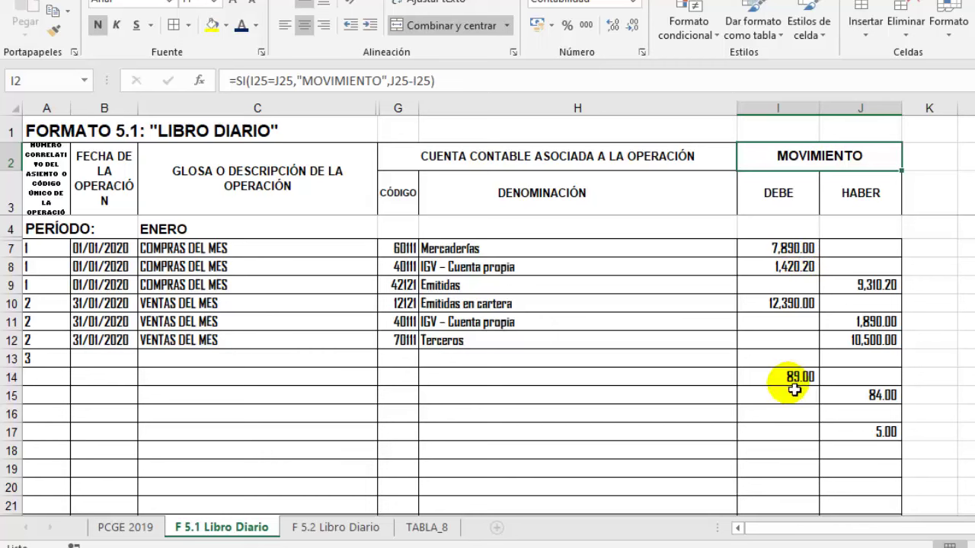
click(788, 429)
click(786, 470)
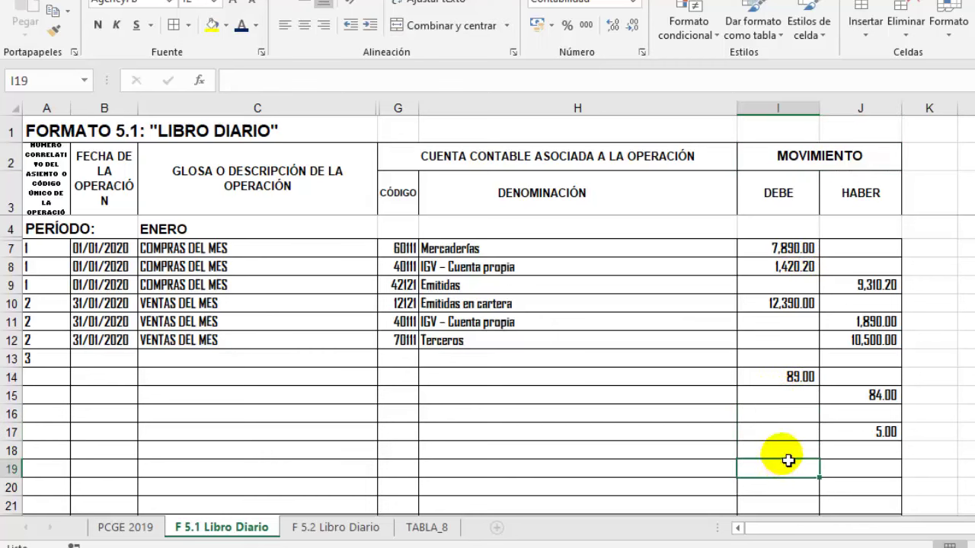
text(989)
key(Return)
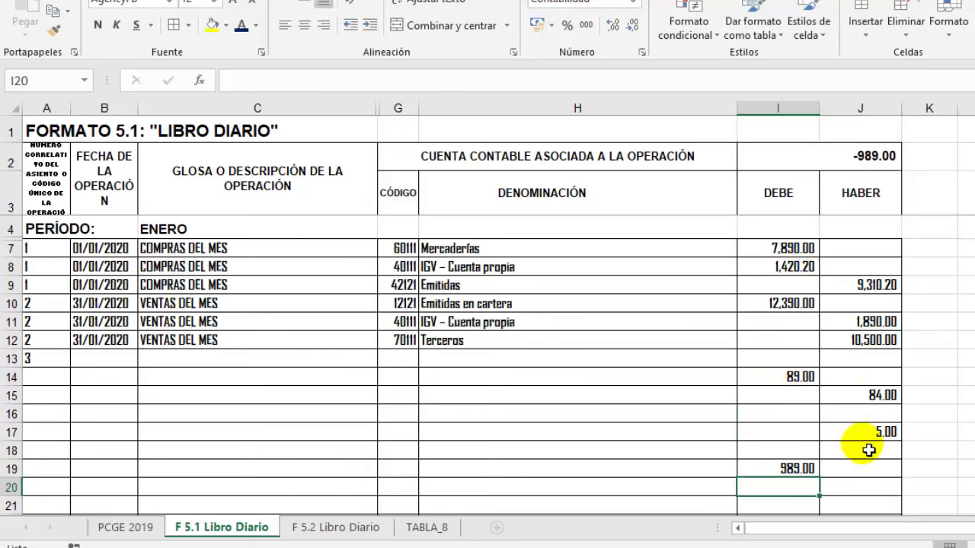
click(875, 497)
text(98)
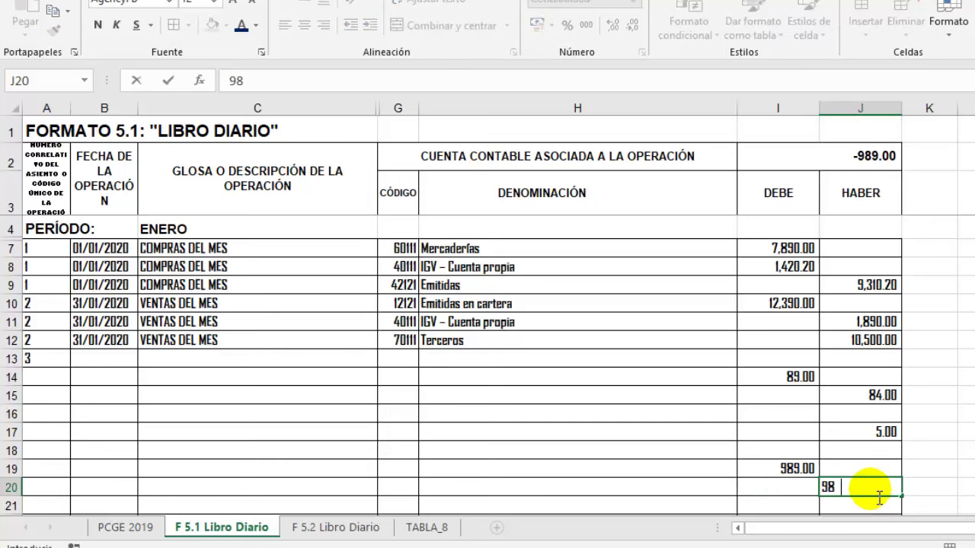
text(9)
key(Return)
scroll(652, 283, down, 2)
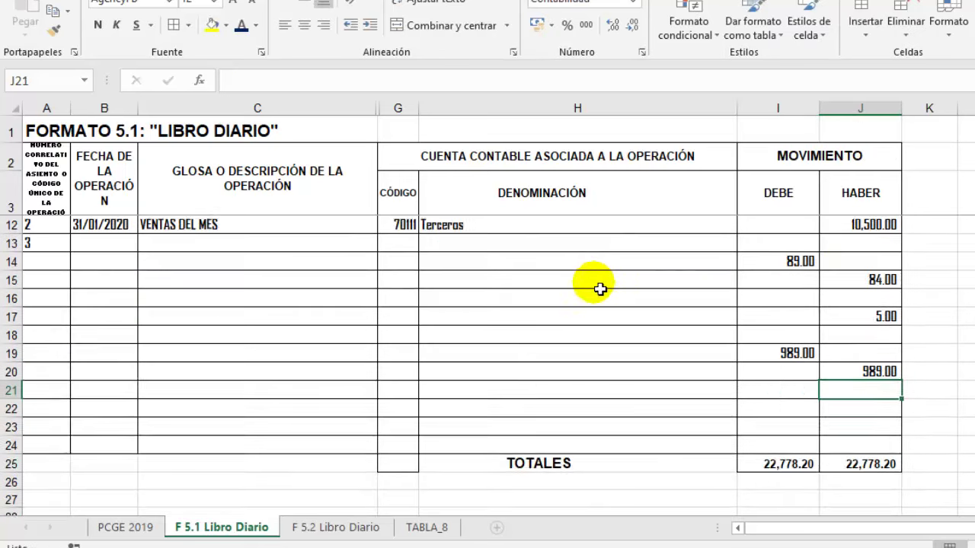
scroll(376, 304, up, 2)
Copy the ENERO period rows and insert them as copied cells at row 28
drag(26, 231, 48, 340)
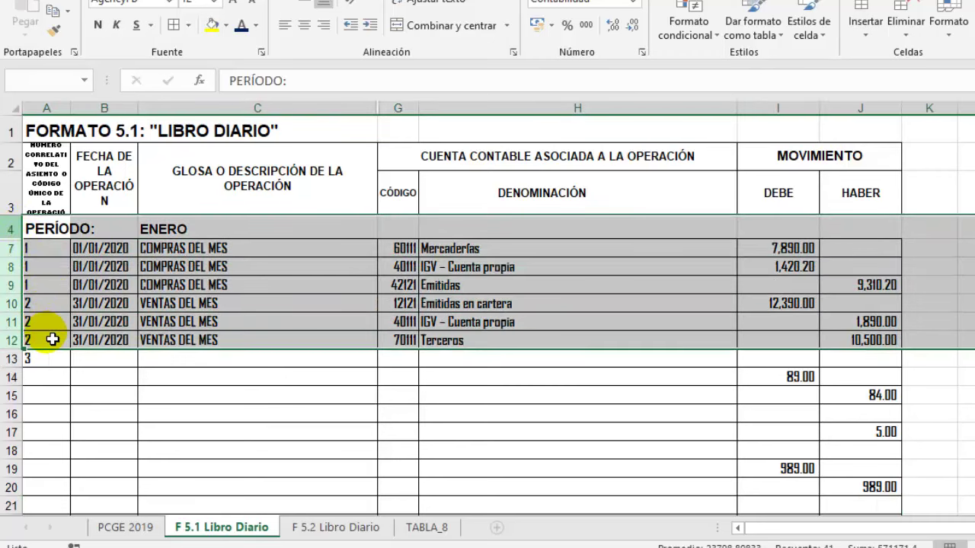
key(ctrl+c)
scroll(107, 320, down, 5)
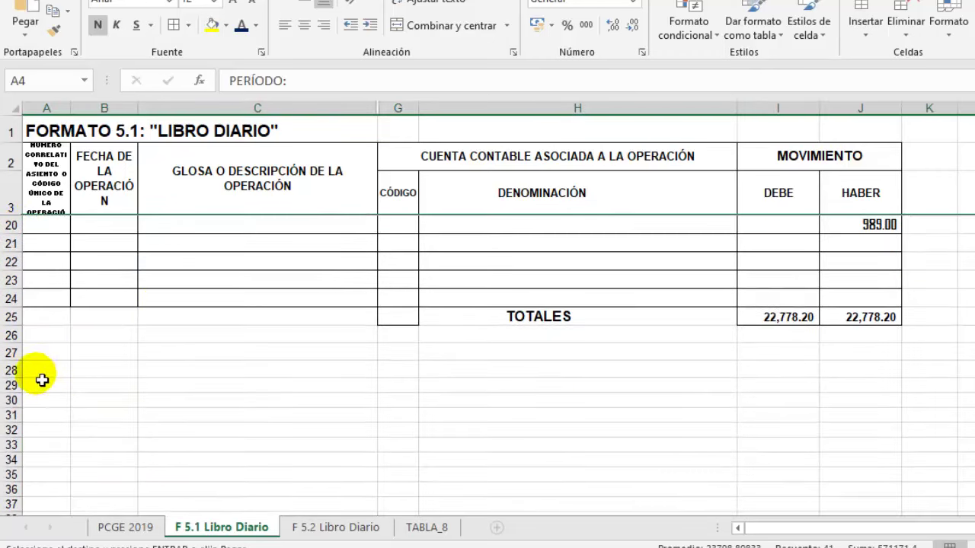
click(12, 371)
right_click(12, 371)
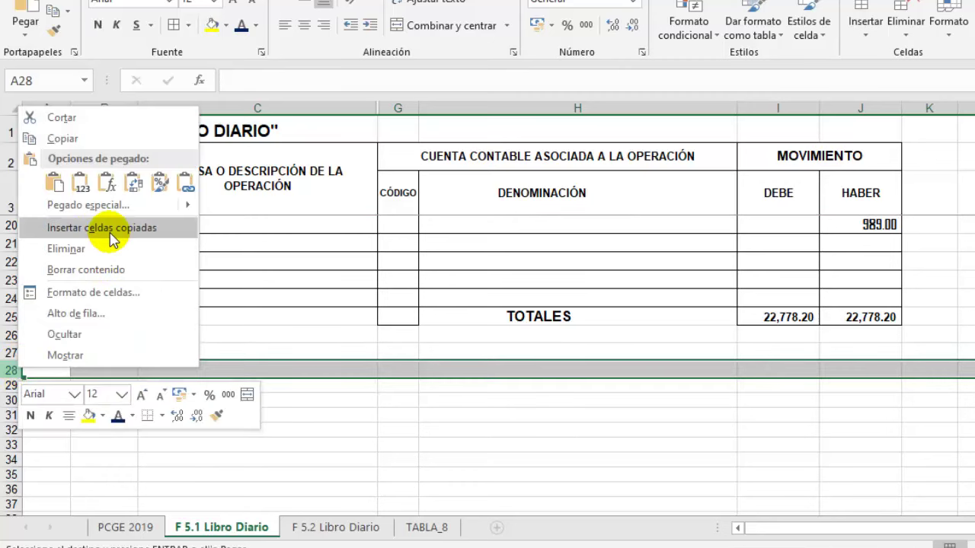
click(96, 227)
Rename the copied block's period in C28 to FEBRERO
click(164, 374)
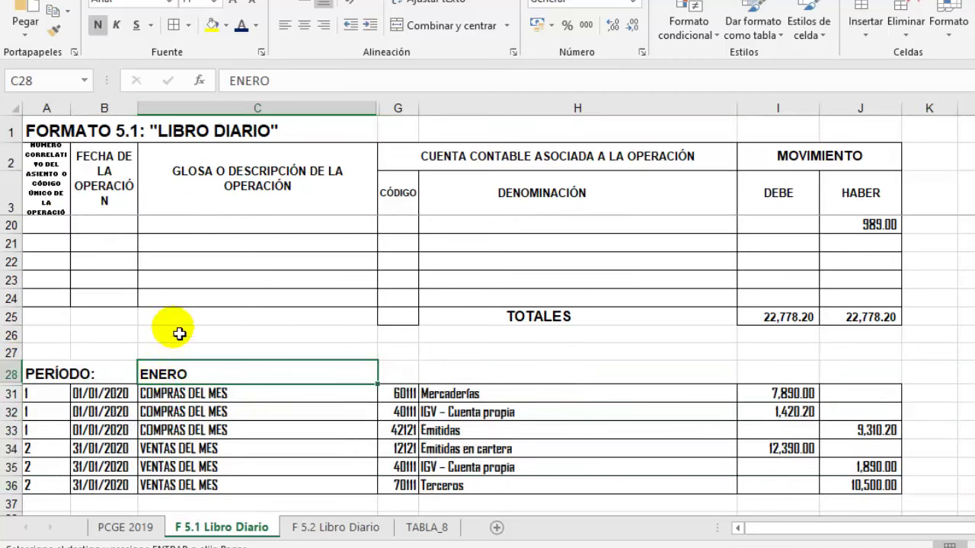
text(FEBR)
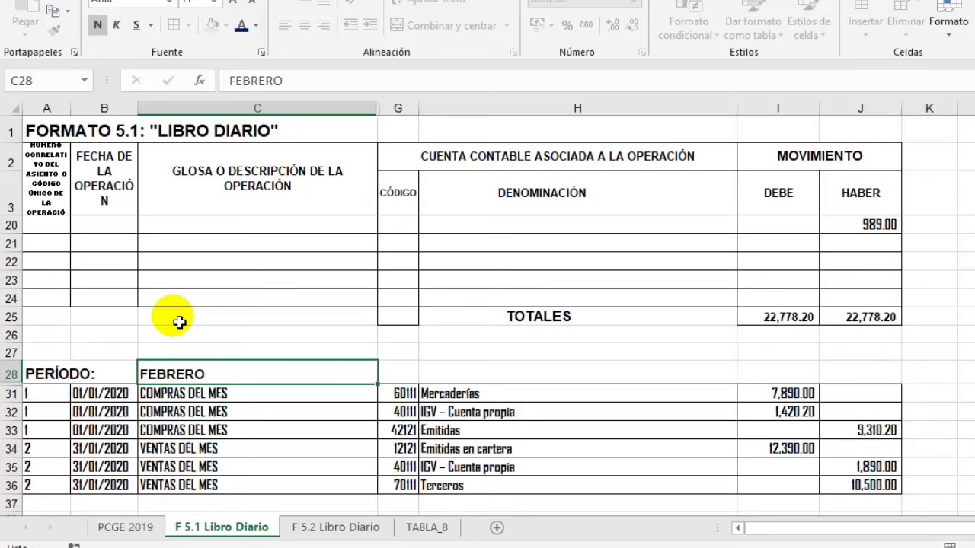
key(Return)
scroll(624, 405, down, 1)
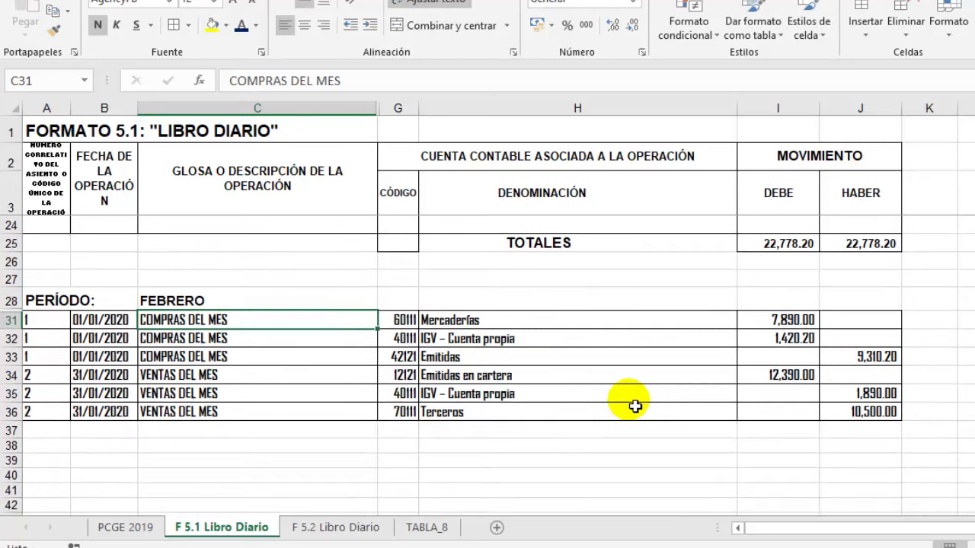
scroll(632, 403, down, 1)
scroll(177, 361, down, 1)
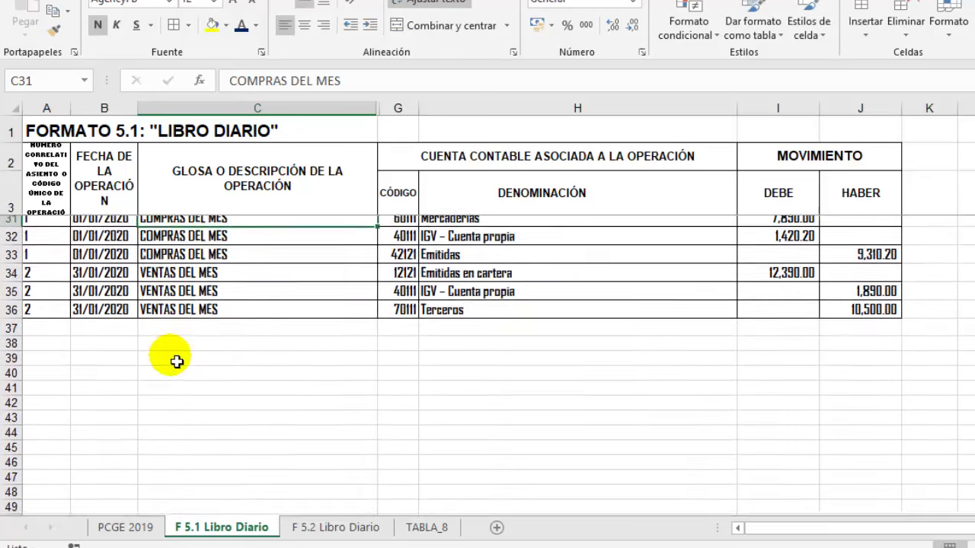
scroll(177, 361, up, 2)
scroll(196, 383, up, 5)
scroll(246, 401, up, 1)
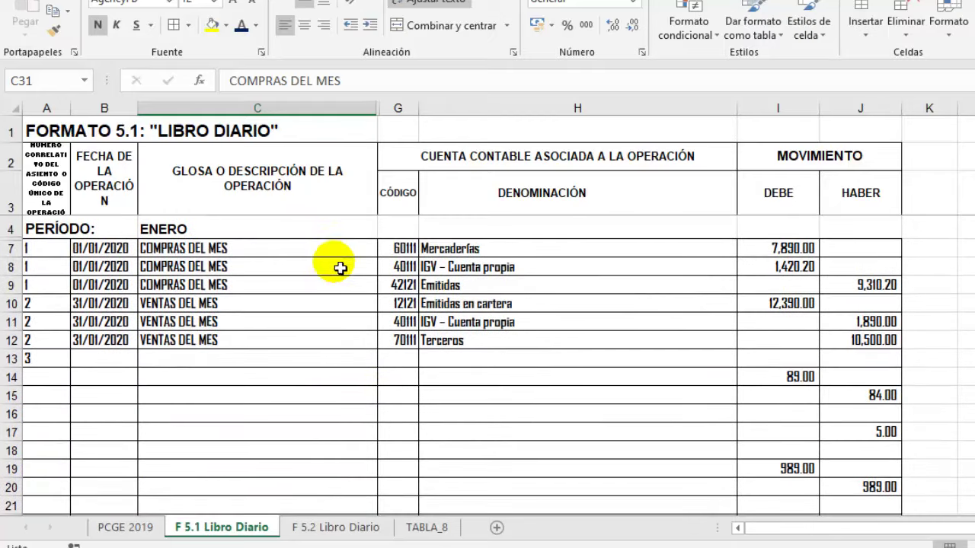
Switch to the F 5.2 Libro Diario sheet tab
click(348, 526)
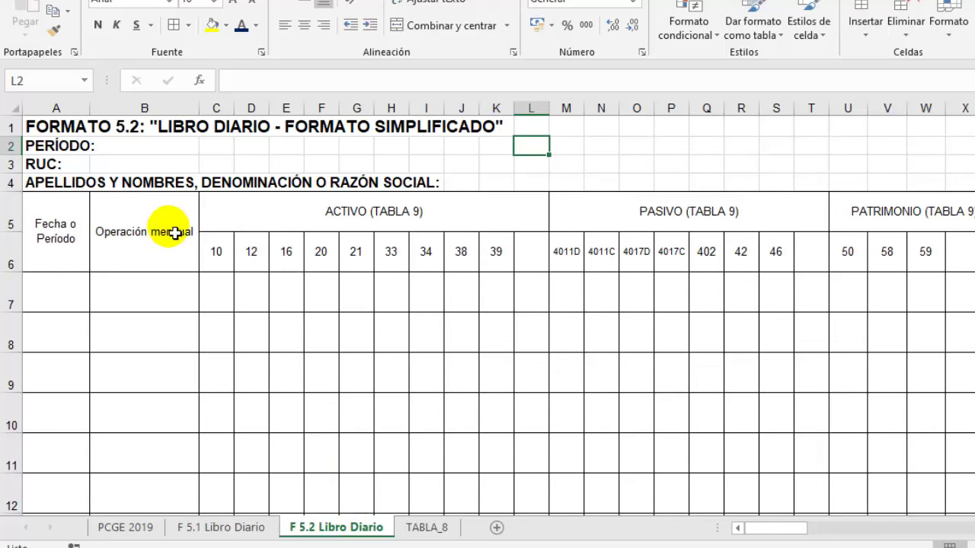